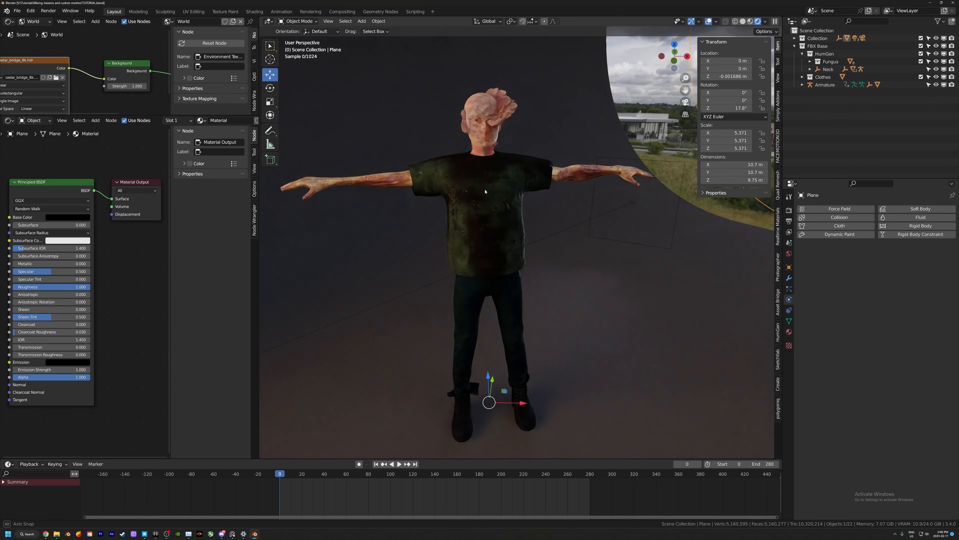
scroll(491, 198, "up", 2)
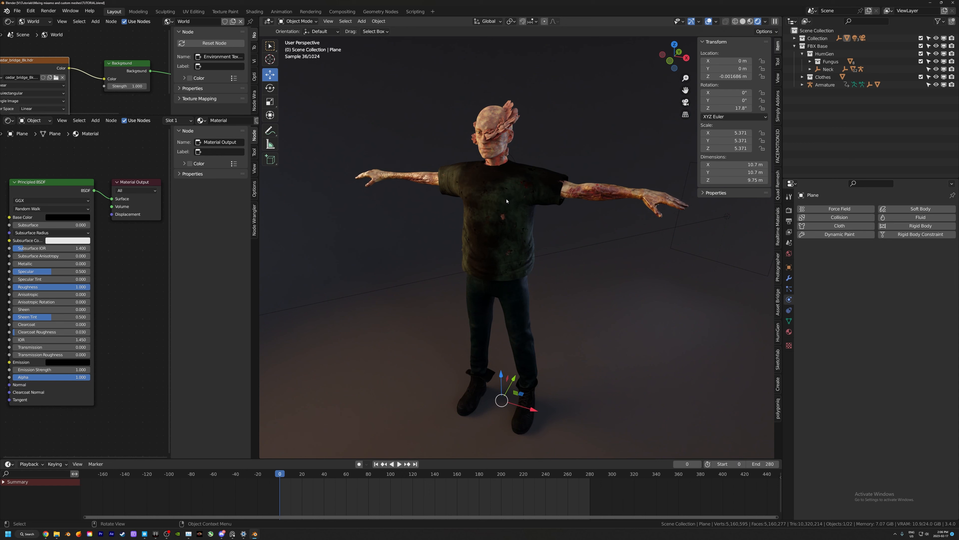
middle_click_drag(510, 204, 518, 213, "shift")
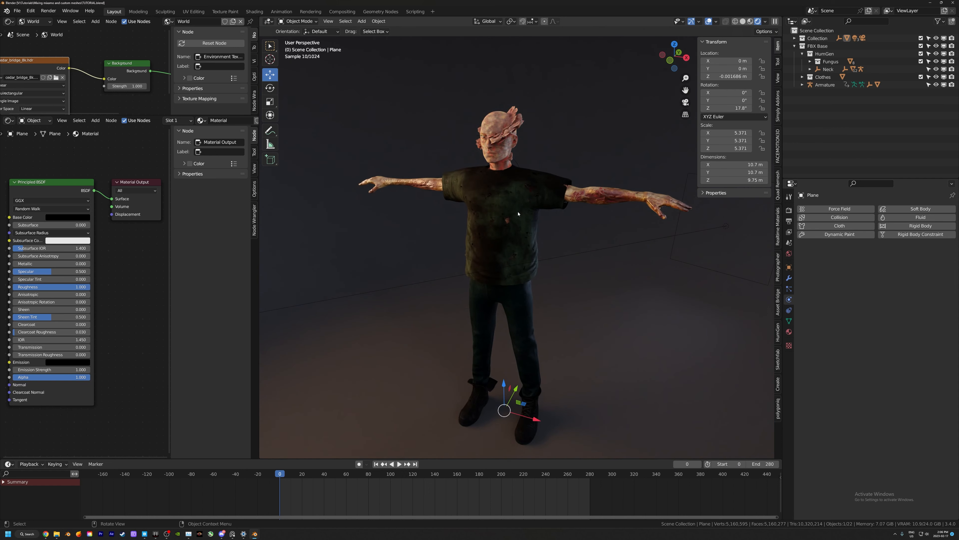
middle_click_drag(530, 215, 528, 214)
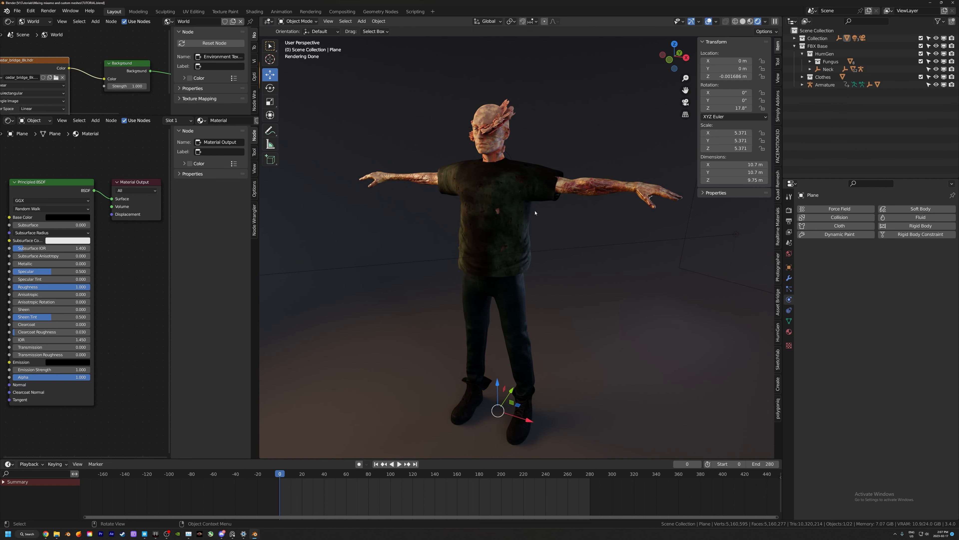
middle_click_drag(532, 225, 532, 226)
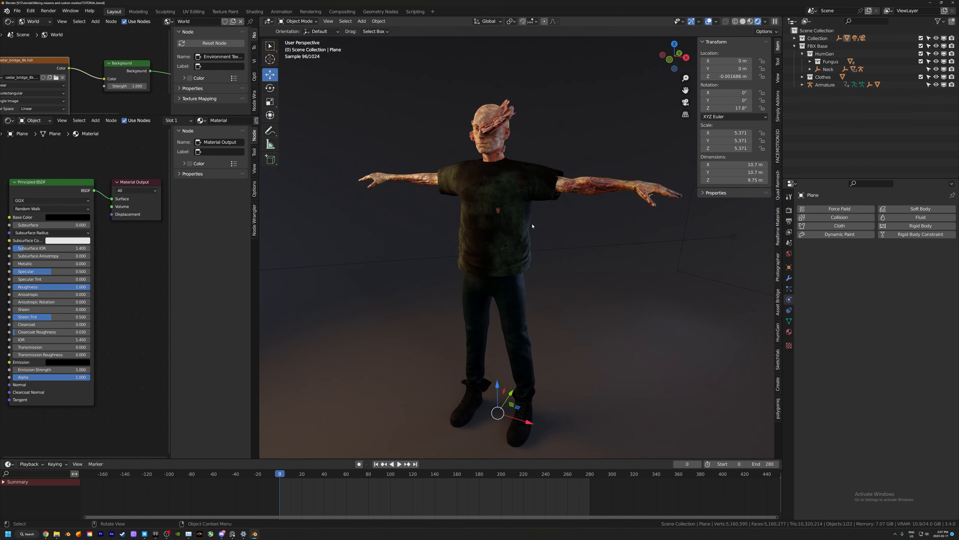
Restrict viewport rendering to a rectangular region around the character, and clear that render region
scroll(498, 229, "down", 7)
middle_click_drag(499, 229, 476, 222)
key("b")
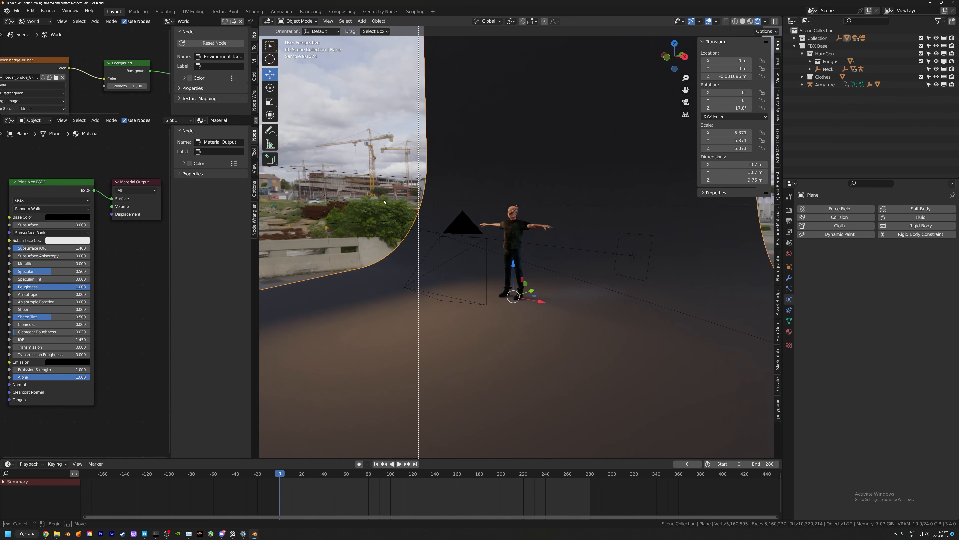
left_click_drag(325, 160, 700, 344)
mouse_move(586, 271)
middle_mouse_down()
mouse_move(596, 271)
mouse_move(586, 266)
middle_mouse_up()
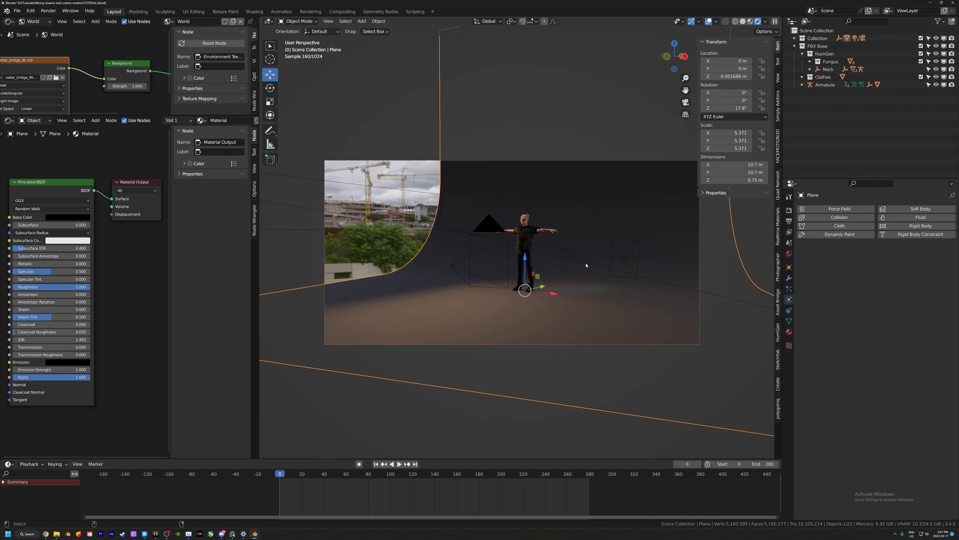
key("ctrl+alt+b")
Inspect the clothed character up close, and switch to Mixamo to view the zombie base character from several angles
scroll(586, 265, "up", 7)
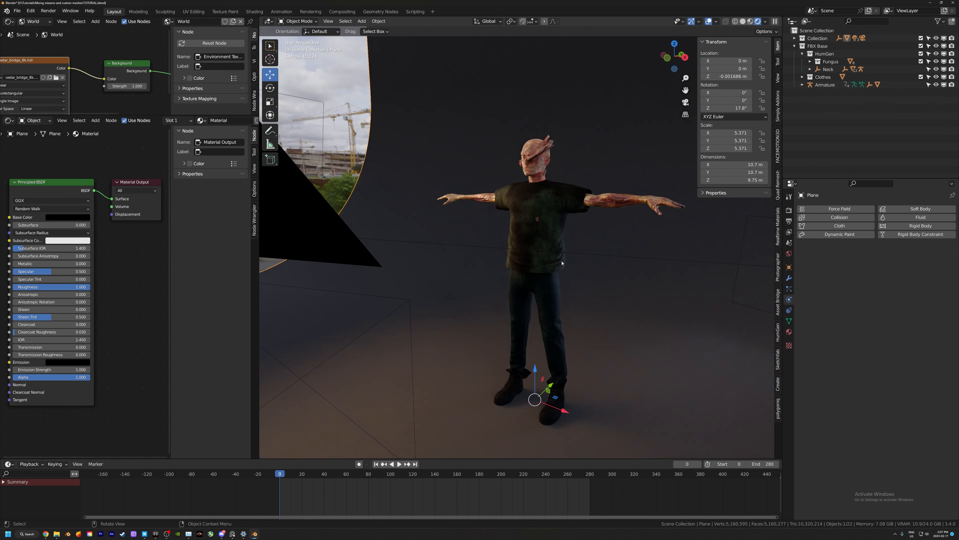
middle_click_drag(562, 263, 563, 267)
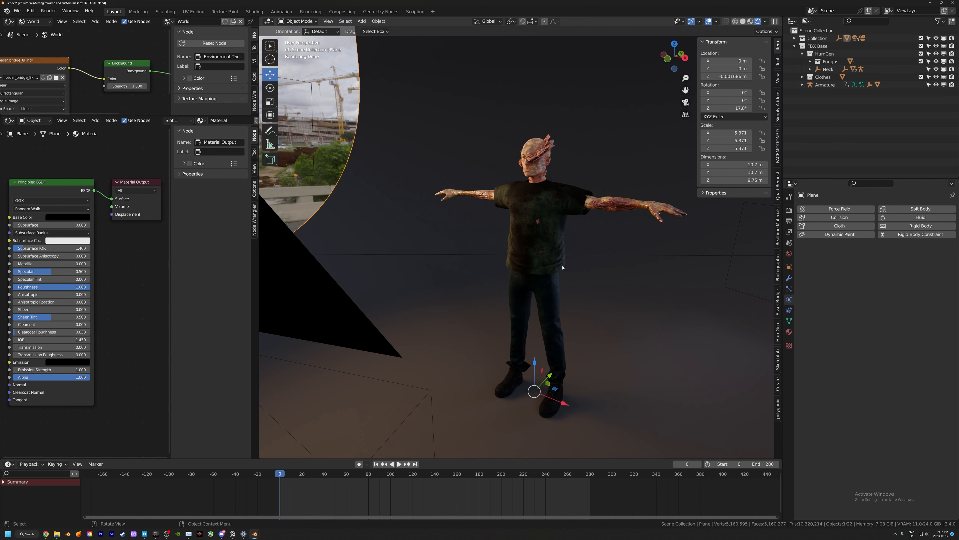
middle_click_drag(545, 210, 572, 182)
scroll(548, 215, "up", 2)
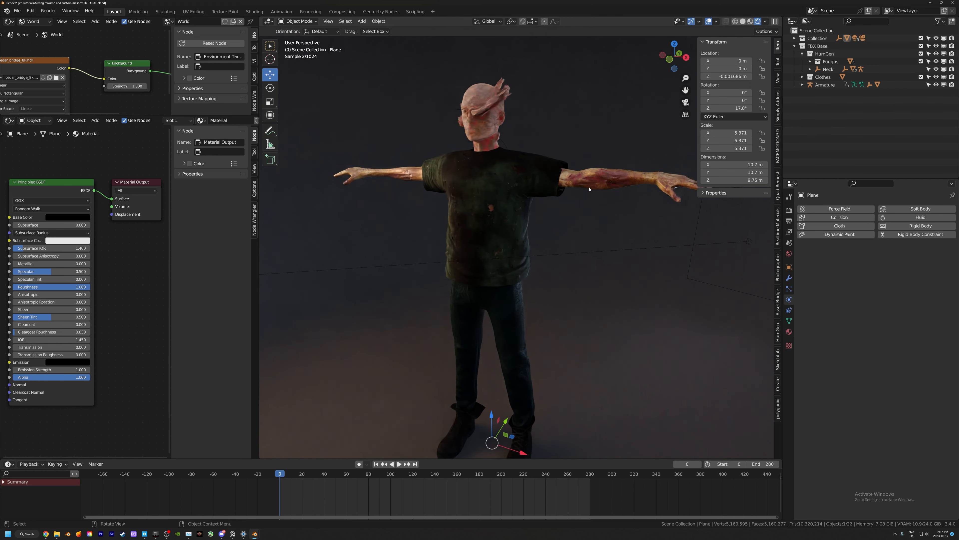
key("alt+Tab")
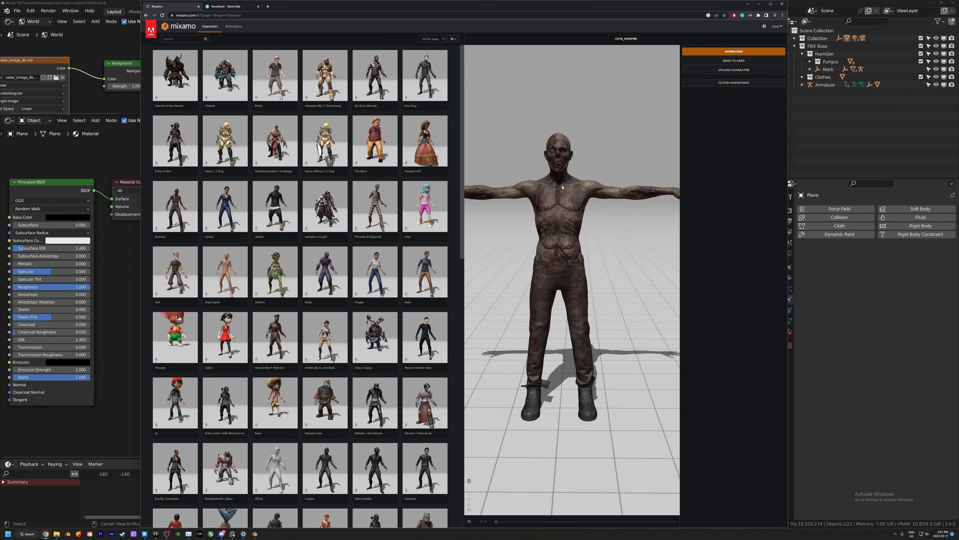
left_click_drag(567, 192, 589, 153)
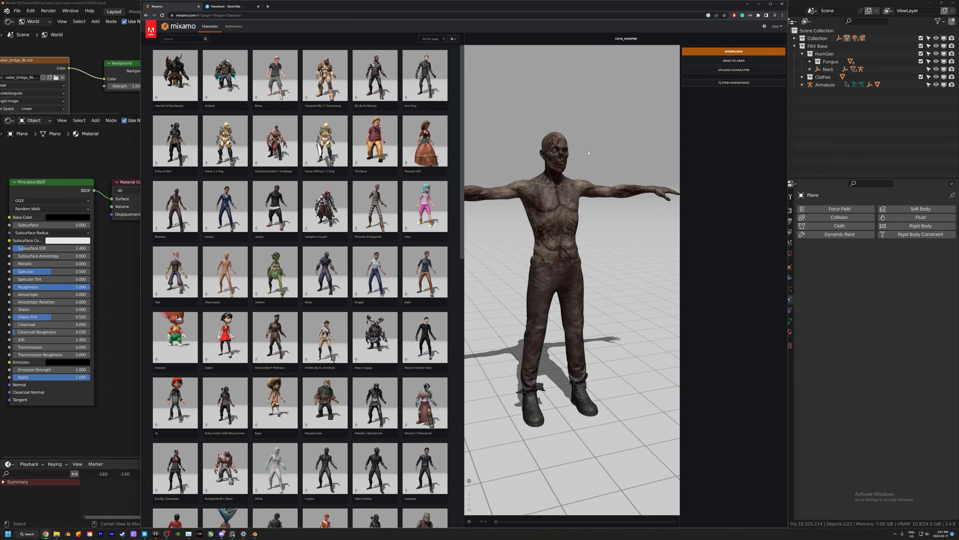
left_click_drag(560, 194, 497, 195)
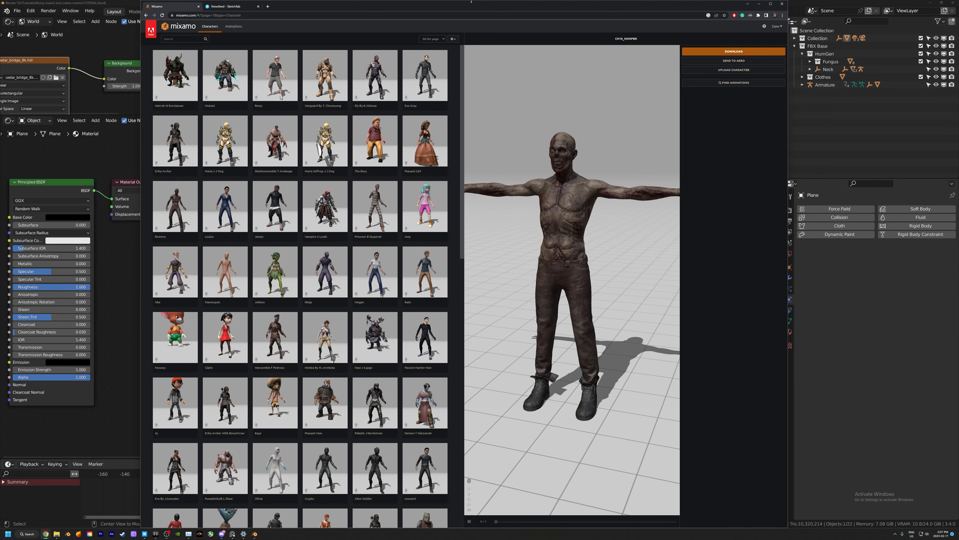
Return to Blender and, in solid viewport shading, exclude the Fungus, HumGen and Clothes collections from the view layer
left_click(126, 3)
left_click(752, 21)
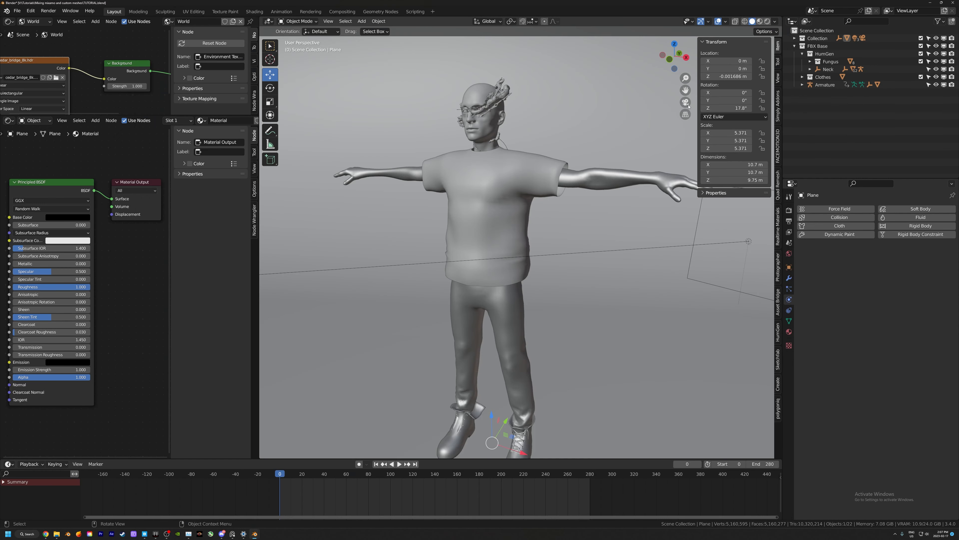
left_click(920, 61)
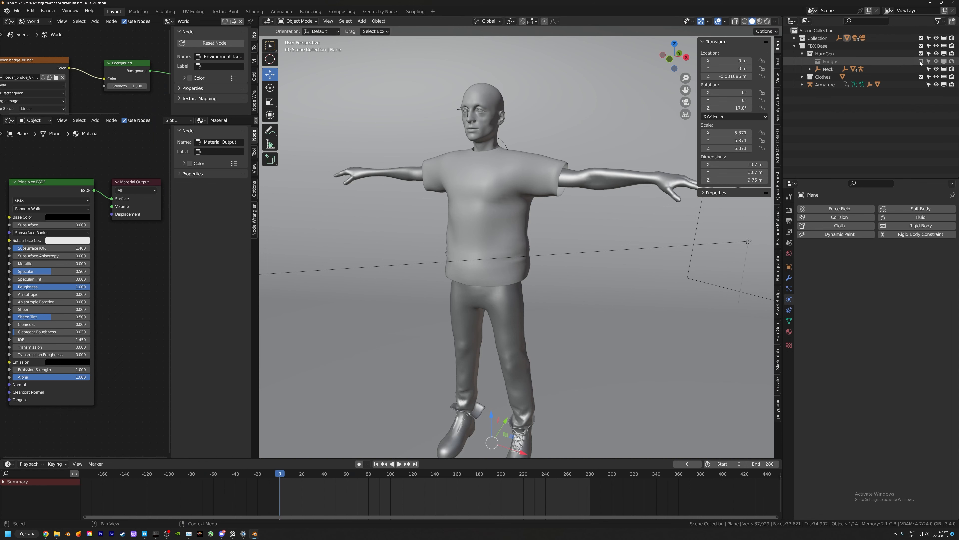
left_click(920, 54)
middle_click_drag(642, 159, 632, 167)
scroll(631, 167, "down", 2)
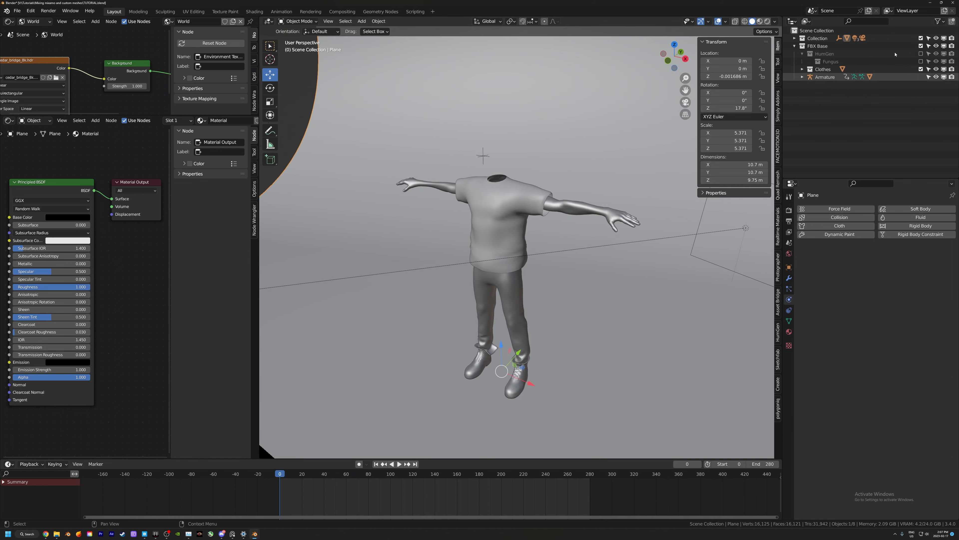
left_click(920, 69)
Play the animation and watch the headless base body's motion from different angles
middle_click_drag(536, 219, 521, 204)
key("space")
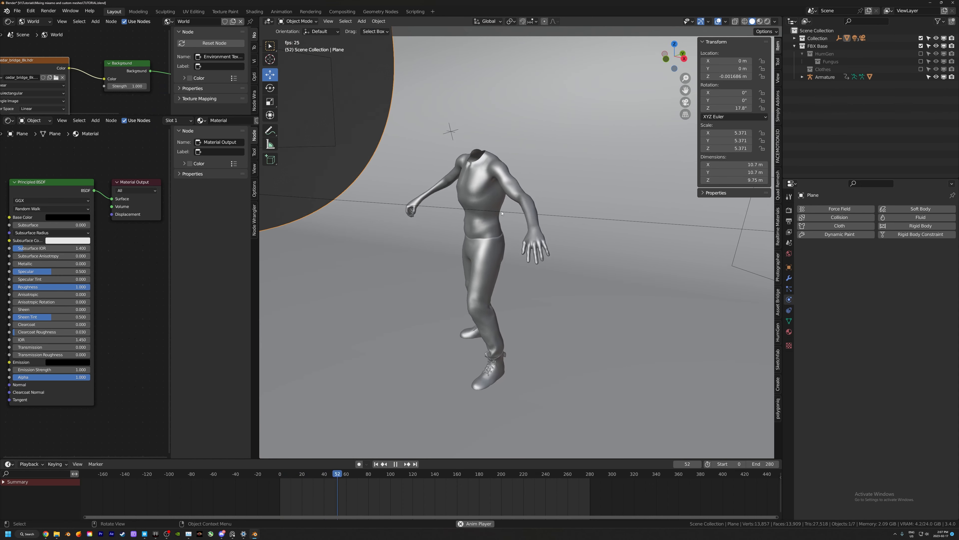
middle_click_drag(520, 204, 487, 224)
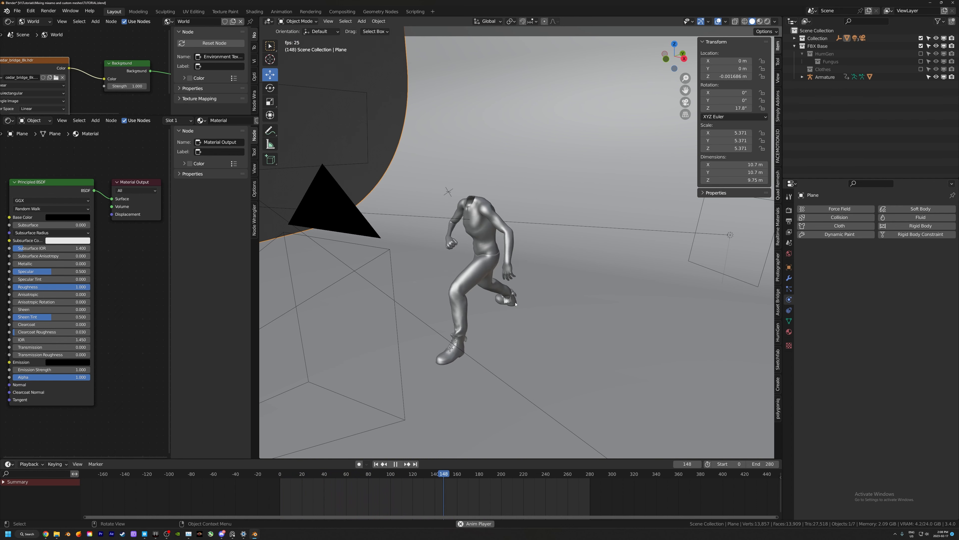
middle_click_drag(398, 302, 445, 322)
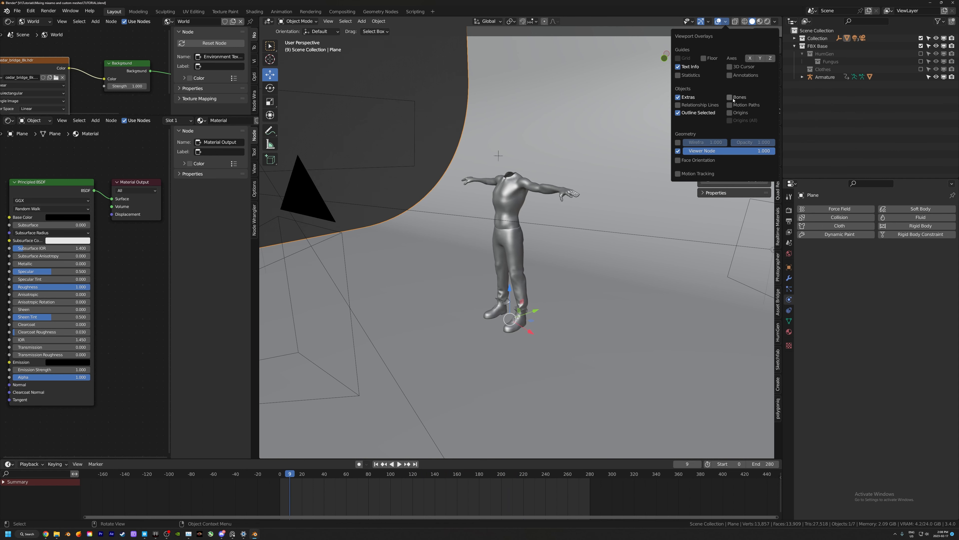
Show bones in the viewport overlays and select the base body's armature
left_click(731, 99)
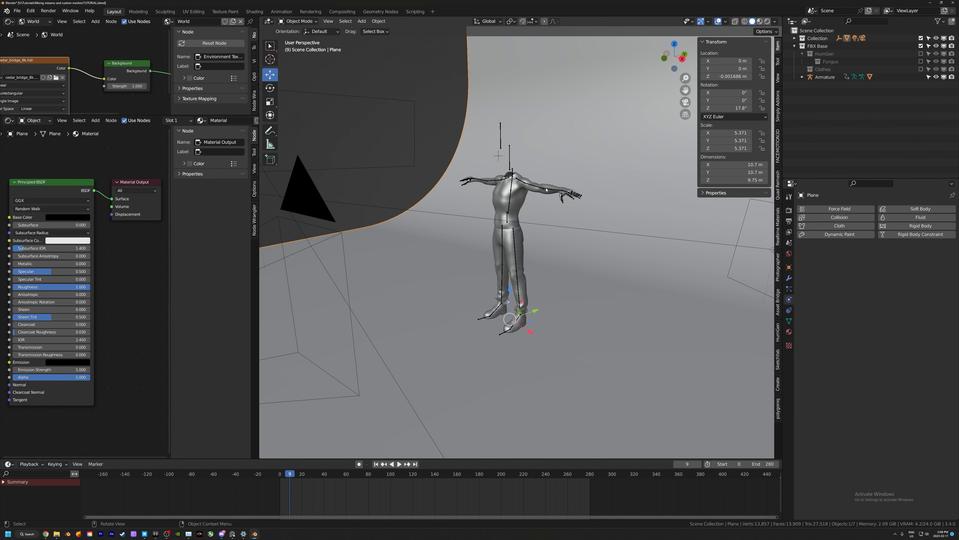
left_click(546, 189)
middle_click_drag(546, 189, 427, 416)
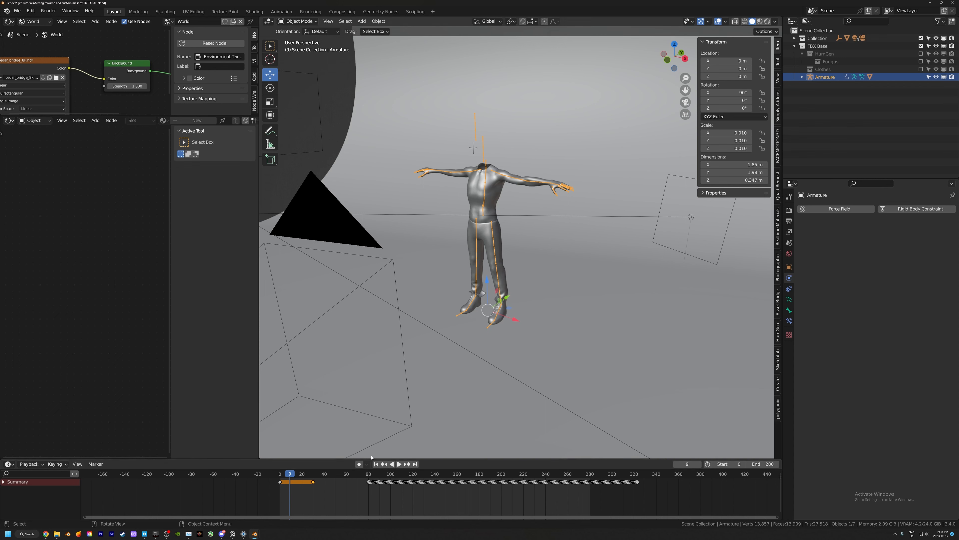
middle_click_drag(501, 267, 525, 290)
scroll(508, 283, "up", 2)
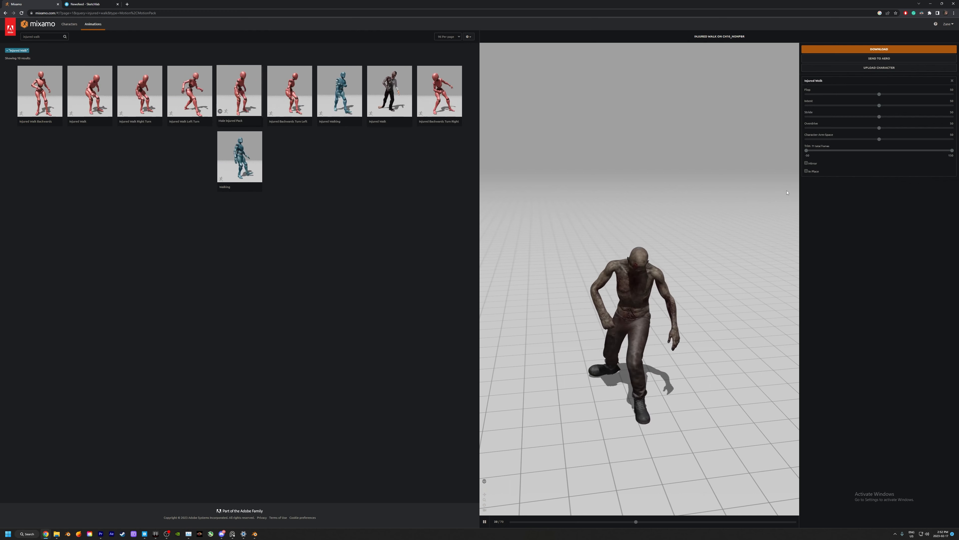
Switch to Mixamo and enable the In Place option for the Injured Walk animation
left_click(806, 171)
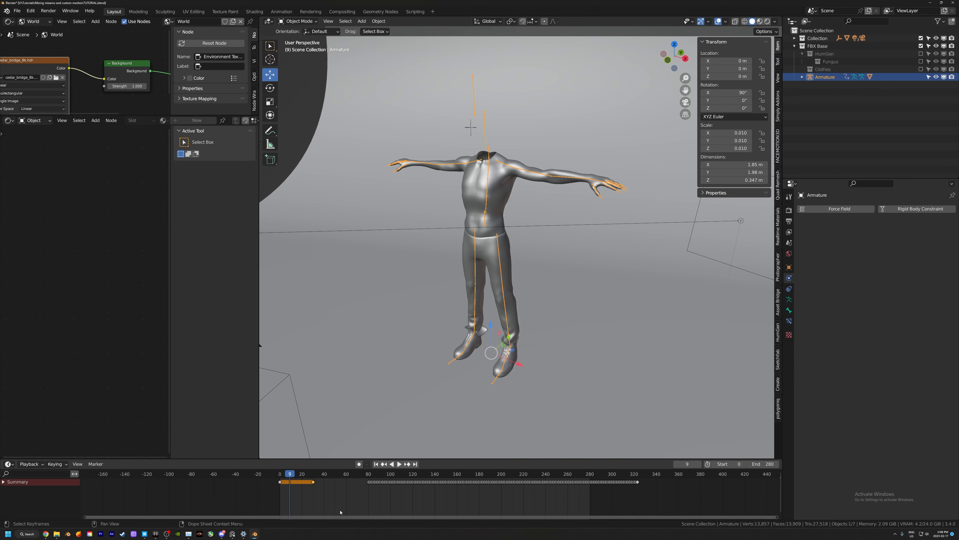
Return to Blender and examine the walk's starting pose at frame 80
left_click(367, 477)
key("space")
middle_click_drag(472, 235, 416, 381)
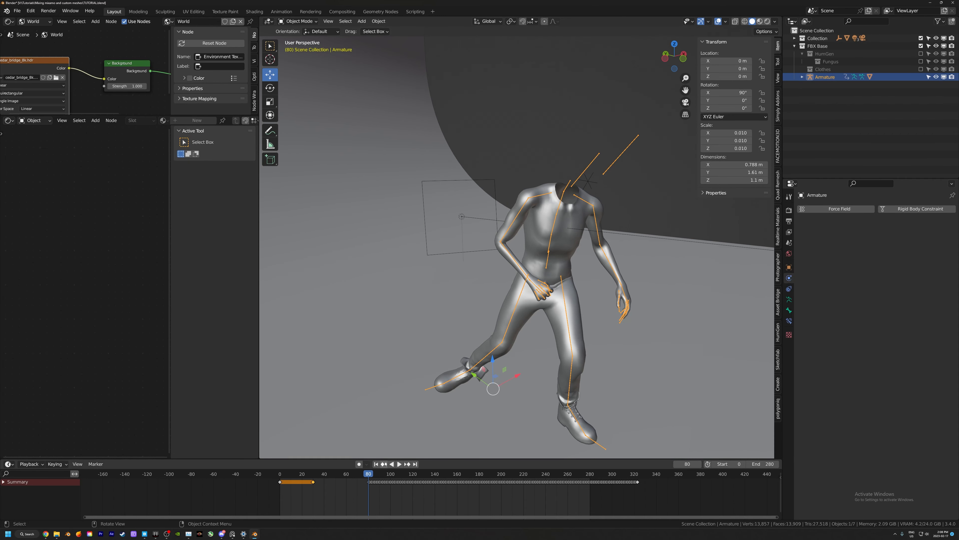
At frame 0, put the armature in Pose Mode and clear all transforms of its bones
left_click_drag(368, 474, 280, 486)
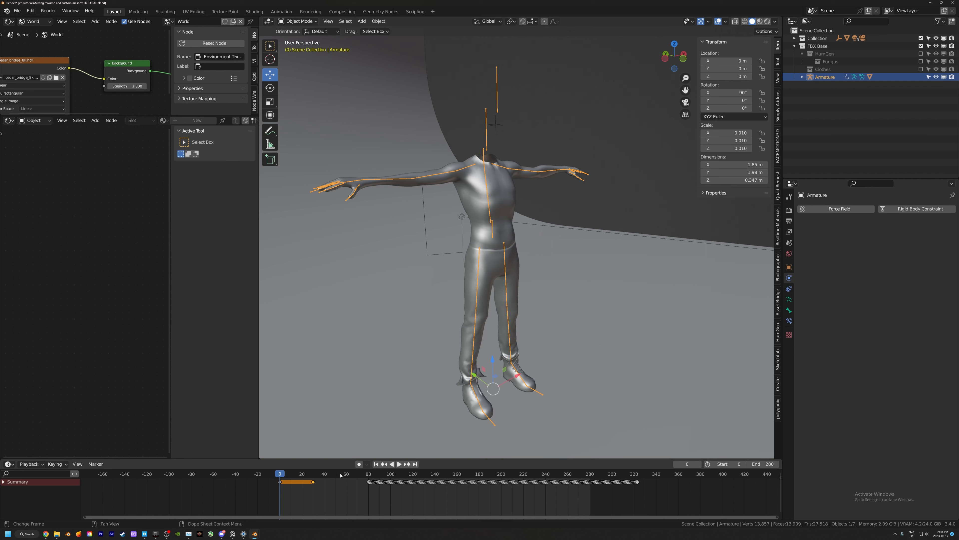
middle_click_drag(480, 282, 489, 286)
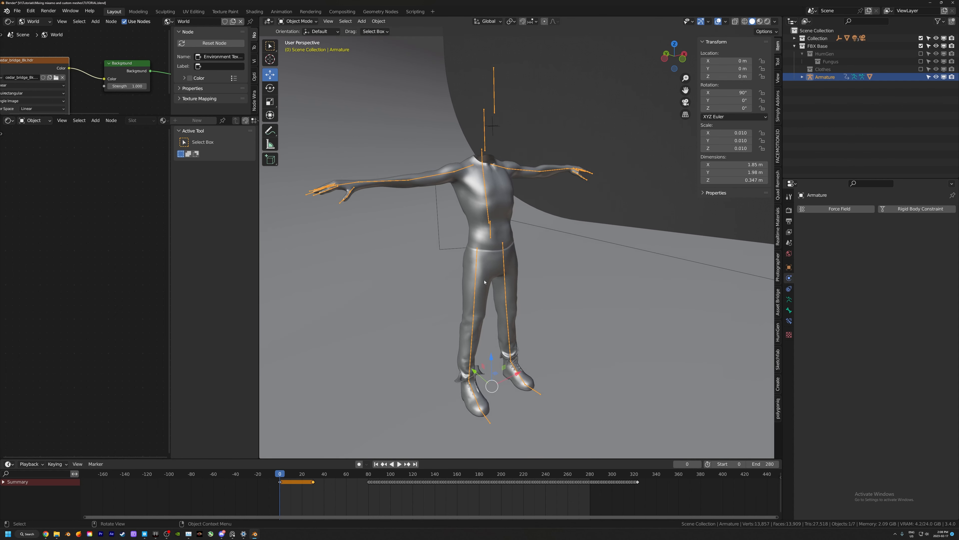
left_click(297, 22)
left_click(306, 48)
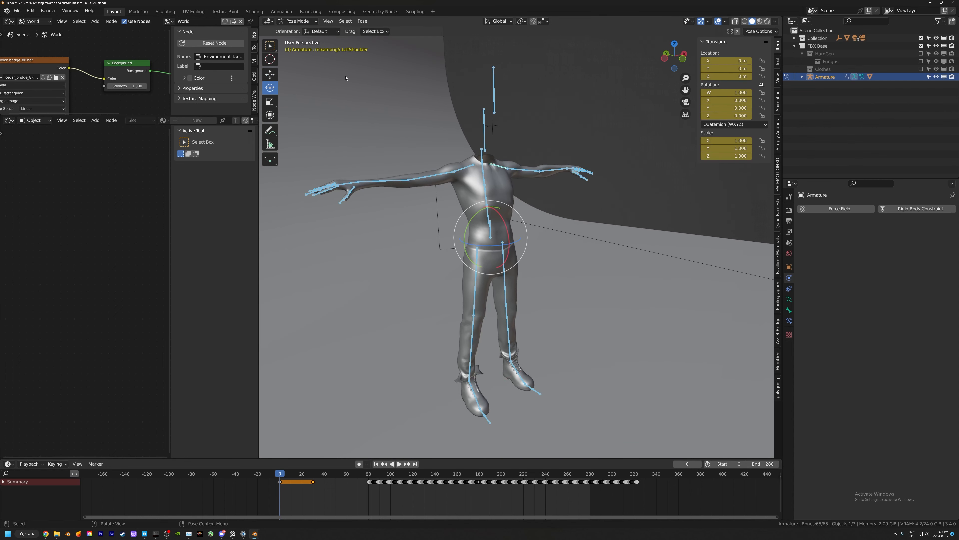
left_click(362, 23)
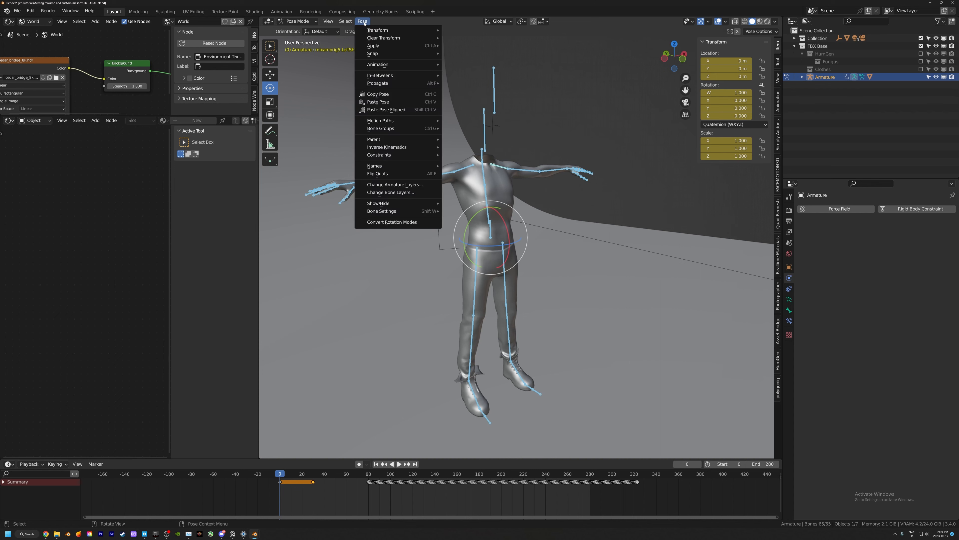
mouse_move(369, 34)
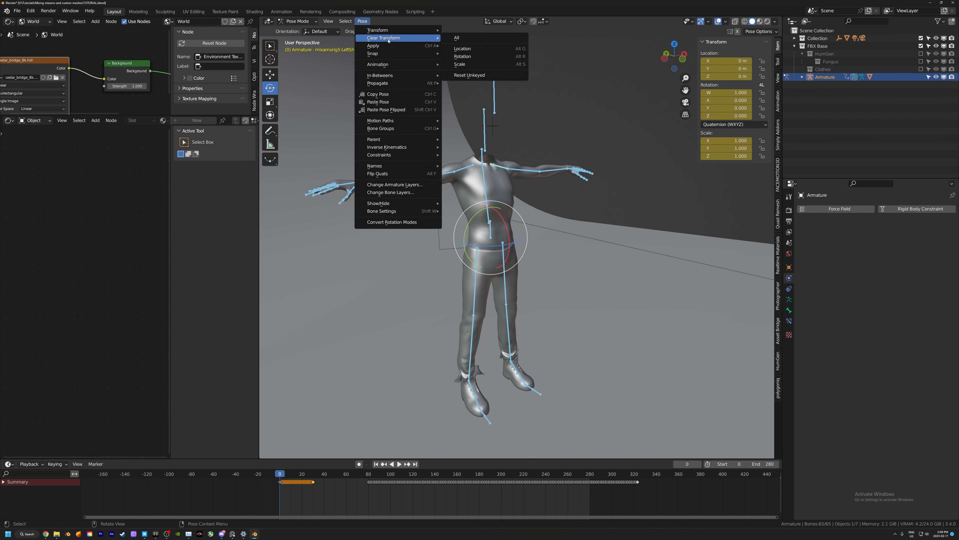
left_click(457, 39)
Keyframe the location, rotation and scale of all bones in the T-pose at frame 30
middle_click_drag(465, 114, 479, 200)
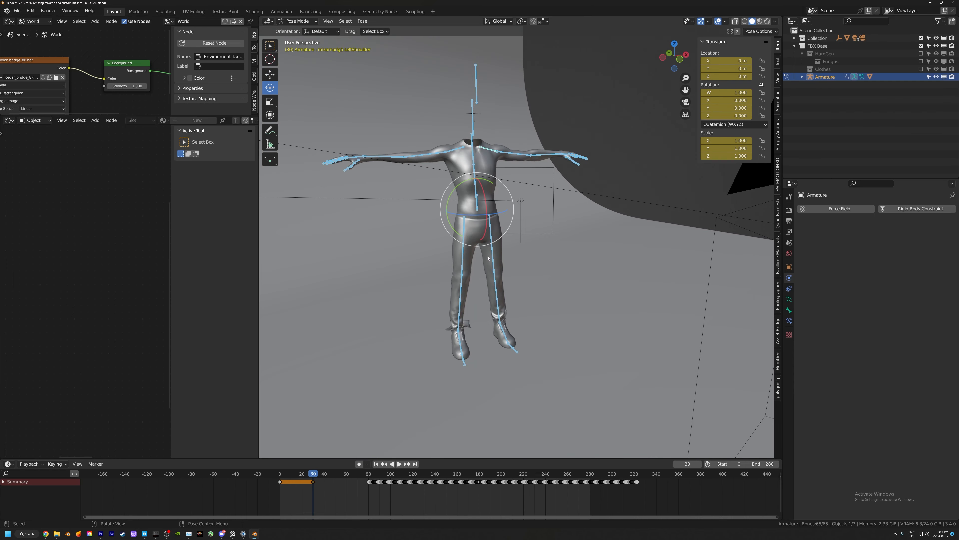
middle_click_drag(469, 239, 437, 248)
key("k")
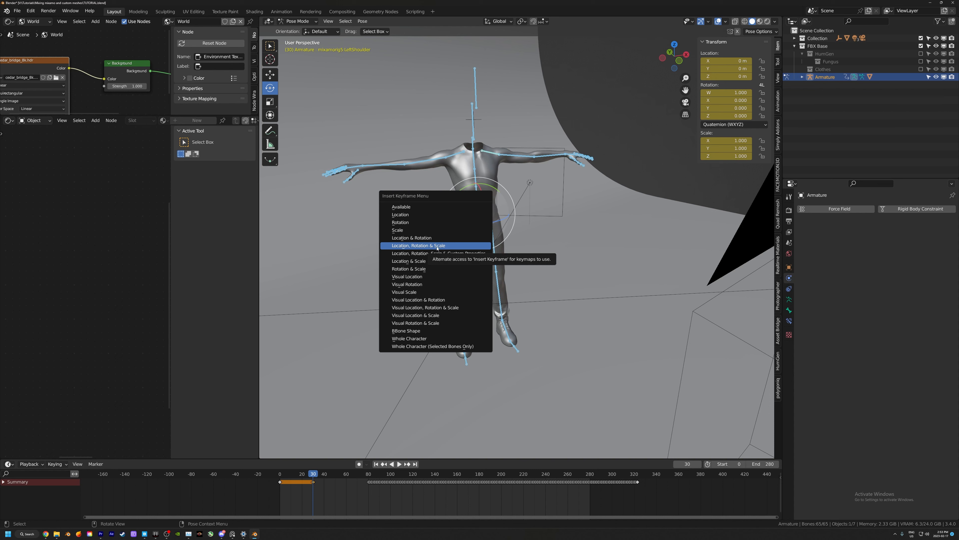
left_click(417, 246)
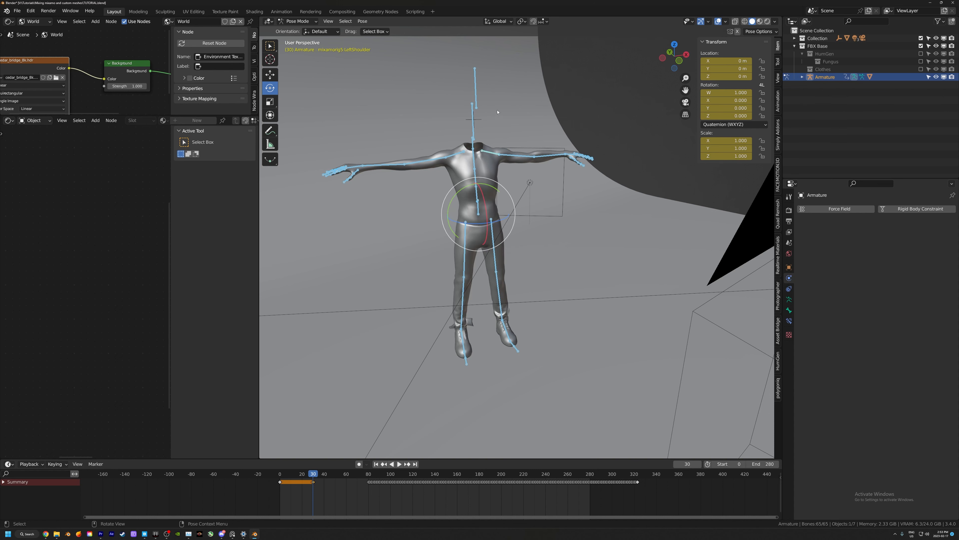
Scrub frames 0 to 30, play the transition from the T-pose into the injured walk, and go back to frame 0
middle_click_drag(449, 179, 409, 181)
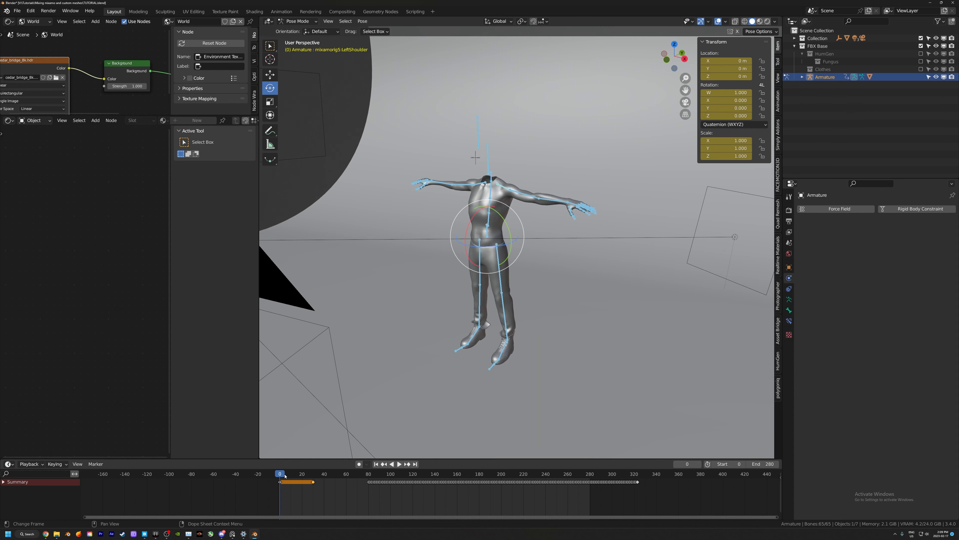
left_click_drag(284, 475, 312, 491)
middle_click_drag(445, 321, 470, 313)
key("space")
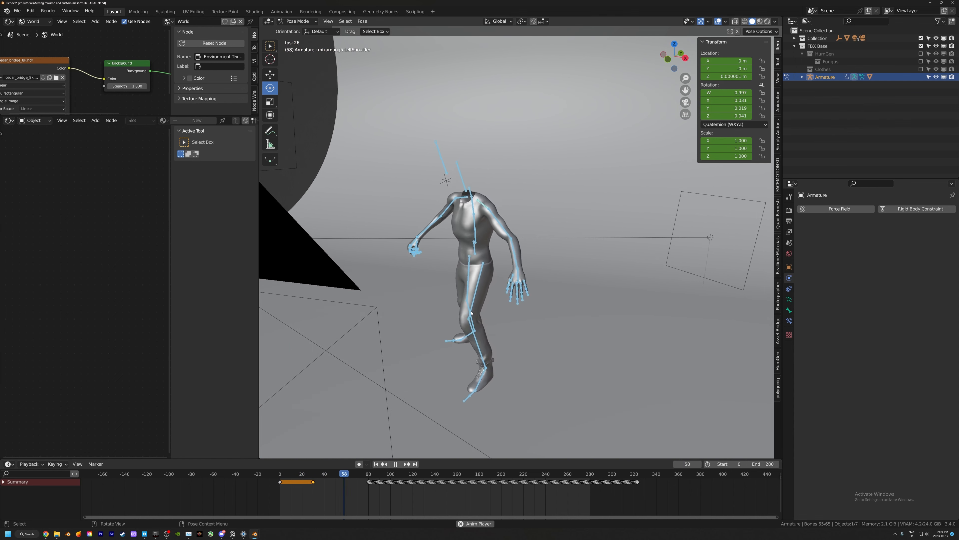
key("space")
left_click_drag(325, 475, 313, 474)
key("space")
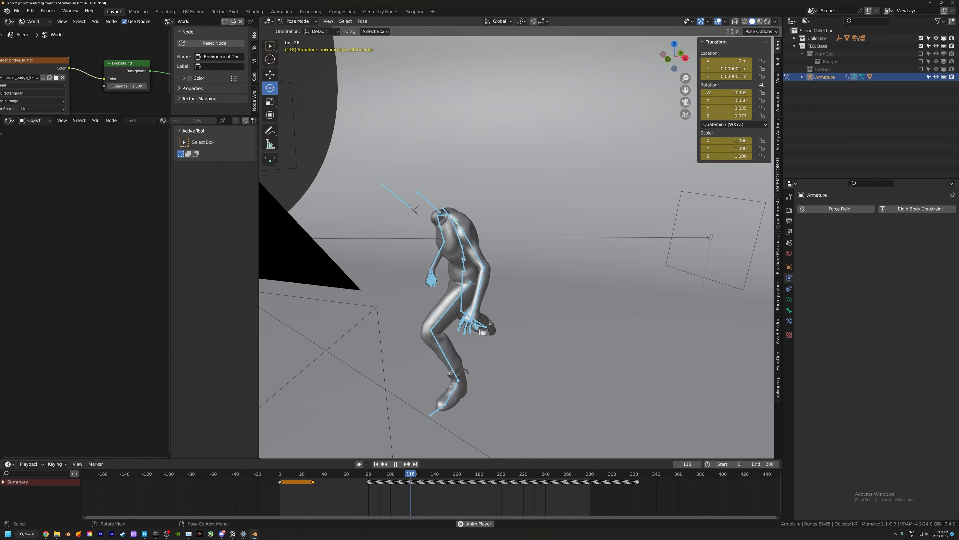
key("space")
left_click(280, 475)
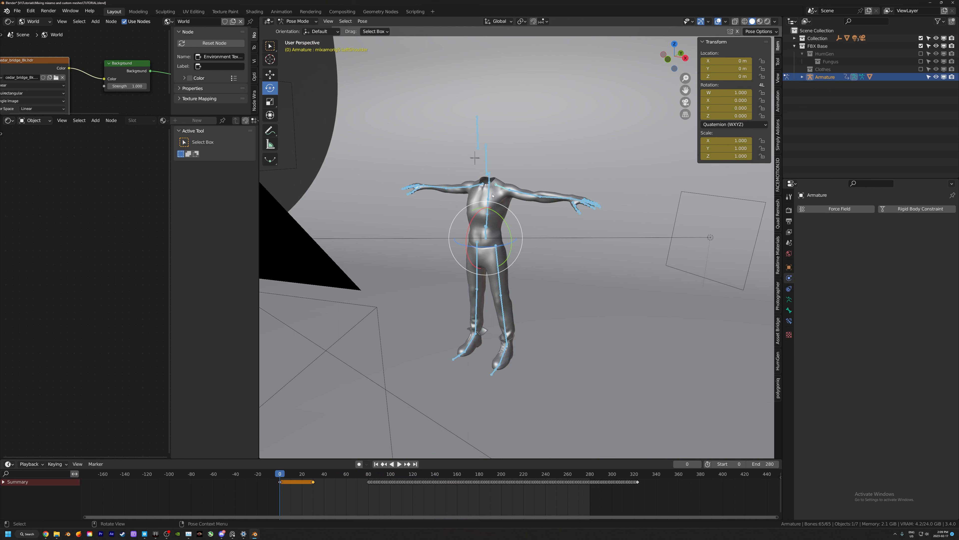
Play the transition from the T-pose into the injured walk, scrub through its start, and go back to frame 0
key("space")
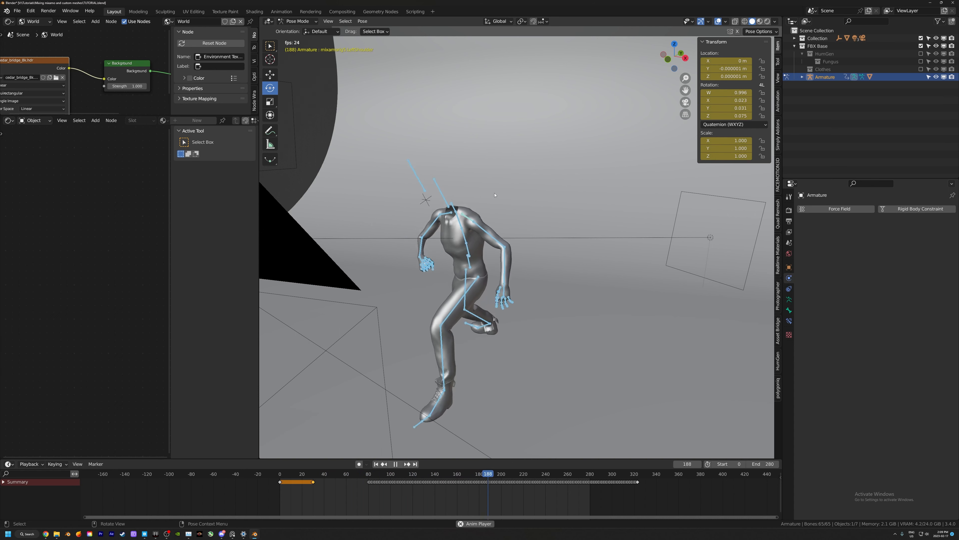
key("shift+Left")
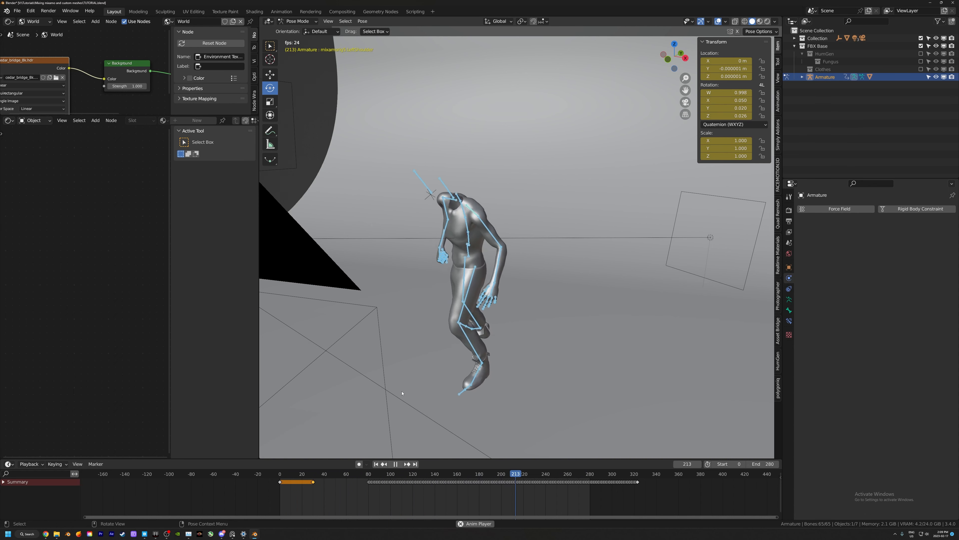
key("space")
left_click_drag(297, 474, 327, 479)
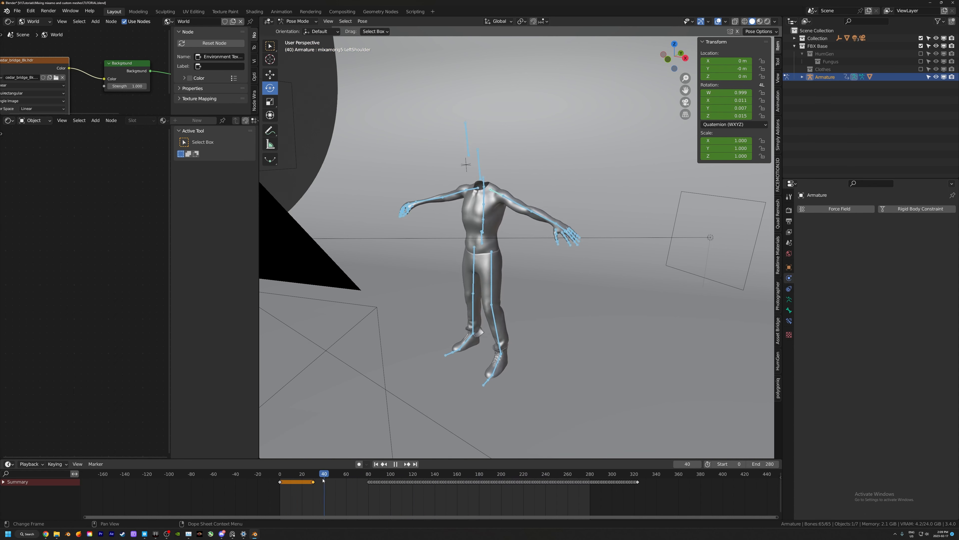
left_click_drag(374, 482, 278, 475)
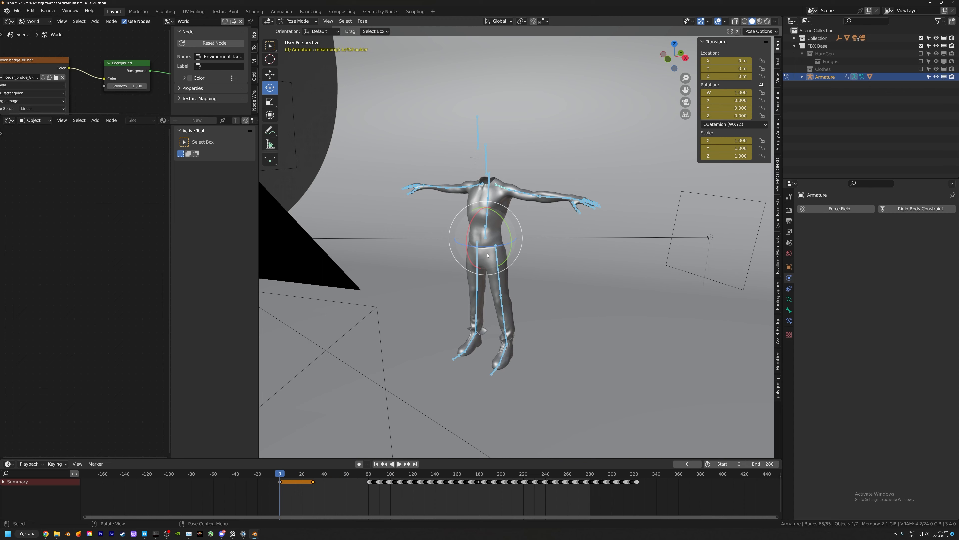
Switch to the browser's Sketchfab T-shirt results, view the striped navy and white T-shirt model, and close it
key("alt+Tab")
left_click(226, 6)
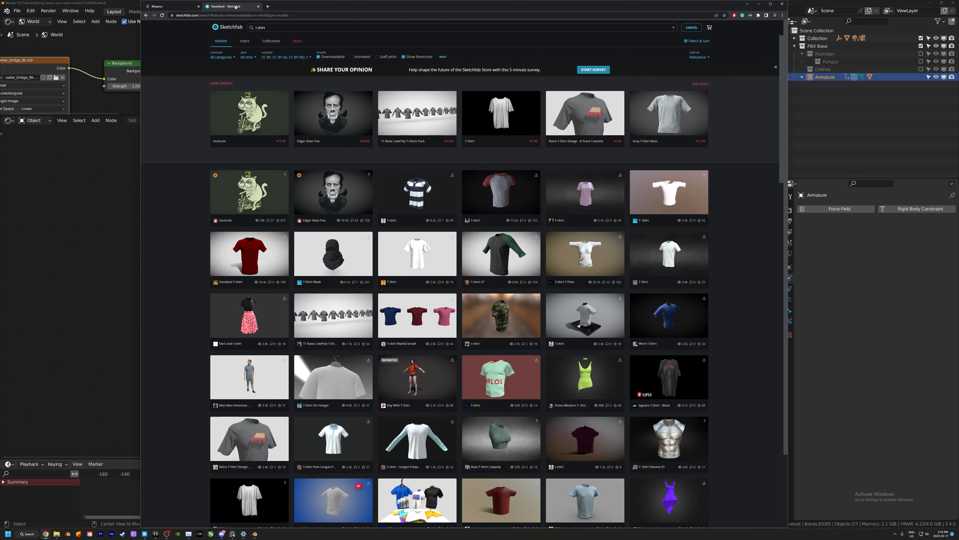
scroll(425, 157, "down", 1)
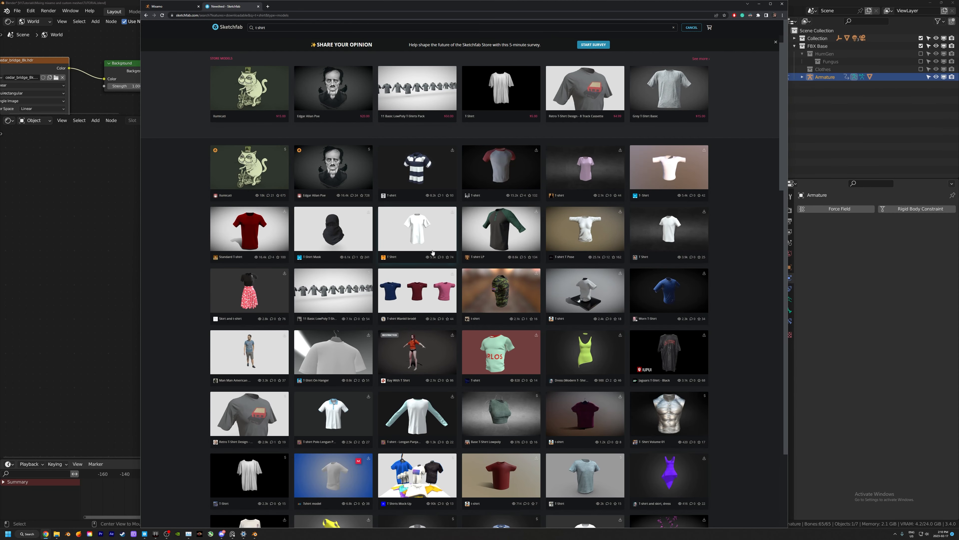
scroll(438, 253, "up", 1)
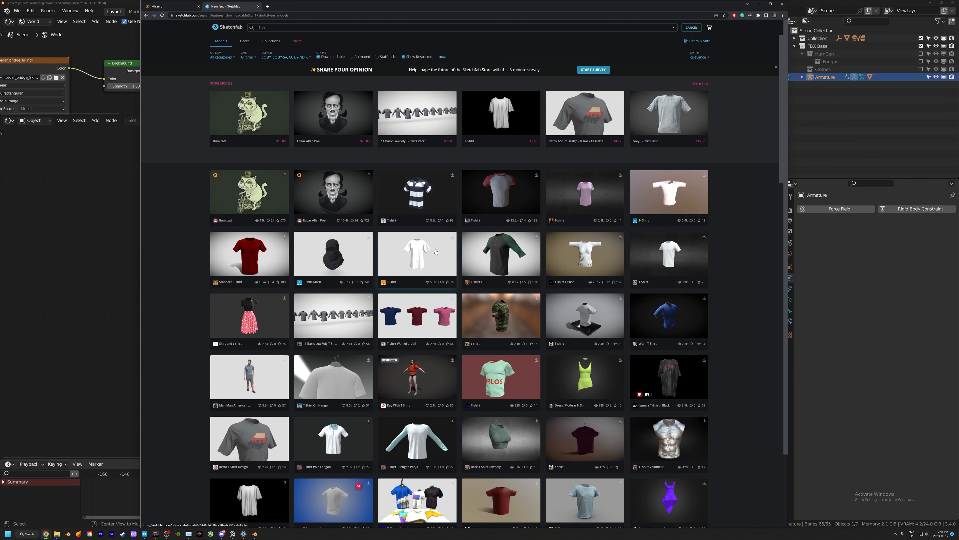
left_click(416, 195)
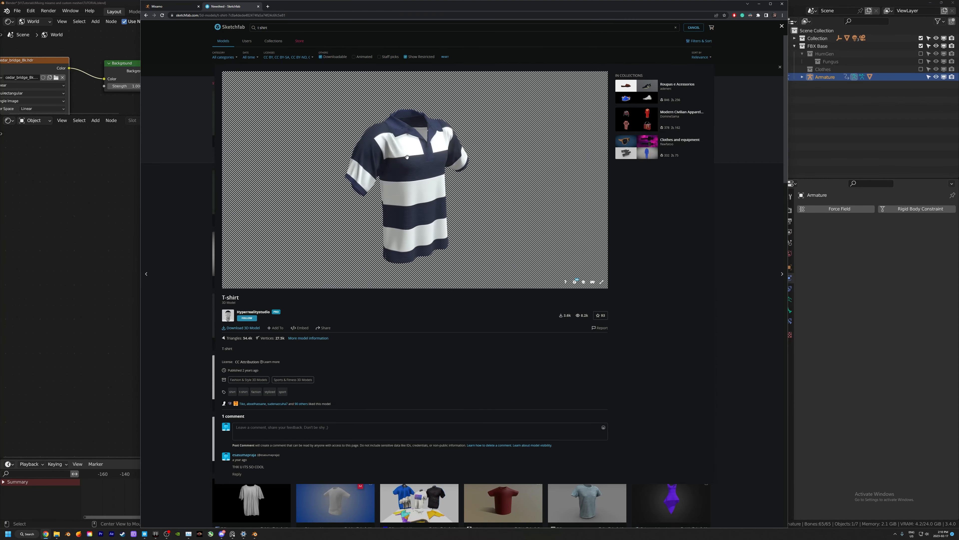
key("Escape")
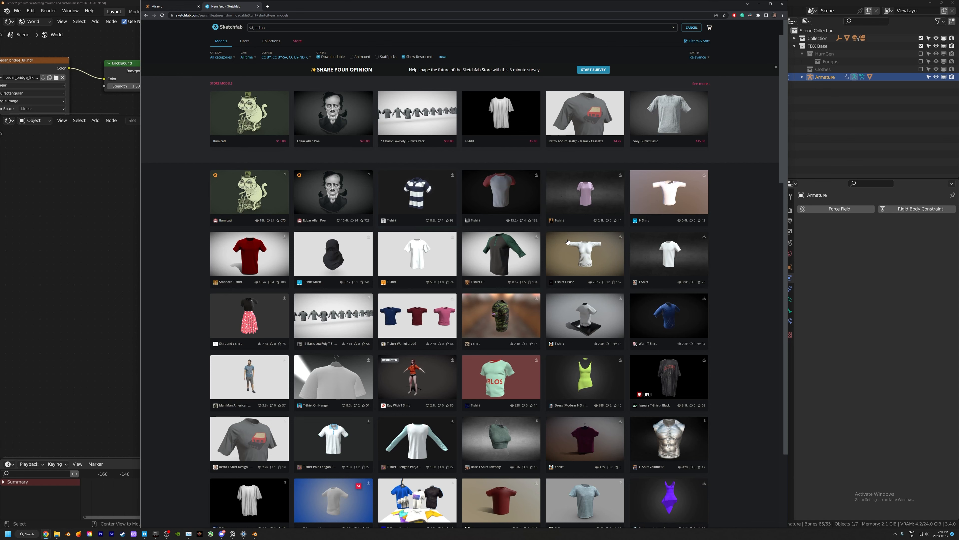
Open the "T-shirt Wankil brodé" model and inspect its mesh topology in wireframe from several angles
left_click(423, 316)
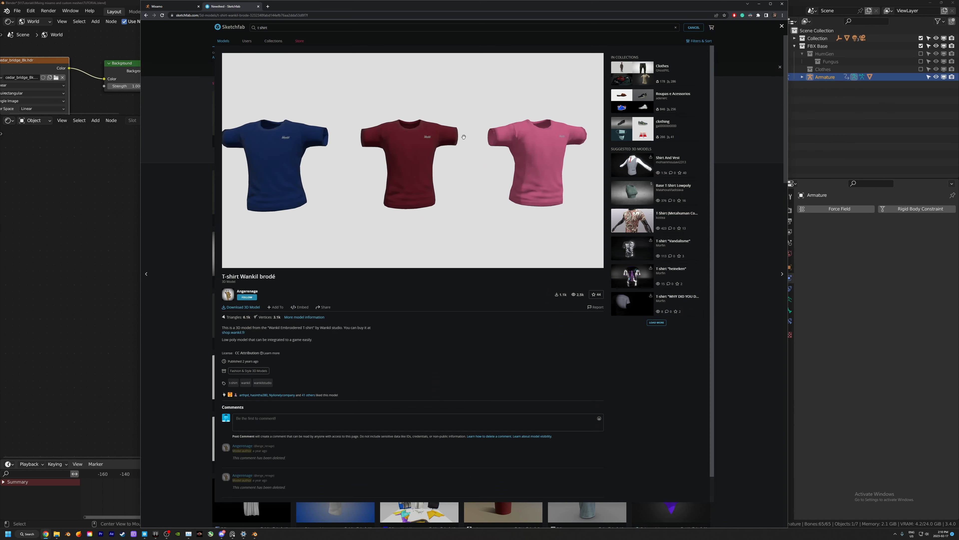
left_click(579, 261)
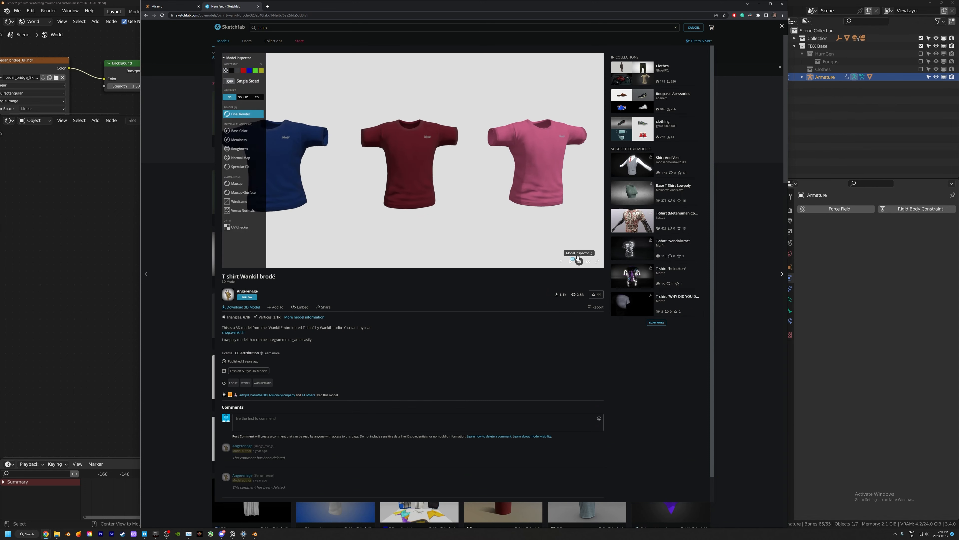
left_click(249, 204)
mouse_move(408, 182)
left_mouse_down()
mouse_move(451, 176)
mouse_move(365, 163)
left_mouse_up()
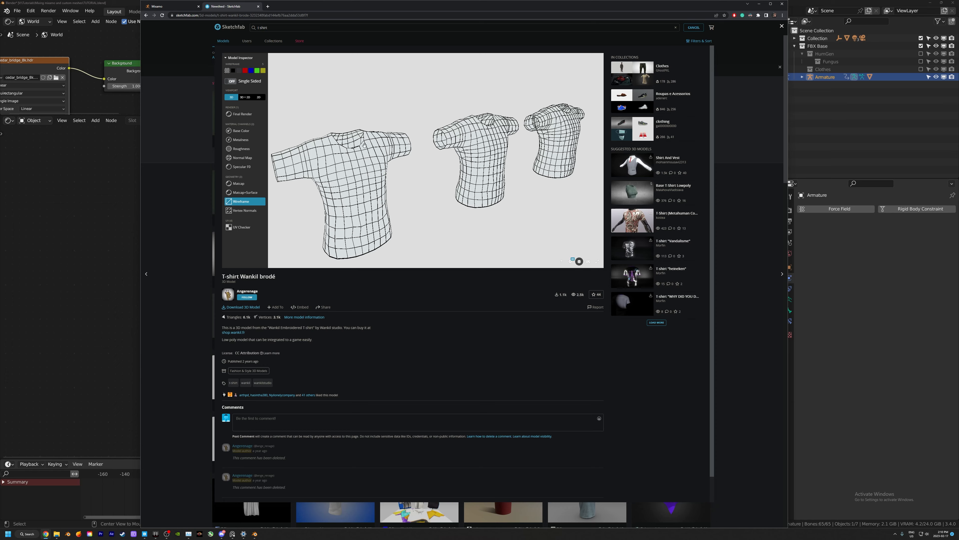
mouse_move(320, 161)
left_mouse_down()
mouse_move(375, 207)
mouse_move(443, 180)
left_mouse_up()
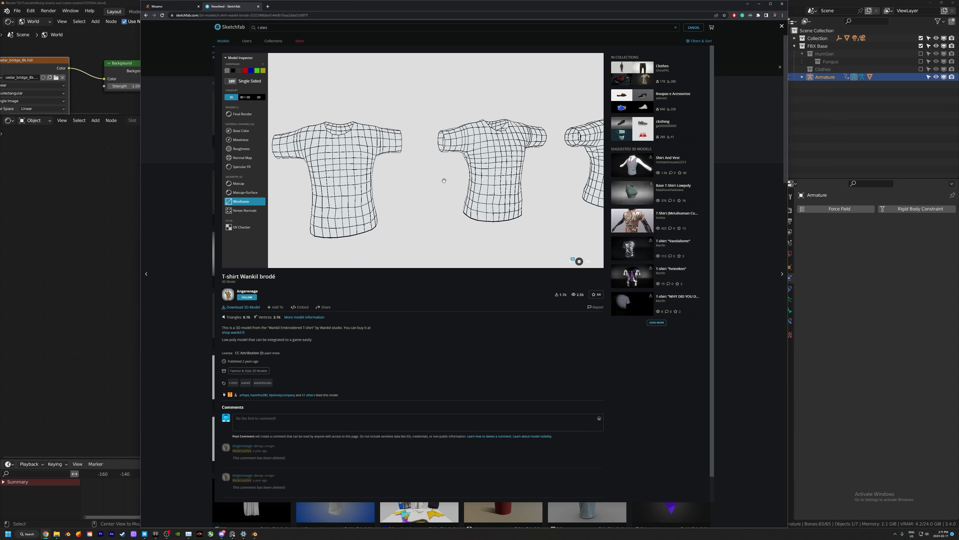
mouse_move(483, 173)
left_mouse_down()
mouse_move(473, 158)
mouse_move(484, 140)
mouse_move(427, 167)
mouse_move(476, 148)
mouse_move(405, 151)
left_mouse_up()
scroll(483, 147, "down", 1)
mouse_move(474, 151)
left_mouse_down()
mouse_move(421, 147)
mouse_move(500, 150)
left_mouse_up()
Return to Blender, put the armature in Object Mode and select the Ch10 body mesh
key("alt+Tab")
mouse_move(491, 177)
middle_mouse_down()
mouse_move(519, 186)
mouse_move(502, 187)
middle_mouse_up()
scroll(518, 186, "up", 2)
left_click(298, 22)
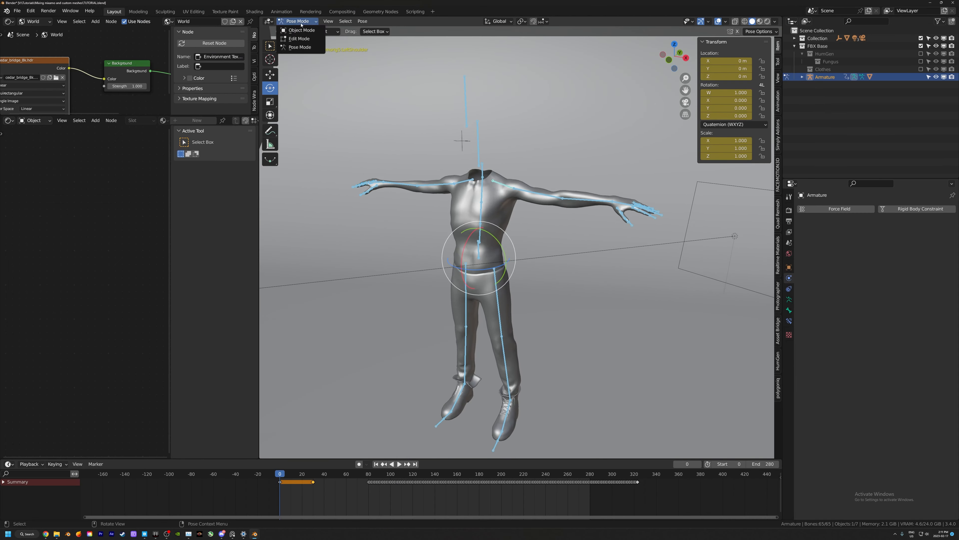
left_click(302, 32)
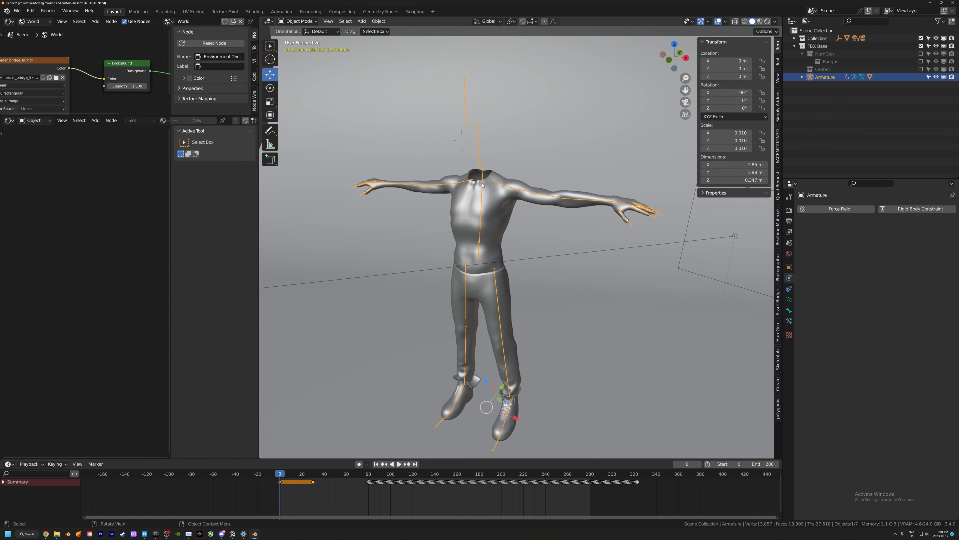
middle_click_drag(499, 179, 450, 234)
left_click(513, 178)
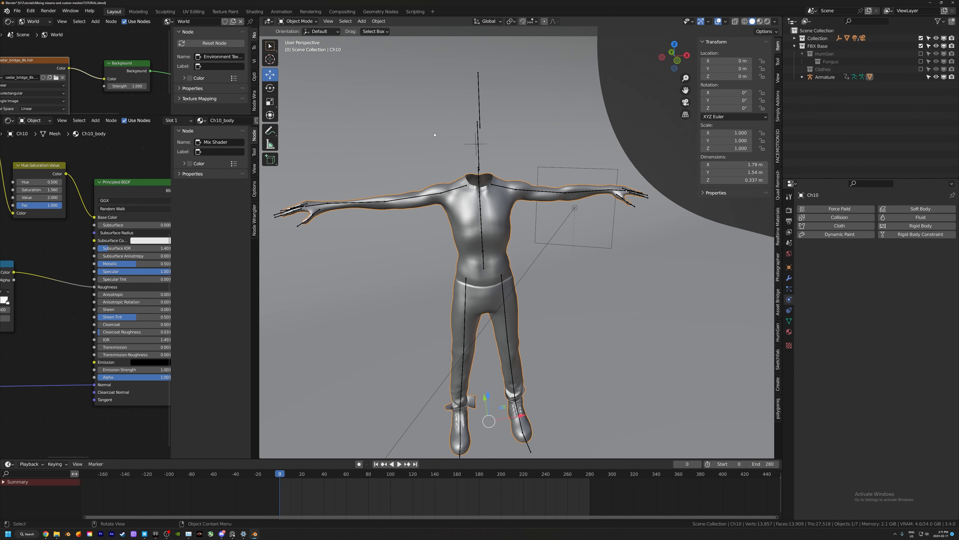
middle_click_drag(471, 176, 461, 177)
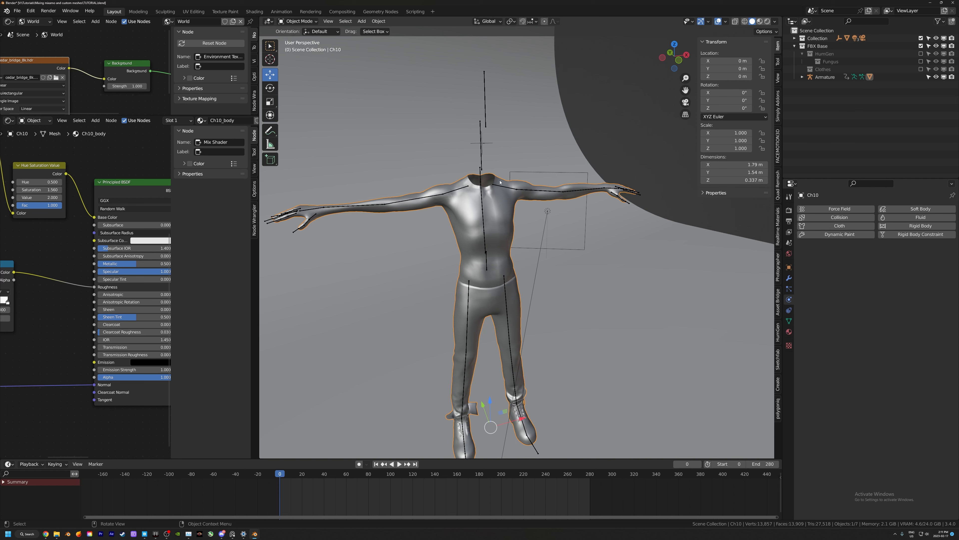
Show the HumGen collection to check the head on the body, and hide it again
left_click(921, 54)
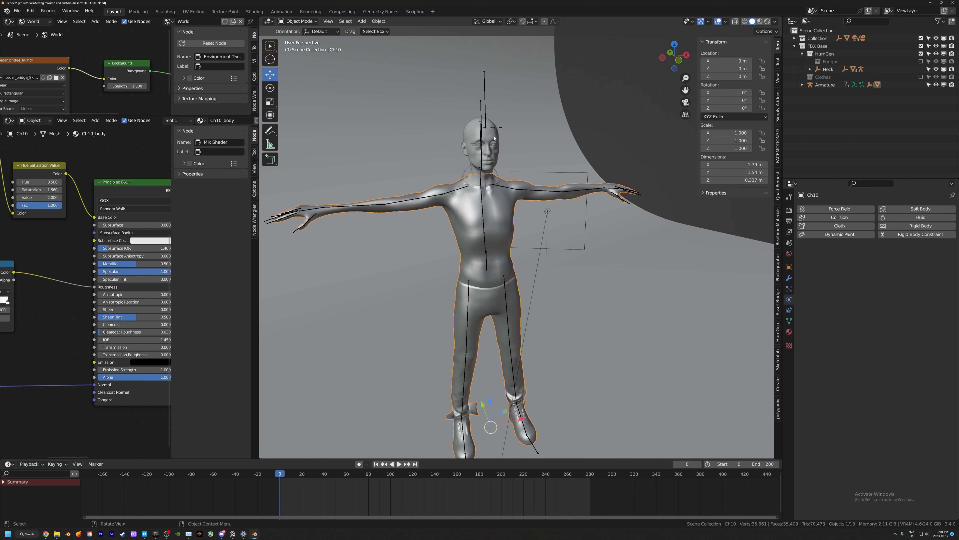
left_click(921, 53)
middle_click_drag(461, 206, 481, 199)
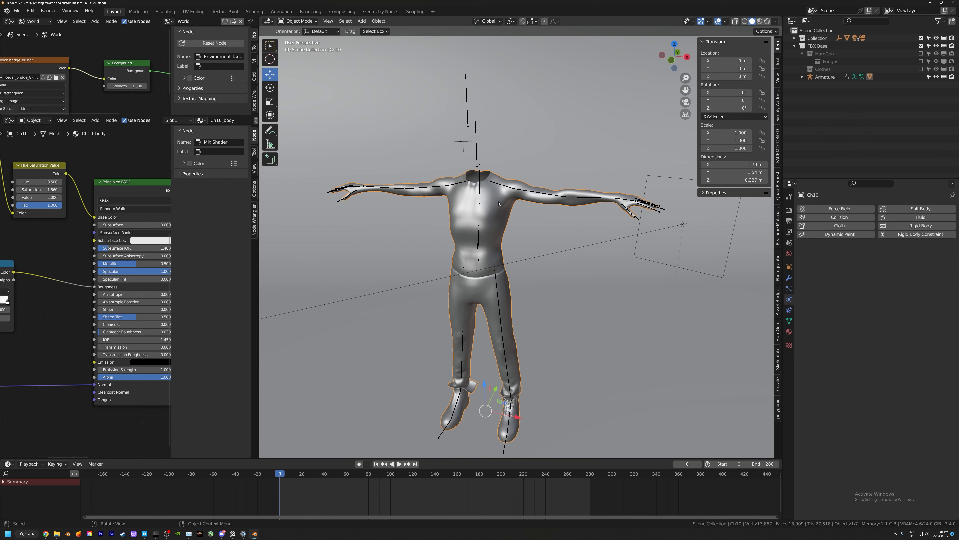
Switch to Mixamo in the browser and examine the original character's torso and trousers up close
key("alt+Tab")
left_click(173, 6)
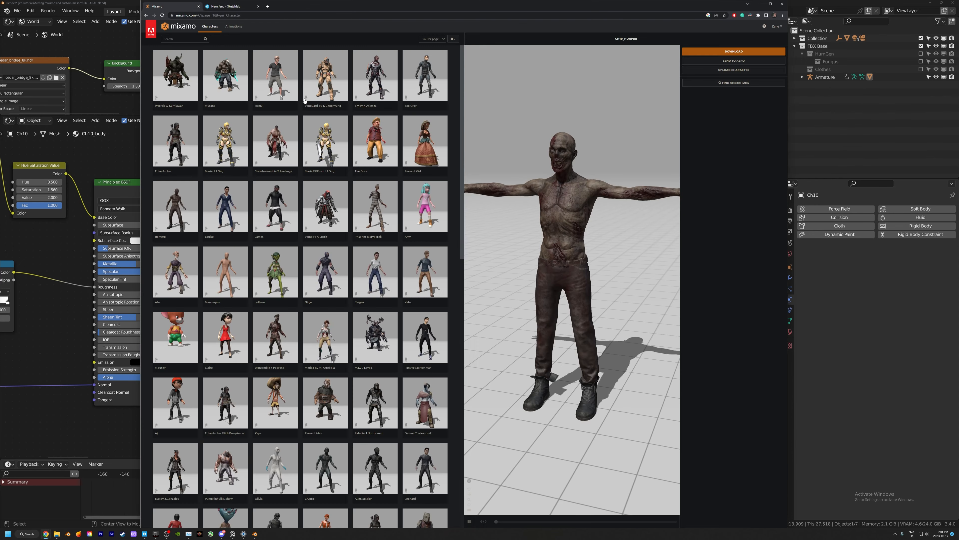
scroll(583, 274, "up", 10)
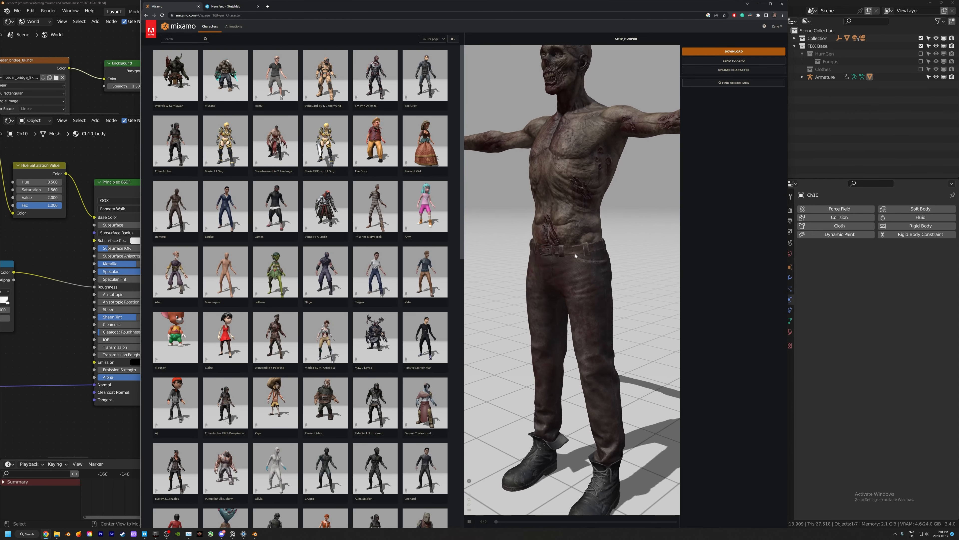
scroll(576, 249, "down", 5)
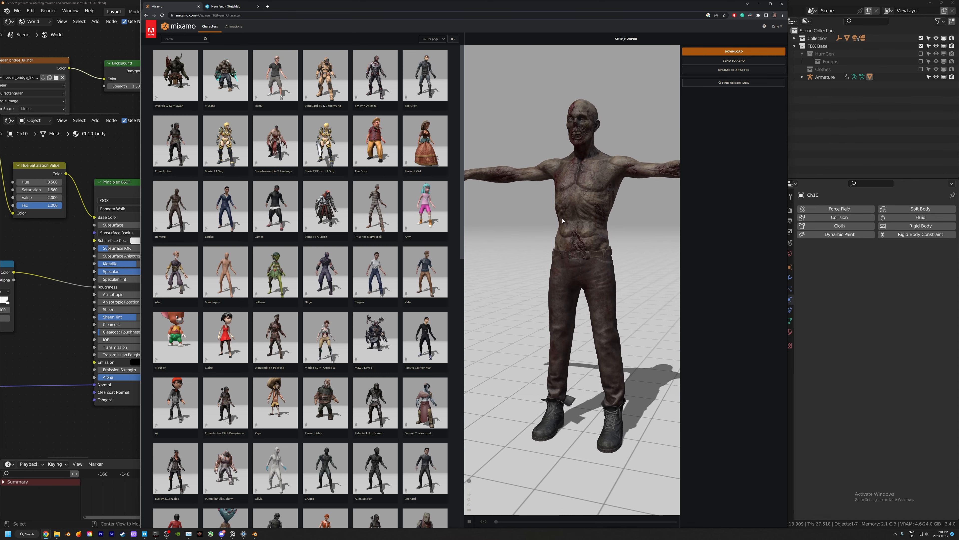
scroll(584, 245, "up", 2)
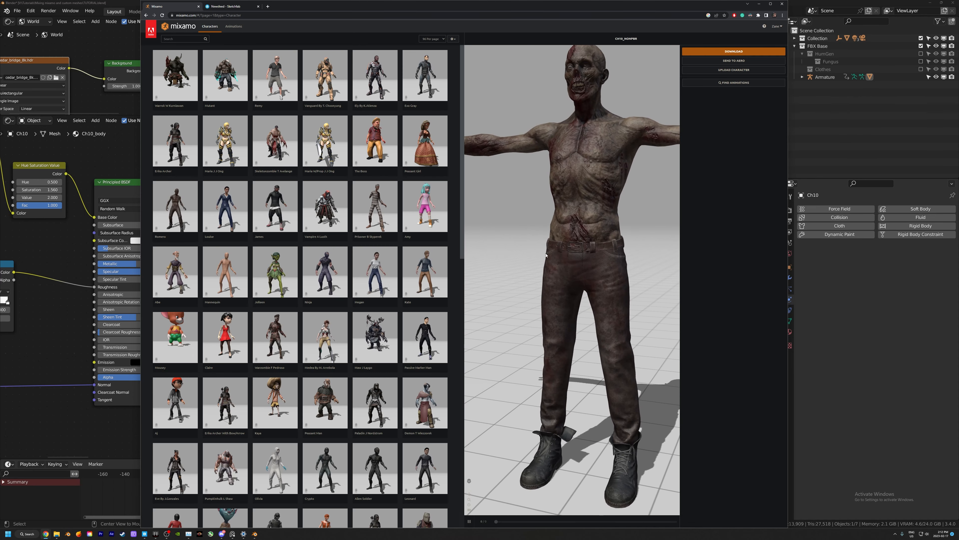
Return to Blender and examine the waistline and trousers of the body mesh from several angles
left_click(792, 127)
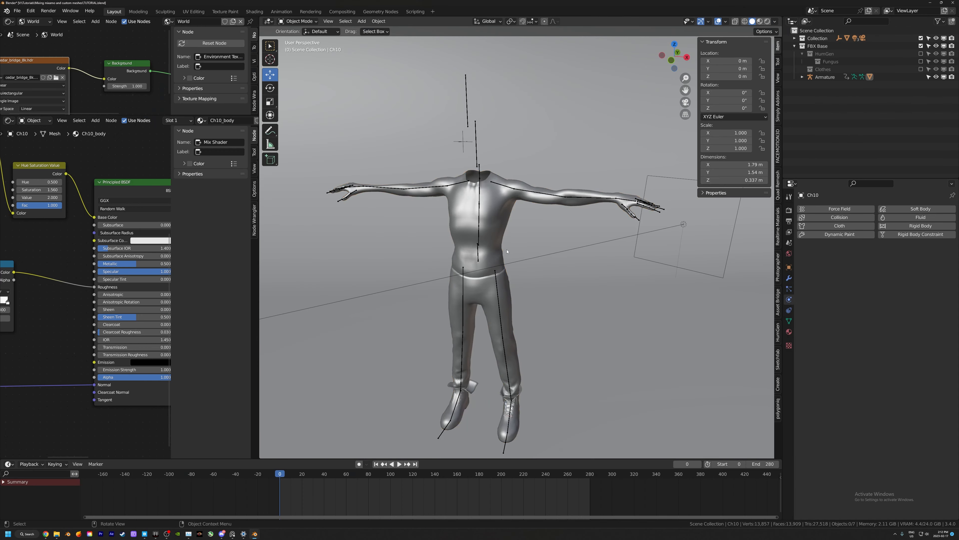
scroll(524, 214, "up", 4)
scroll(524, 214, "up", 5)
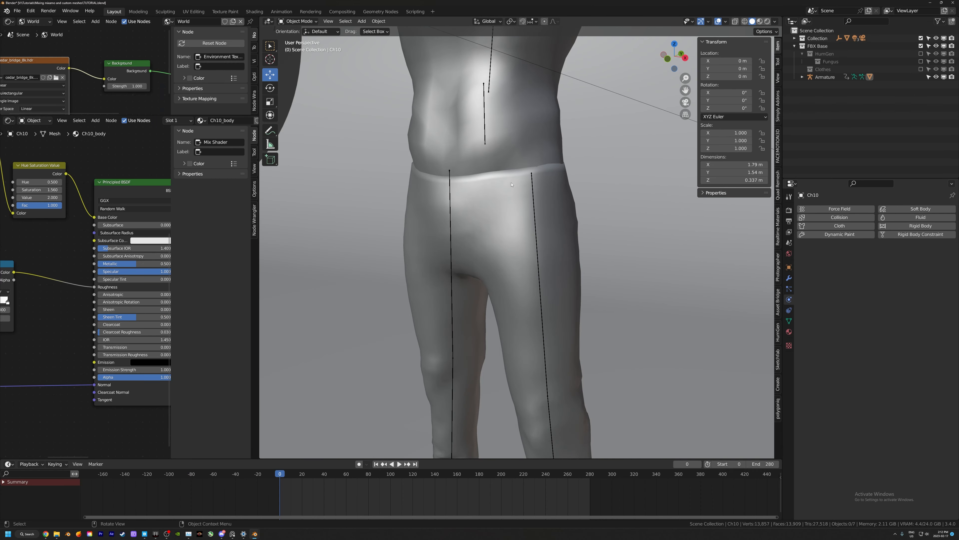
scroll(507, 188, "down", 5)
middle_click_drag(507, 187, 472, 196)
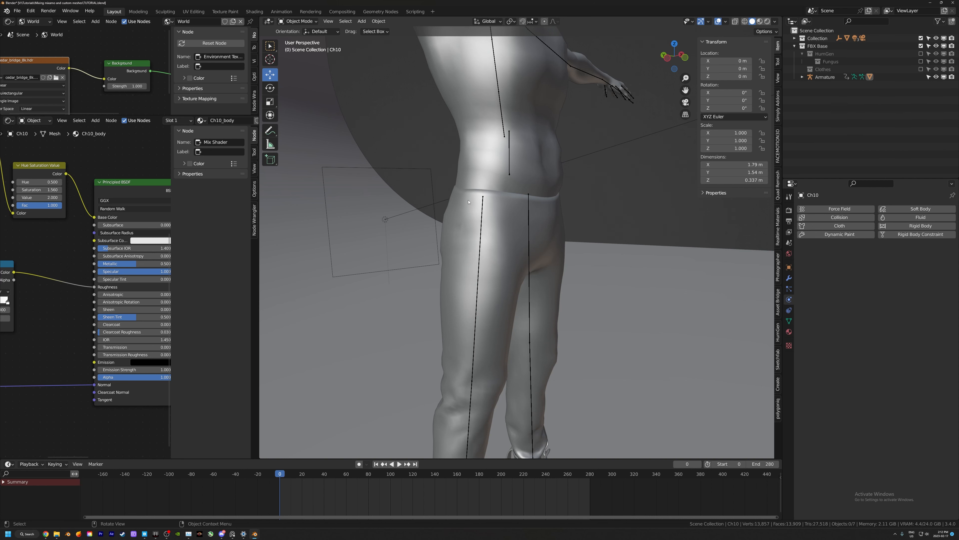
middle_click_drag(468, 199, 517, 210)
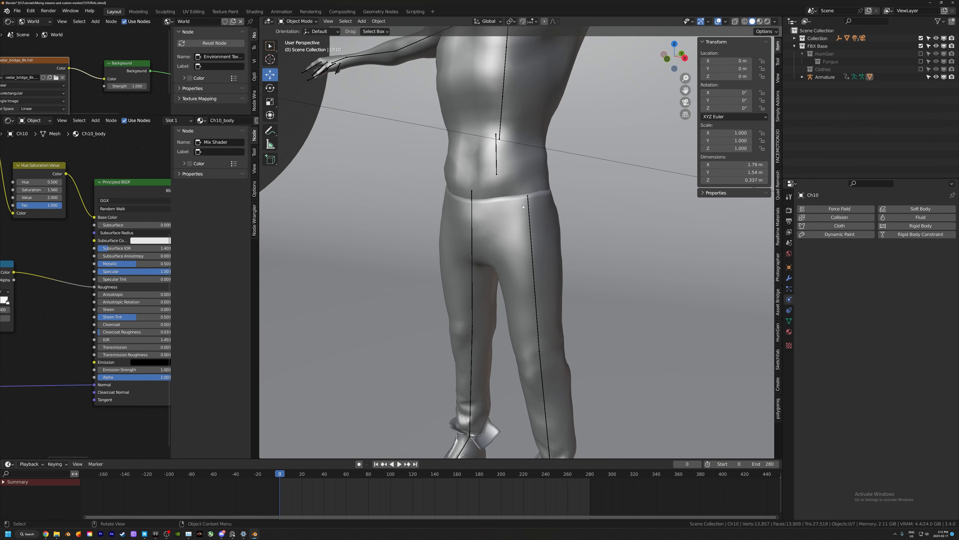
scroll(522, 207, "down", 4)
middle_click_drag(493, 155, 541, 175)
scroll(513, 157, "up", 2)
Add Collision physics to the Ch10 body mesh and set its Softbody & Cloth damping to 1.000
left_click(510, 140)
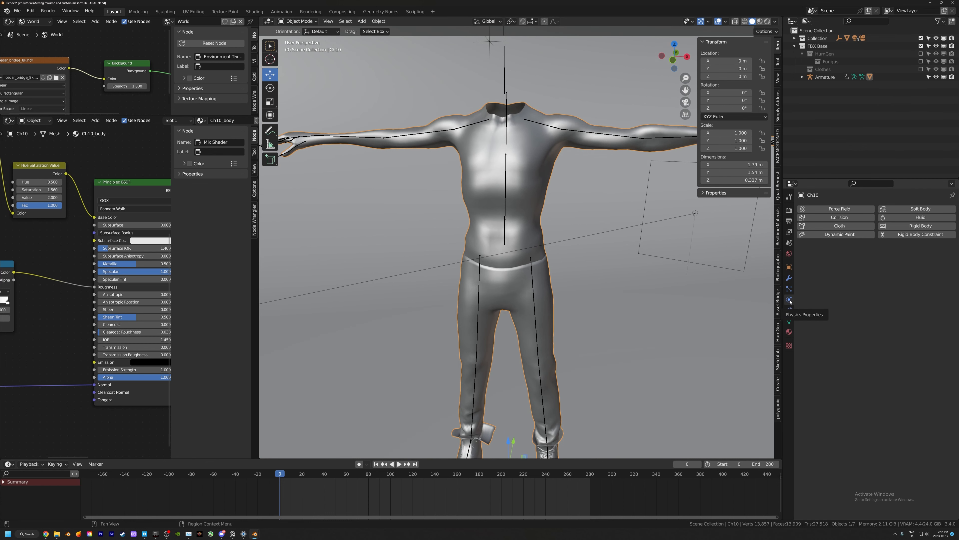
left_click(831, 217)
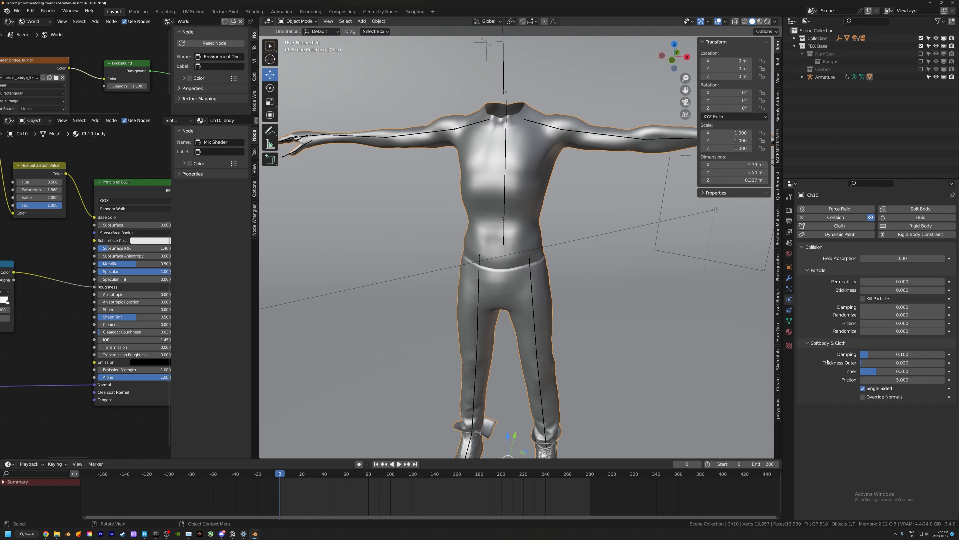
middle_click_drag(717, 302, 770, 302)
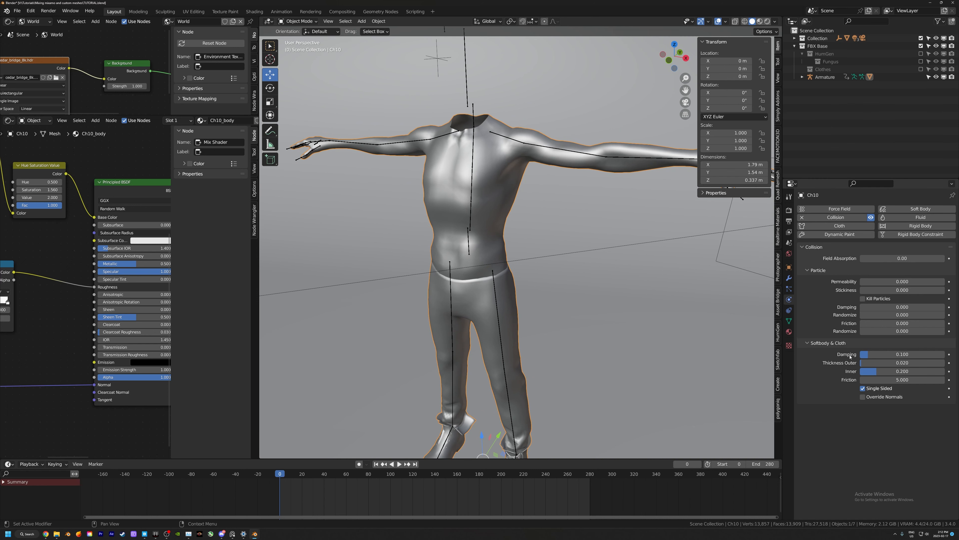
left_click_drag(870, 354, 947, 355)
middle_click_drag(721, 290, 498, 178)
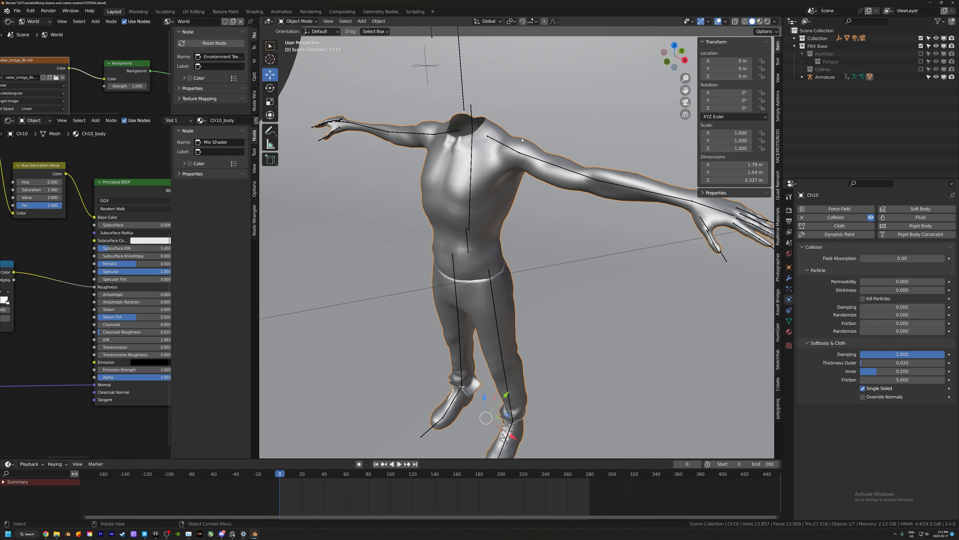
middle_click_drag(502, 137, 509, 126)
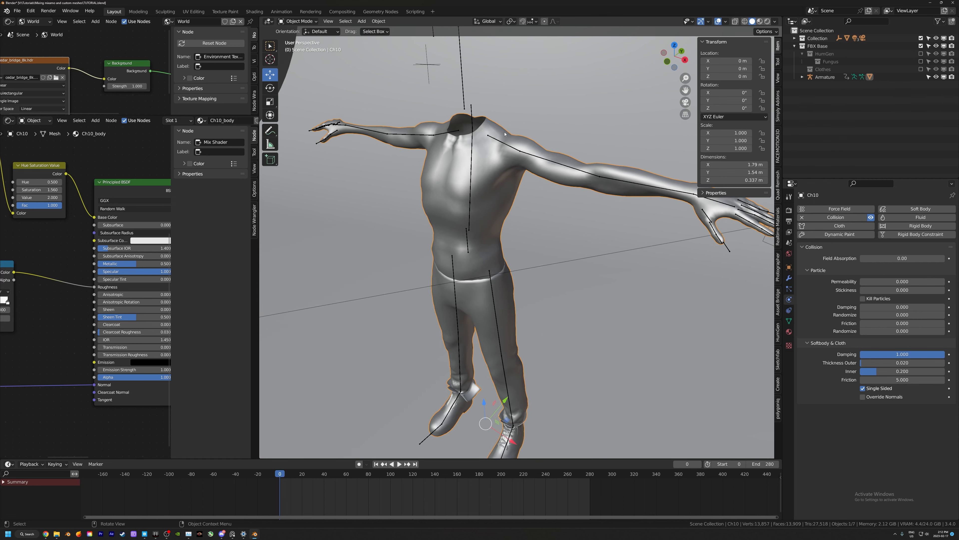
middle_click_drag(512, 149, 504, 158)
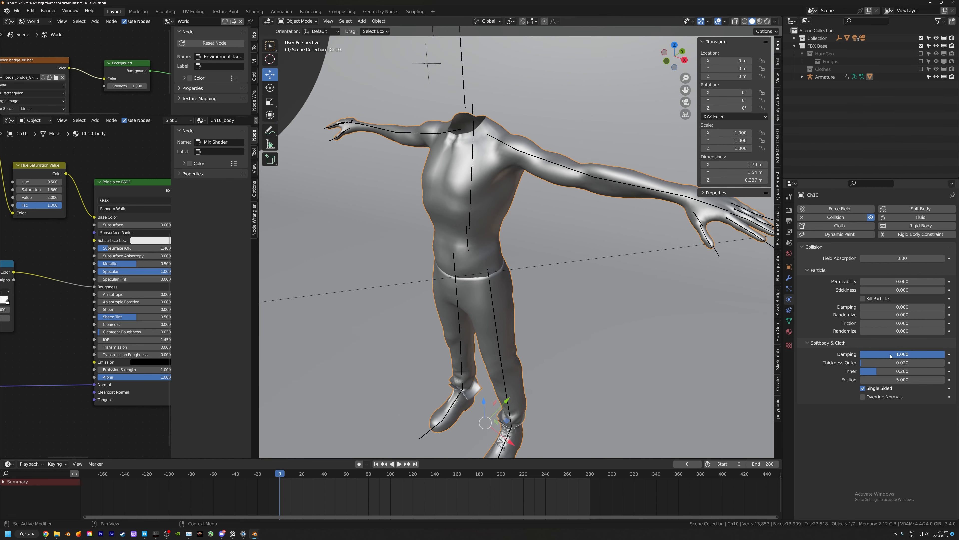
middle_click_drag(563, 232, 546, 230)
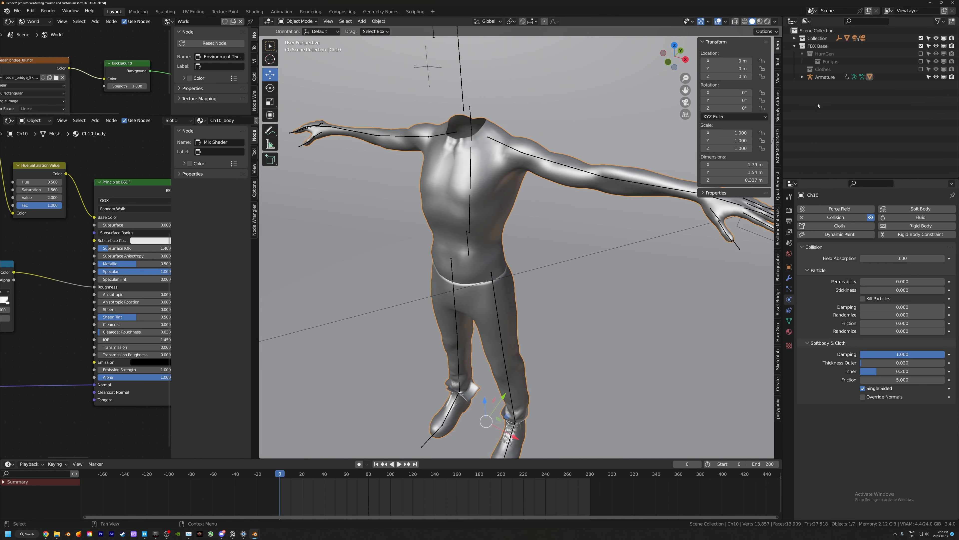
Enable the Clothes collection to show the T-shirt on the body, and view its fit
left_click(921, 69)
middle_click_drag(506, 158, 665, 252)
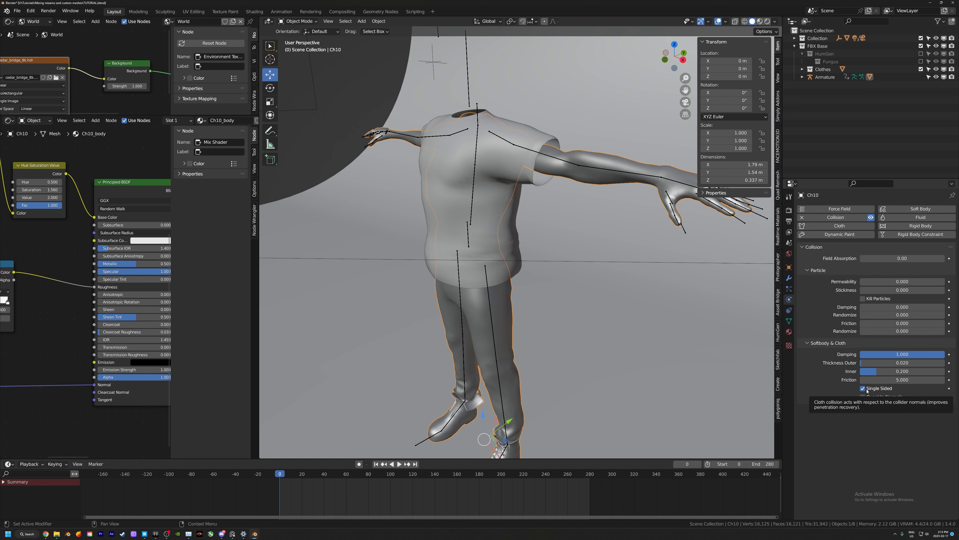
Set the Softbody & Cloth outer thickness of the Ch10 body's collision to 0.001
middle_click_drag(570, 156, 598, 159)
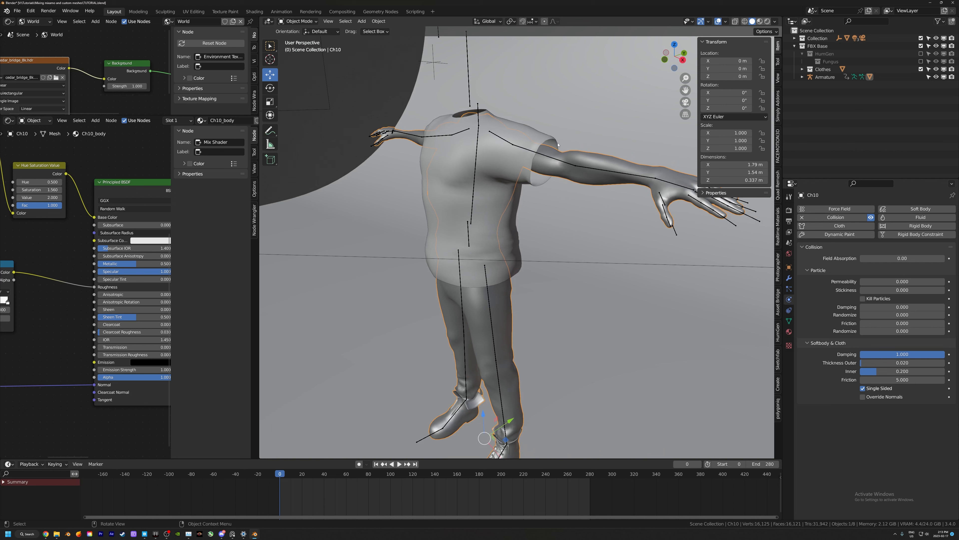
middle_click_drag(558, 144, 591, 157)
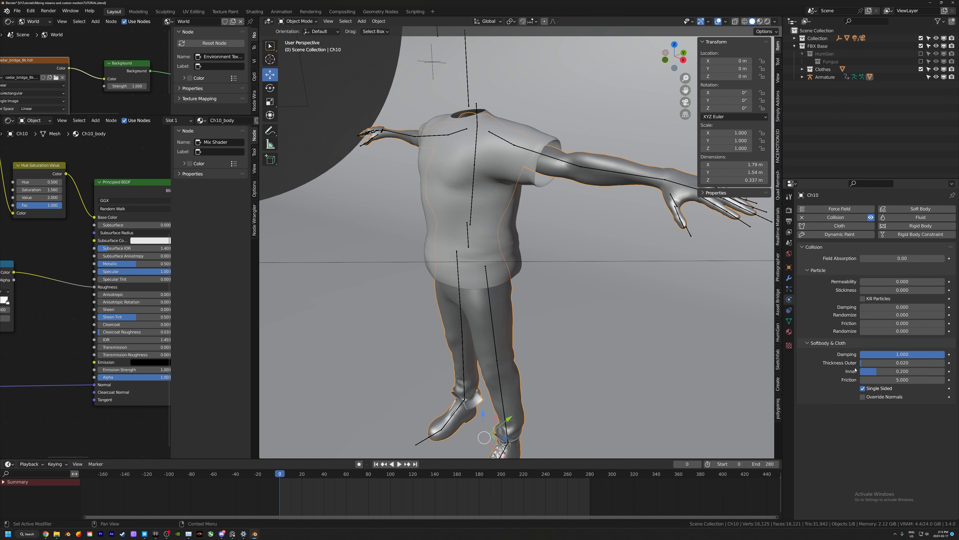
left_click_drag(895, 363, 861, 364)
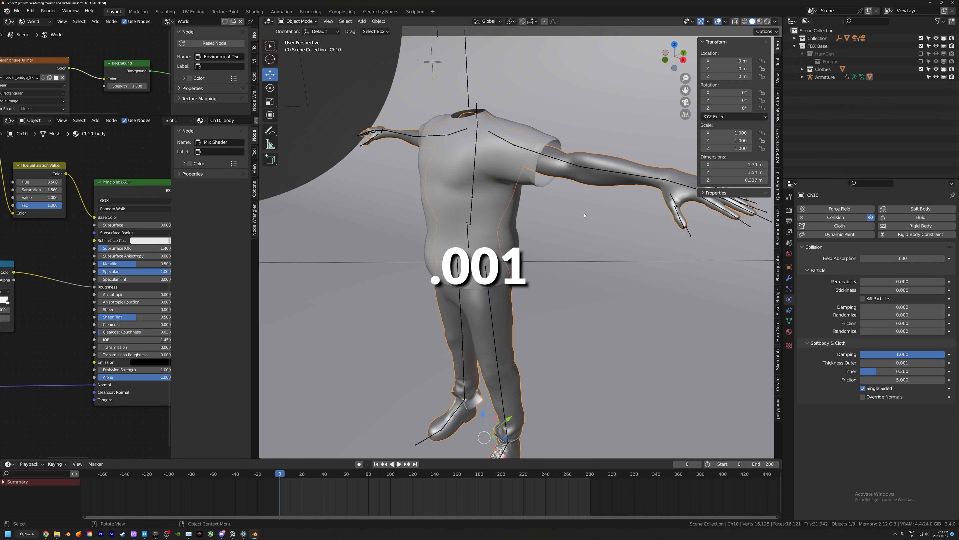
Examine the gap between the T-shirt and the body at the sleeve opening, shoulders and torso
middle_click_drag(584, 214, 603, 216)
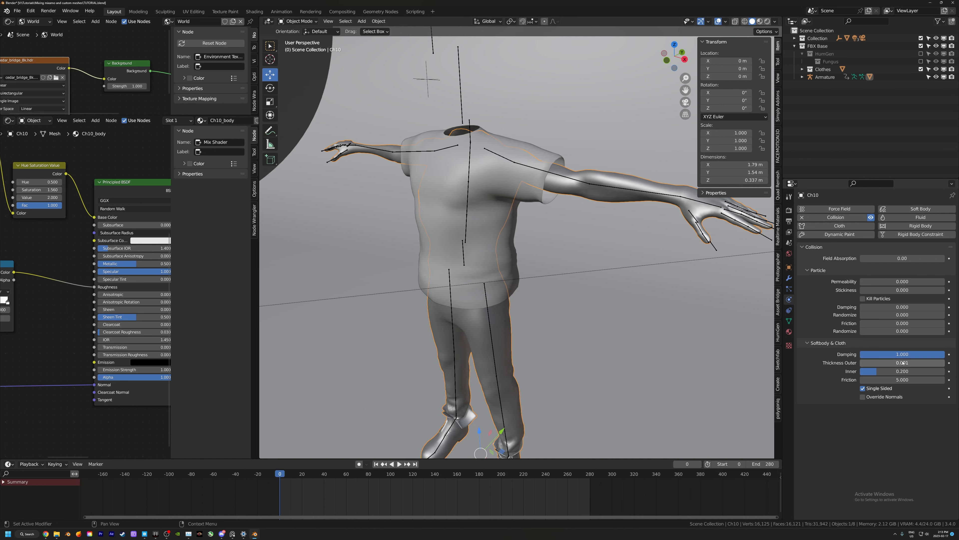
scroll(529, 210, "up", 3)
middle_click_drag(529, 210, 529, 267, "shift")
middle_click_drag(529, 266, 514, 149)
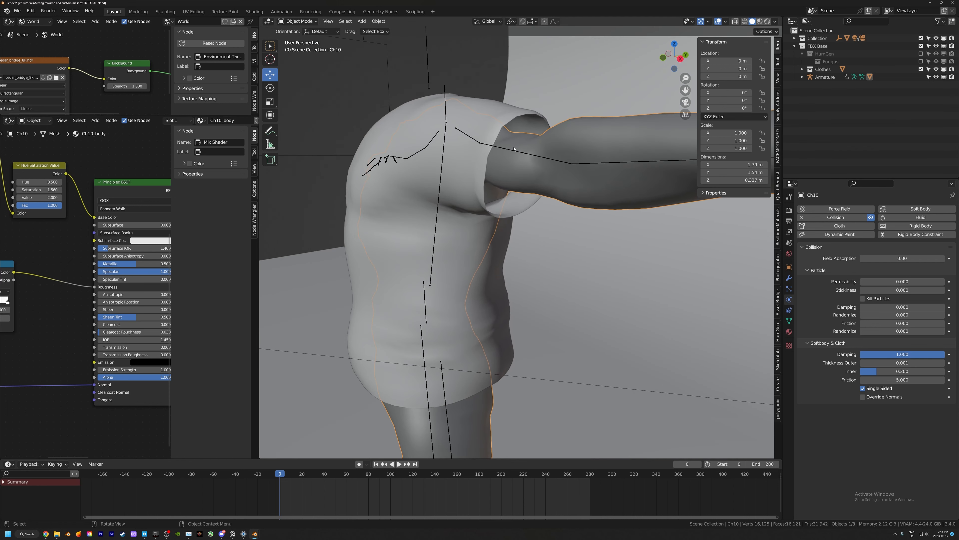
left_click(524, 117)
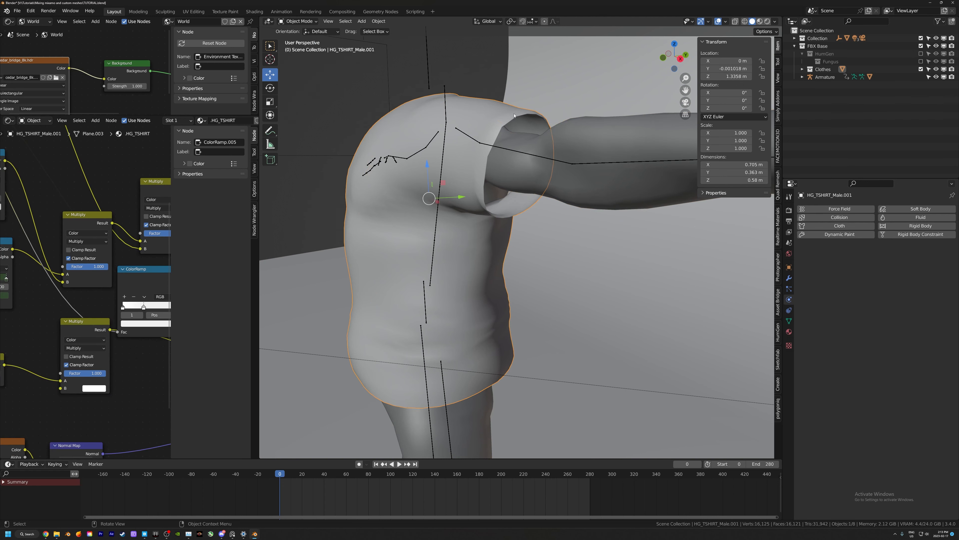
left_click(532, 137)
middle_click_drag(527, 137, 593, 194)
scroll(592, 193, "down", 2)
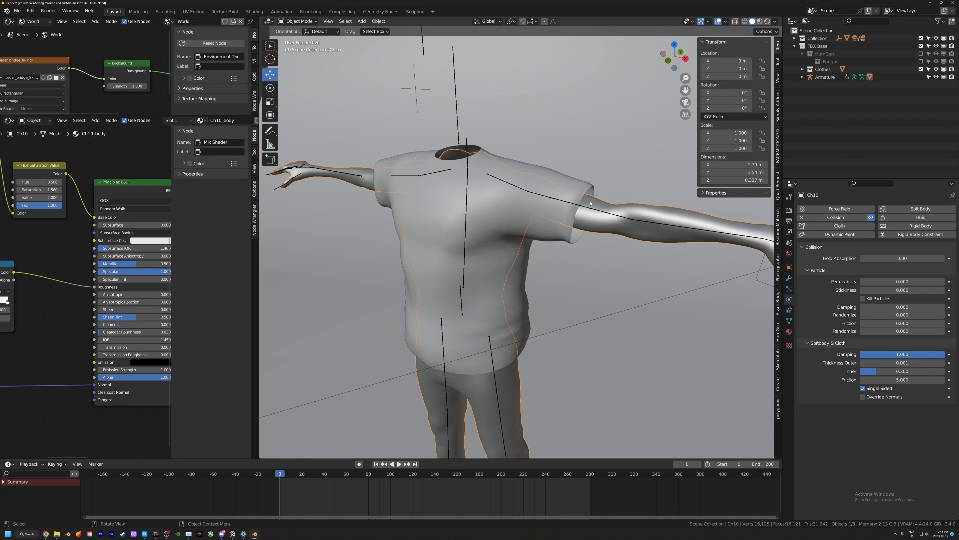
middle_click_drag(615, 245, 602, 235)
middle_click_drag(564, 201, 543, 210)
left_click(433, 201)
left_click(547, 221)
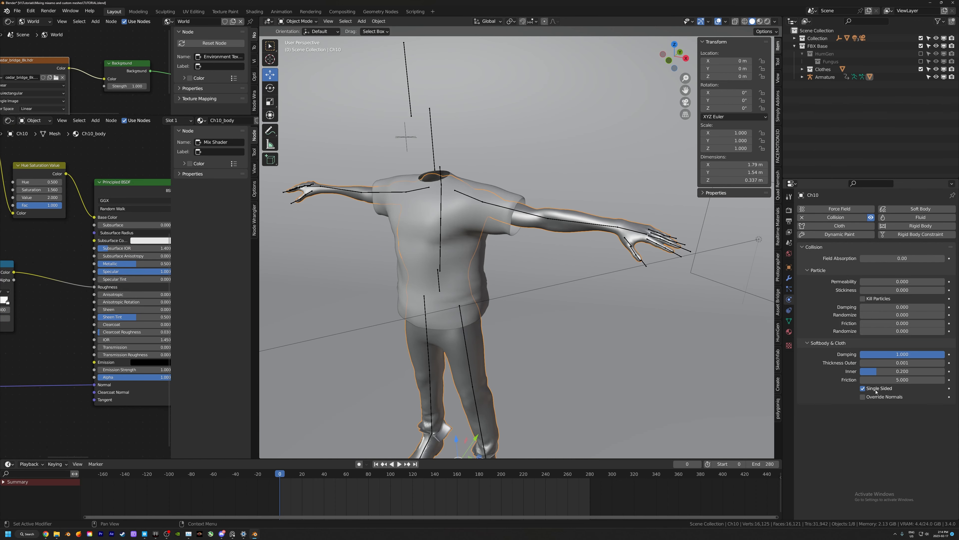
middle_click_drag(507, 241, 534, 204)
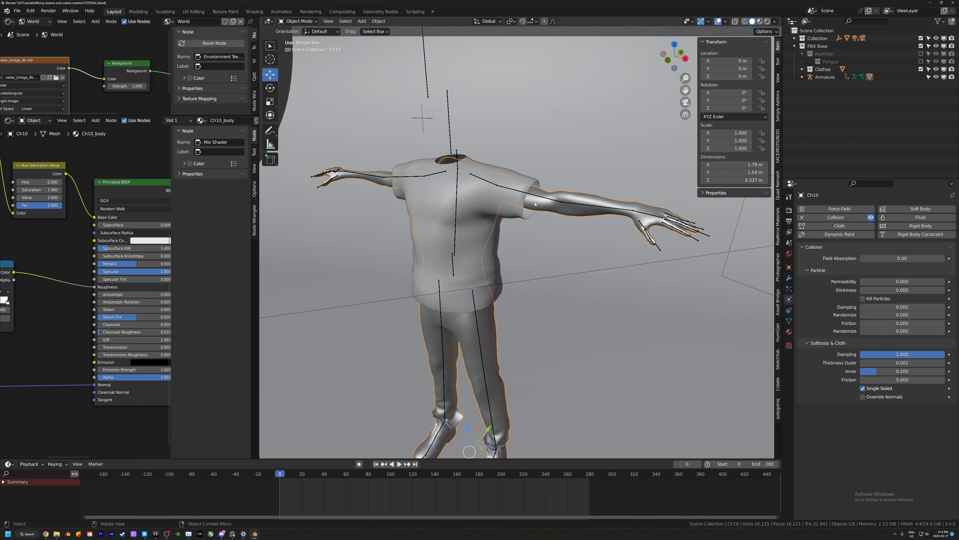
Turn on the Face Orientation overlay and examine the normals of the body and the T-shirt up close
left_click(726, 24)
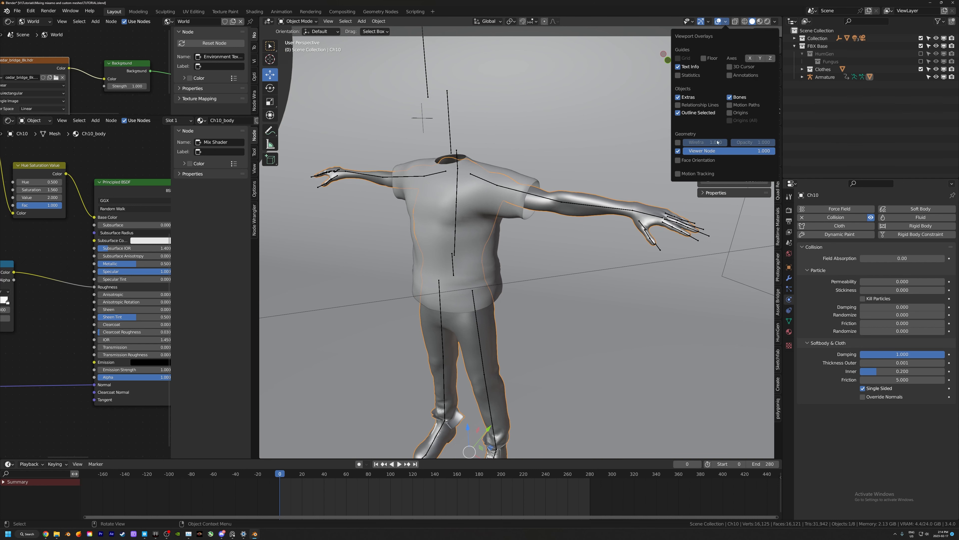
left_click(678, 160)
middle_click_drag(564, 211, 569, 217)
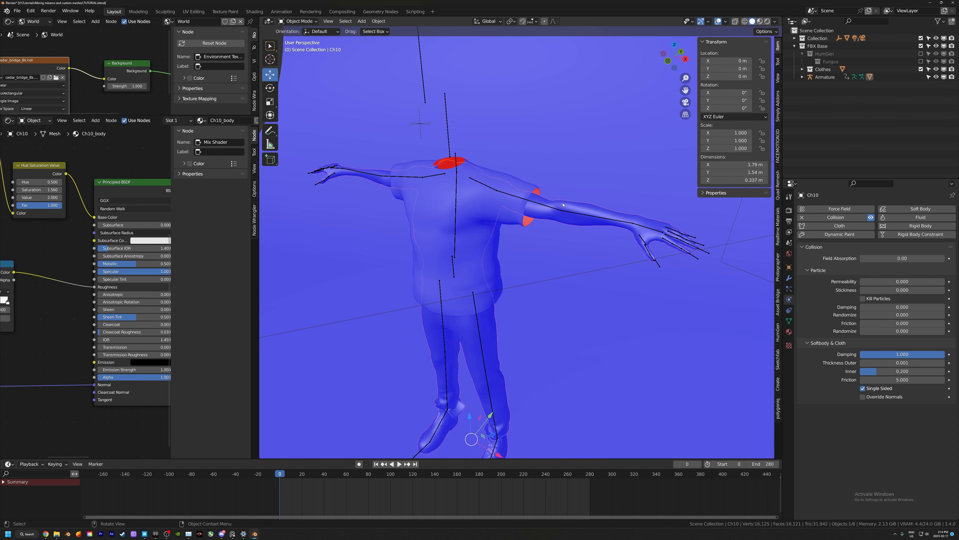
left_click(524, 187)
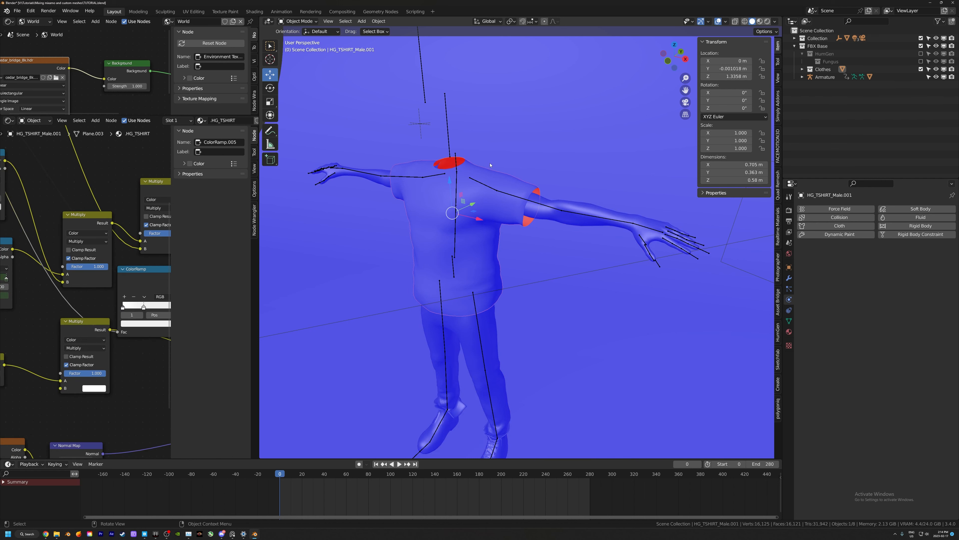
scroll(517, 201, "up", 6)
scroll(513, 209, "down", 1)
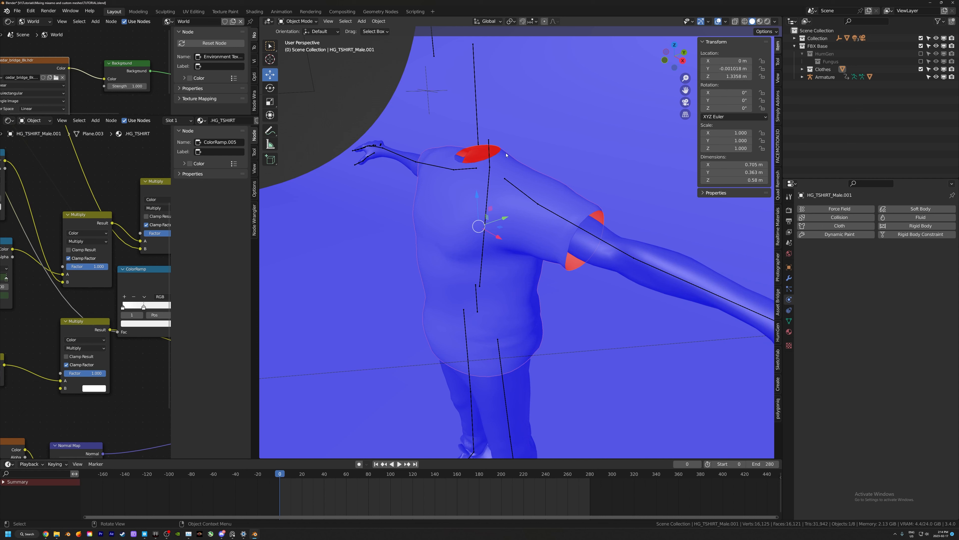
Toggle the viewport display of the T-shirt's Solidify and Subdivision modifiers, leaving both hidden
left_click(789, 278)
left_click(917, 221)
left_click(917, 232)
middle_click_drag(571, 191, 565, 218)
left_click(917, 222)
left_click(917, 231)
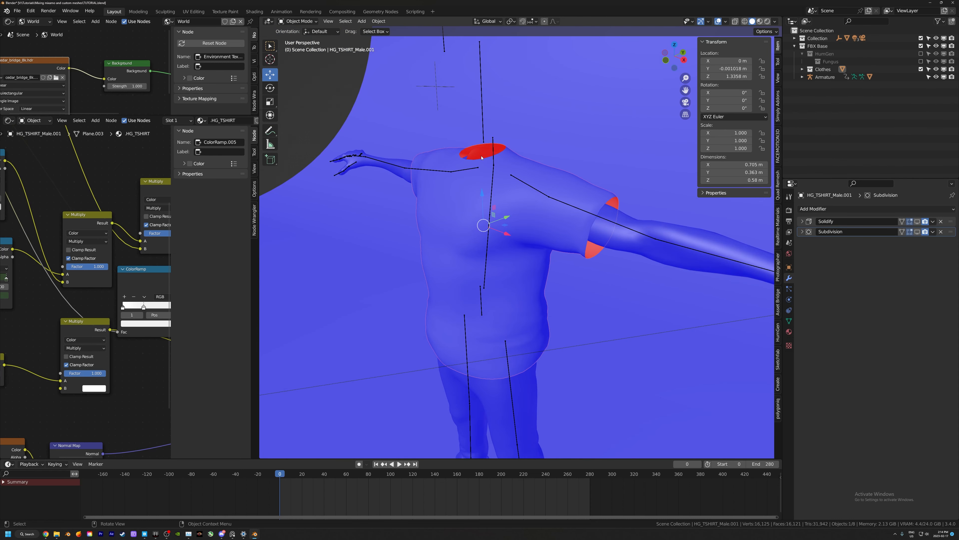
Select a patch of faces on the Ch10 body's forearm in Edit Mode and flip their normals
middle_click_drag(596, 246, 592, 221)
left_click(592, 221)
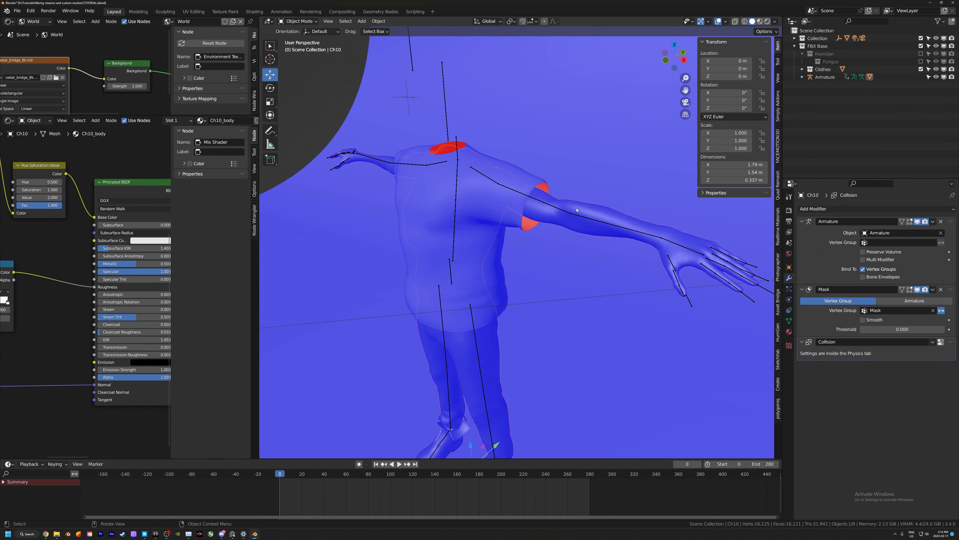
left_click(789, 302)
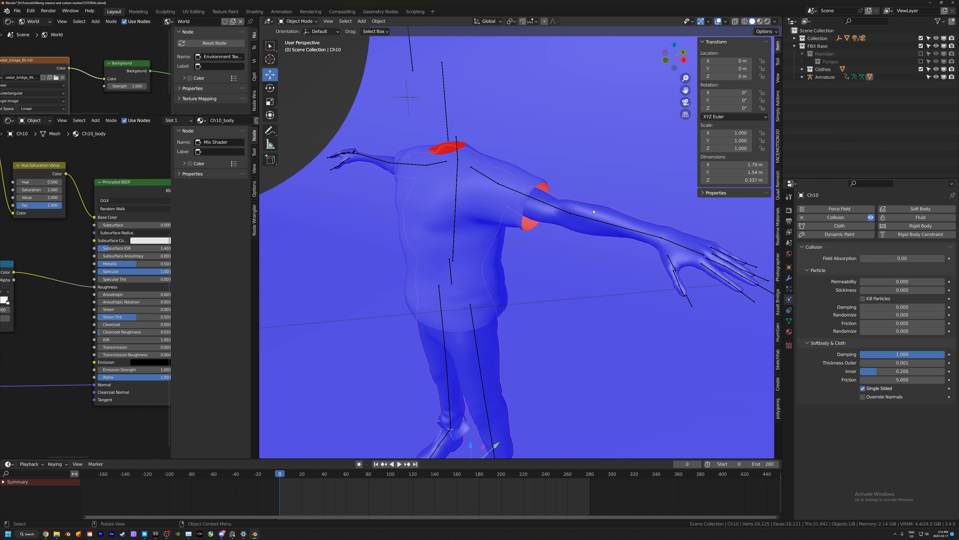
key("Tab")
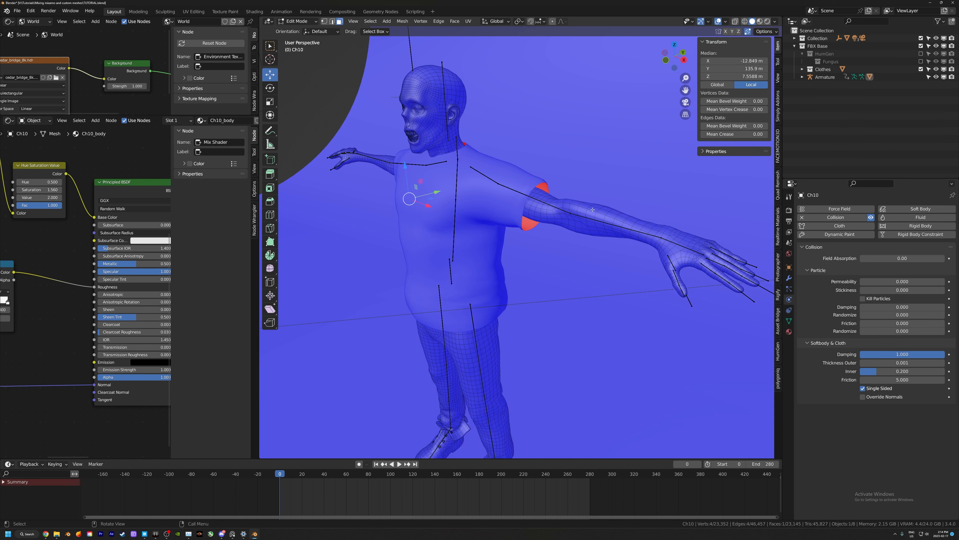
middle_click_drag(593, 211, 577, 215)
left_click_drag(589, 204, 623, 217)
middle_click_drag(623, 217, 526, 245)
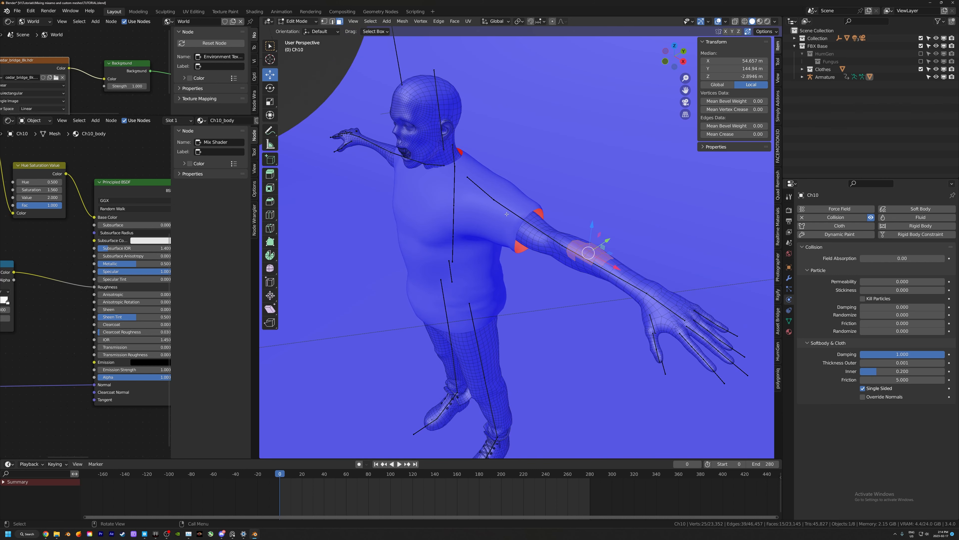
left_click(401, 24)
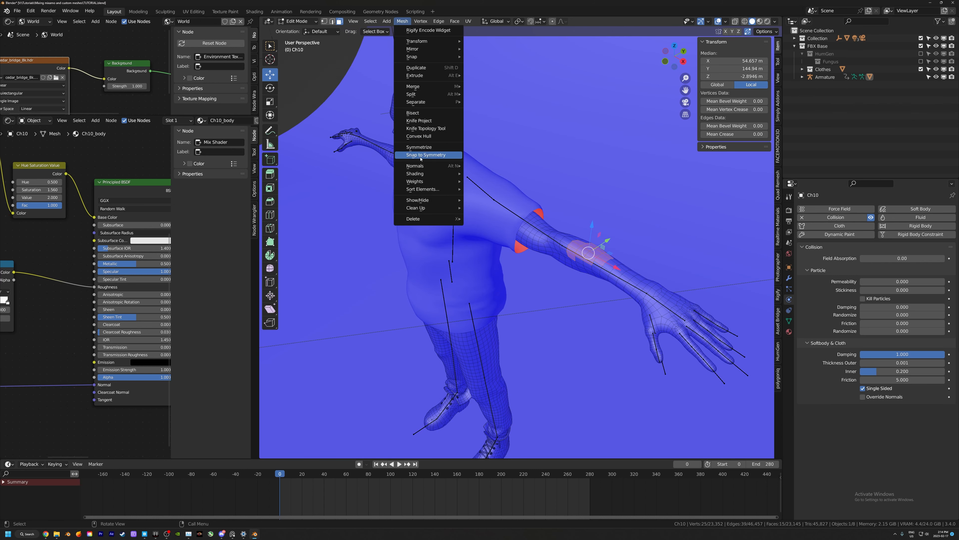
mouse_move(434, 166)
left_click(480, 166)
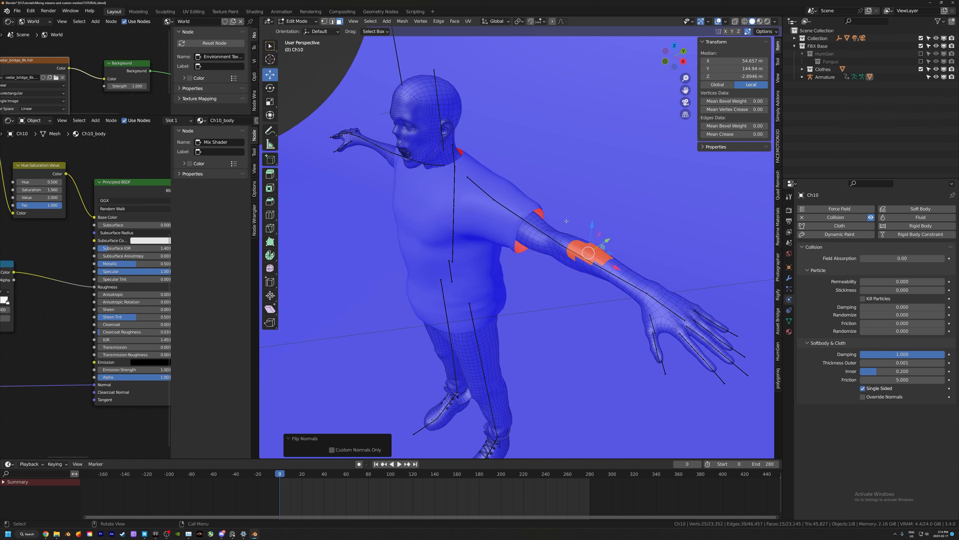
Undo the normals flip on the forearm faces and return to Object Mode
middle_click_drag(536, 201, 571, 219)
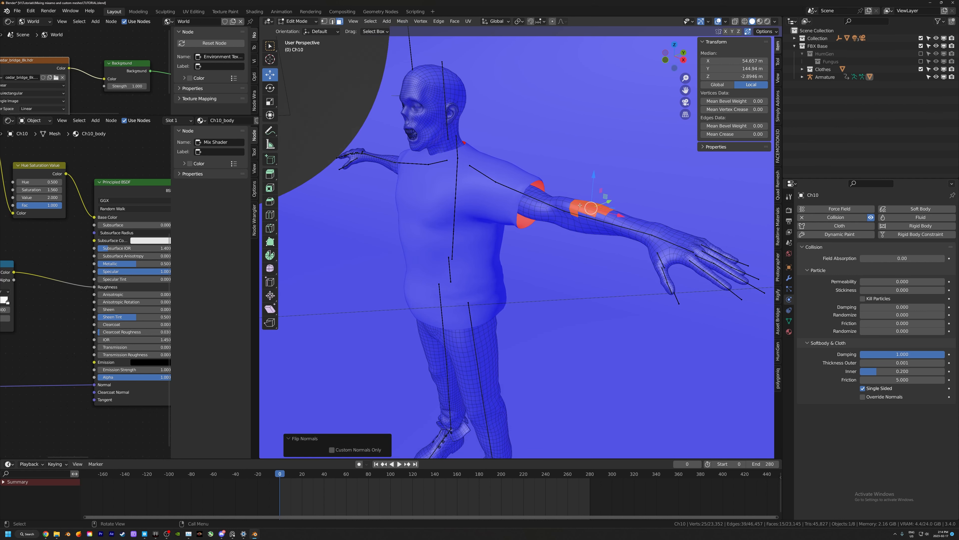
key("ctrl+z")
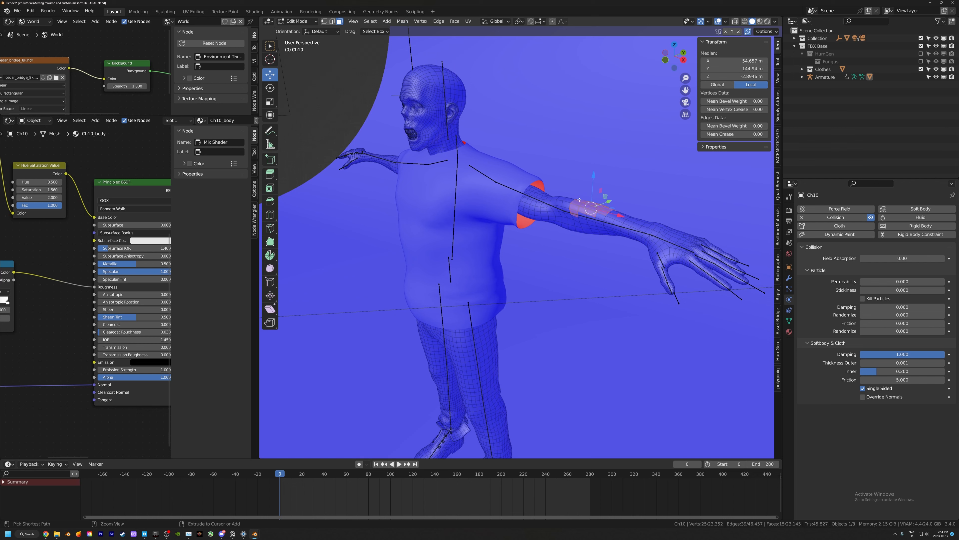
middle_click_drag(579, 199, 523, 149)
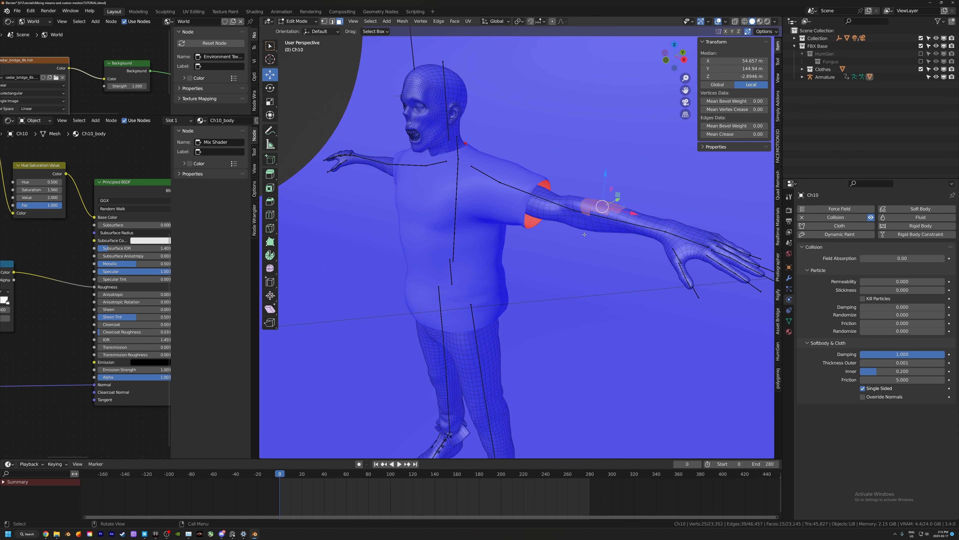
key("Tab")
Turn off the Face Orientation overlay
left_click(725, 22)
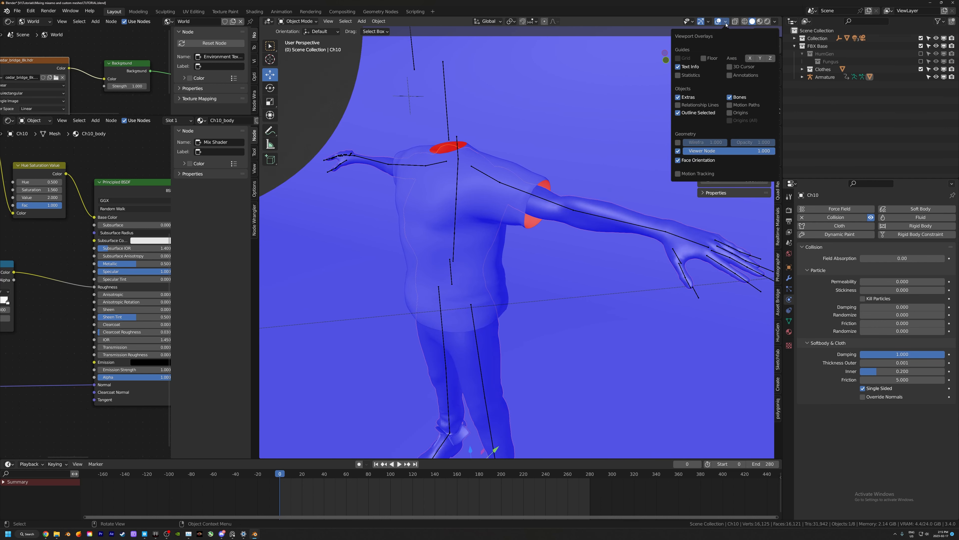
left_click(692, 160)
middle_click_drag(587, 189, 604, 177)
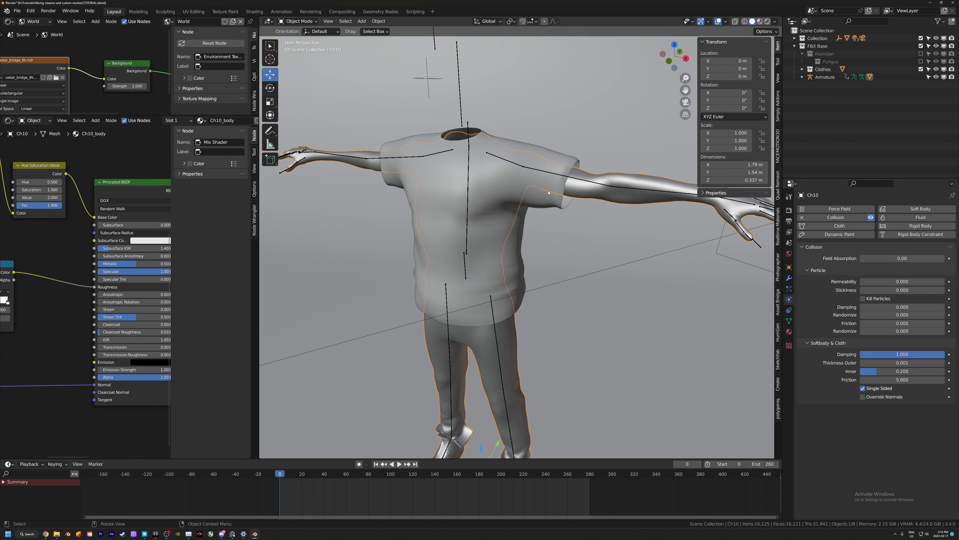
Select the T-shirt, switch to Sculpt Mode and choose the Grab brush
left_click(535, 185)
middle_click_drag(535, 186, 391, 133, "ctrl")
scroll(545, 206, "up", 1)
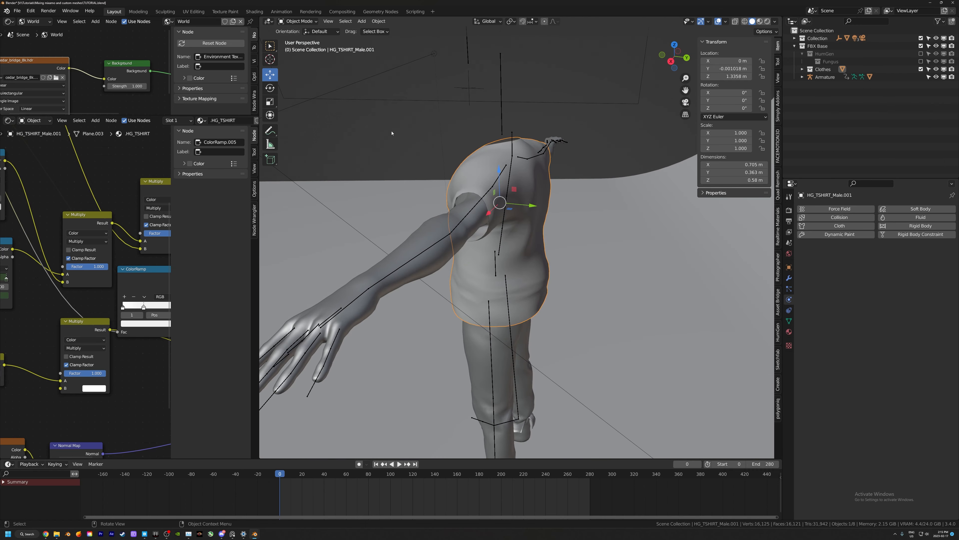
left_click(297, 22)
left_click(299, 46)
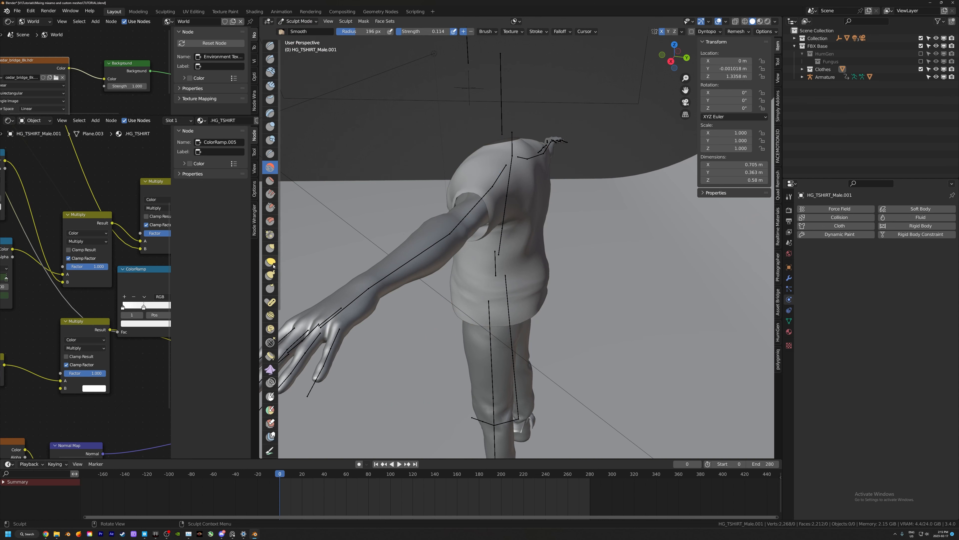
left_click(270, 248)
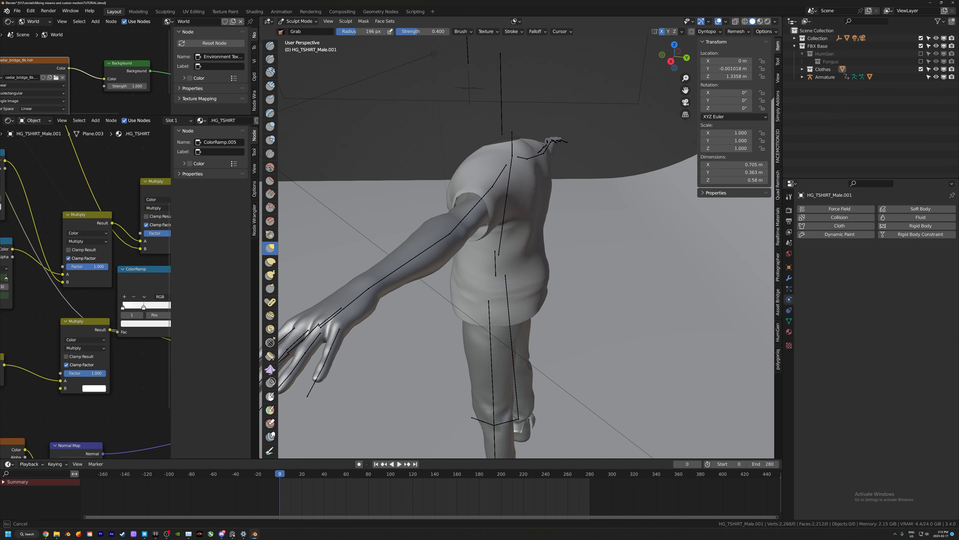
Try pulling the T-shirt's side and the area near its neckline with the Grab brush, and return to Object Mode
left_click_drag(536, 189, 529, 188)
mouse_move(540, 247)
left_mouse_down()
mouse_move(514, 235)
mouse_move(531, 238)
left_mouse_up()
mouse_move(538, 236)
middle_mouse_down()
mouse_move(497, 221)
mouse_move(521, 245)
middle_mouse_up()
left_click_drag(483, 183, 499, 207)
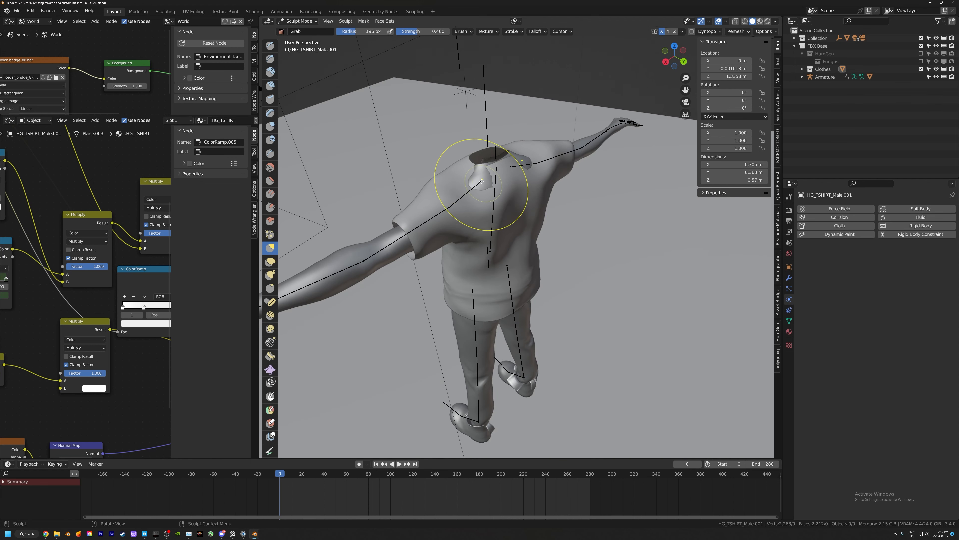
middle_click_drag(488, 188, 497, 186)
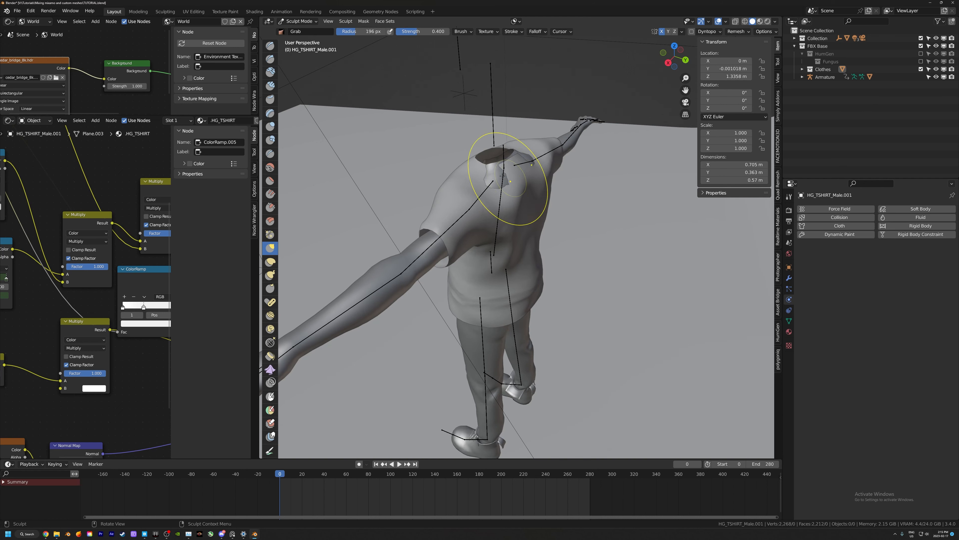
middle_click_drag(502, 174, 446, 178)
left_click(298, 21)
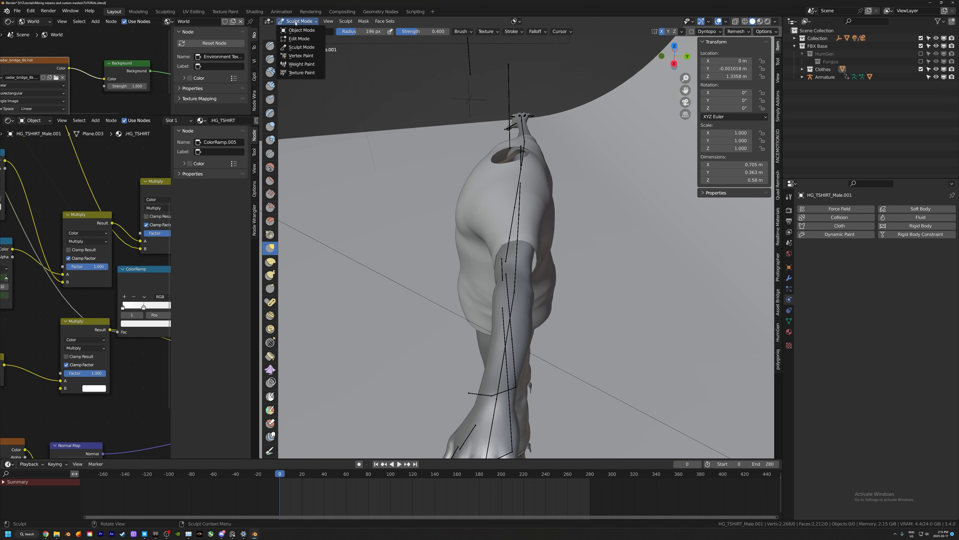
left_click(301, 30)
Add Cloth physics to the T-shirt and play the animation to simulate it on the moving body
middle_click_drag(472, 159, 543, 132)
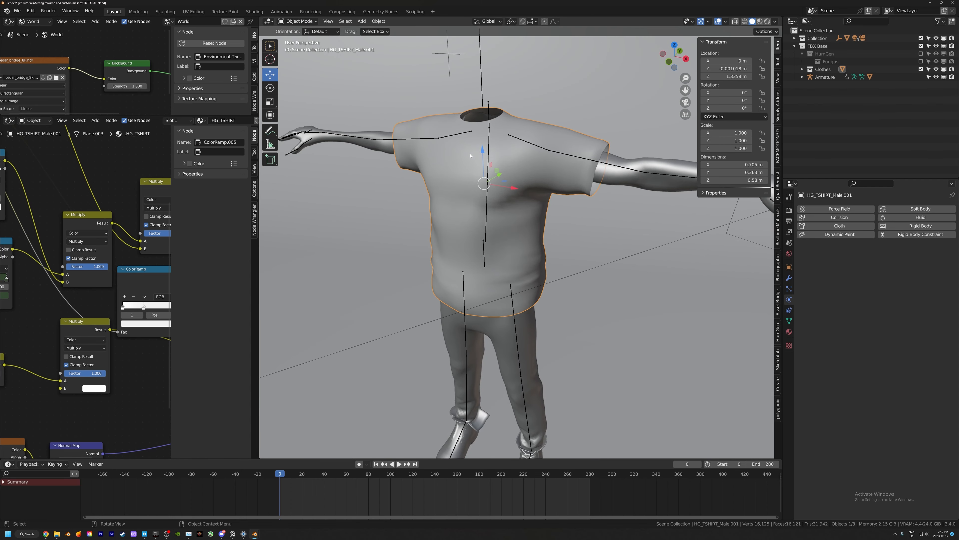
middle_click_drag(470, 156, 477, 152)
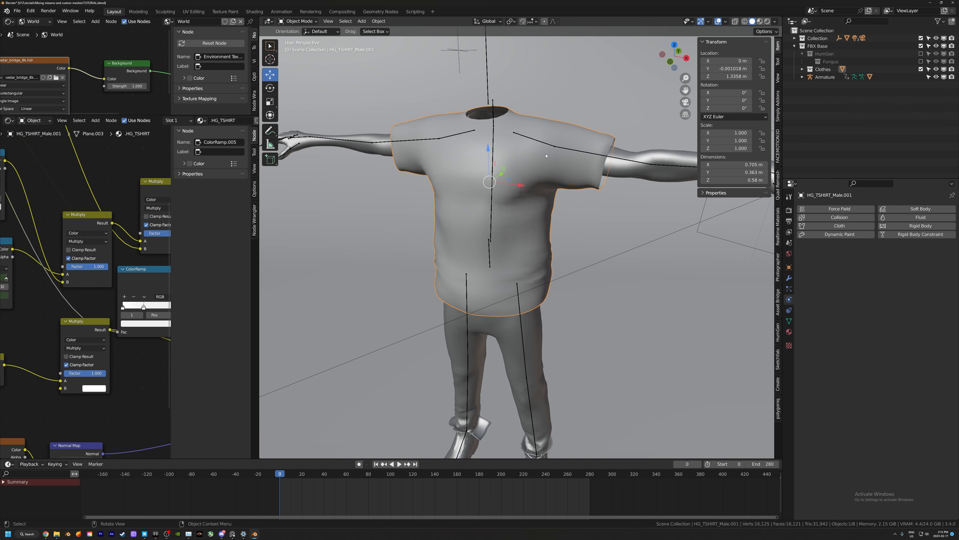
left_click(835, 226)
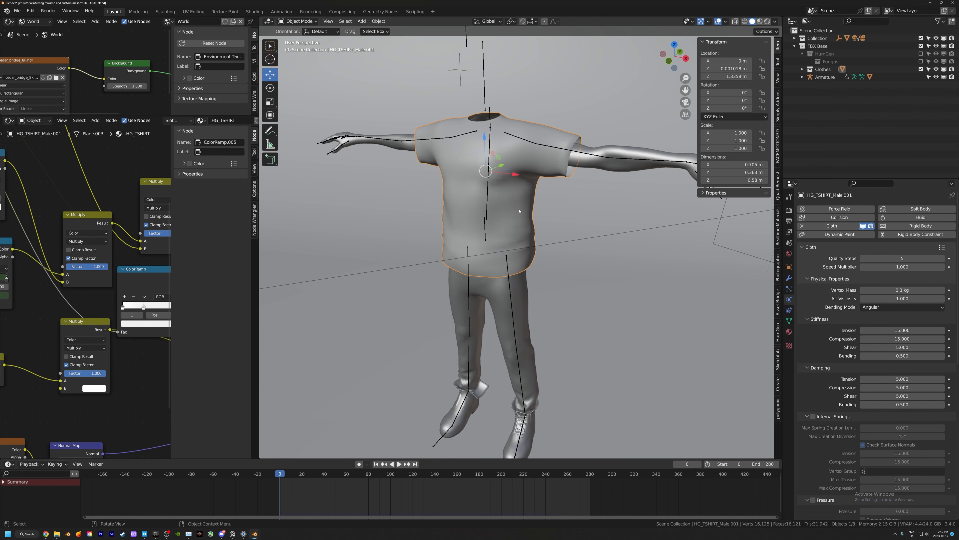
key("space")
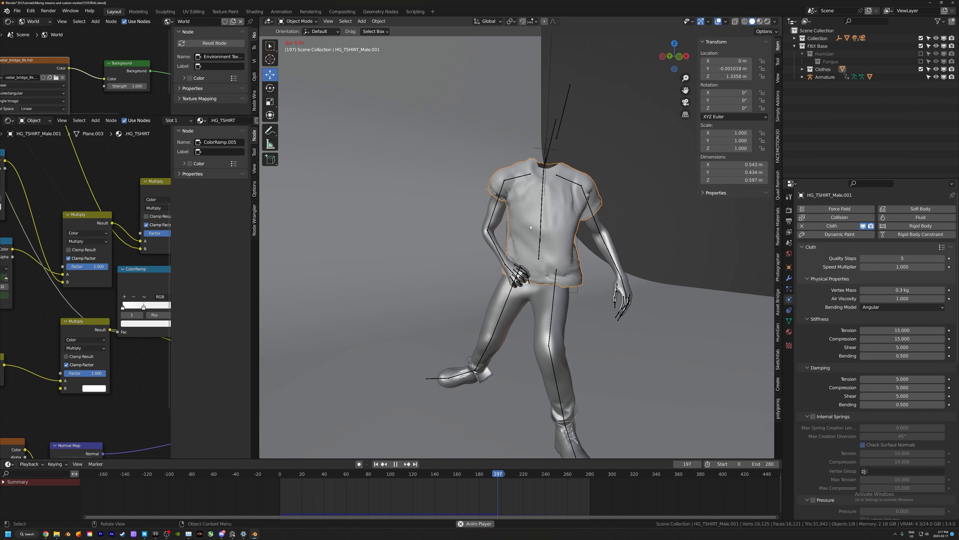
Examine the T-shirt simulation up close, scrubbing the timeline back to frame 121
mouse_move(530, 227)
middle_mouse_down()
mouse_move(470, 232)
mouse_move(547, 246)
mouse_move(539, 248)
mouse_move(546, 238)
middle_mouse_up()
scroll(470, 232, "down", 6)
key("KP_Decimal")
scroll(543, 242, "down", 4)
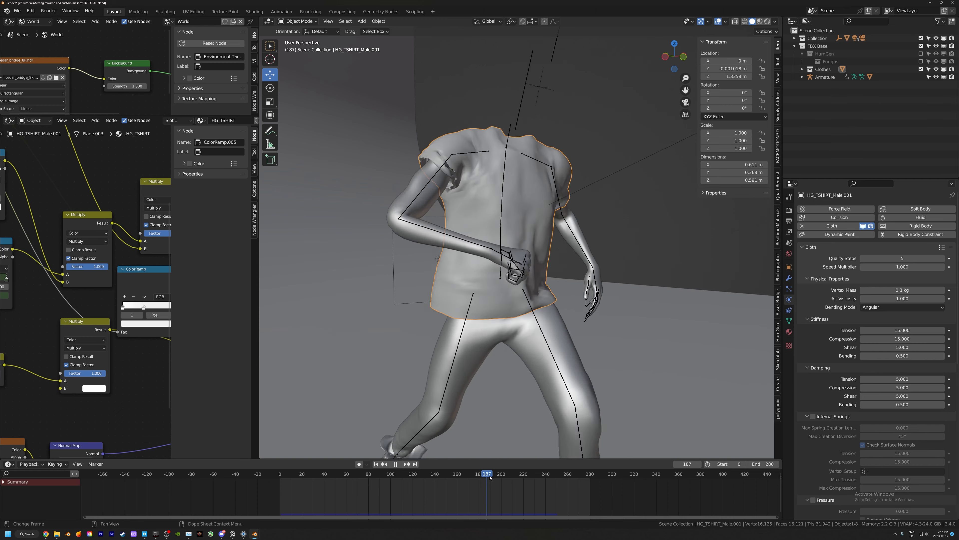
left_click(564, 485)
left_click_drag(565, 485, 414, 498)
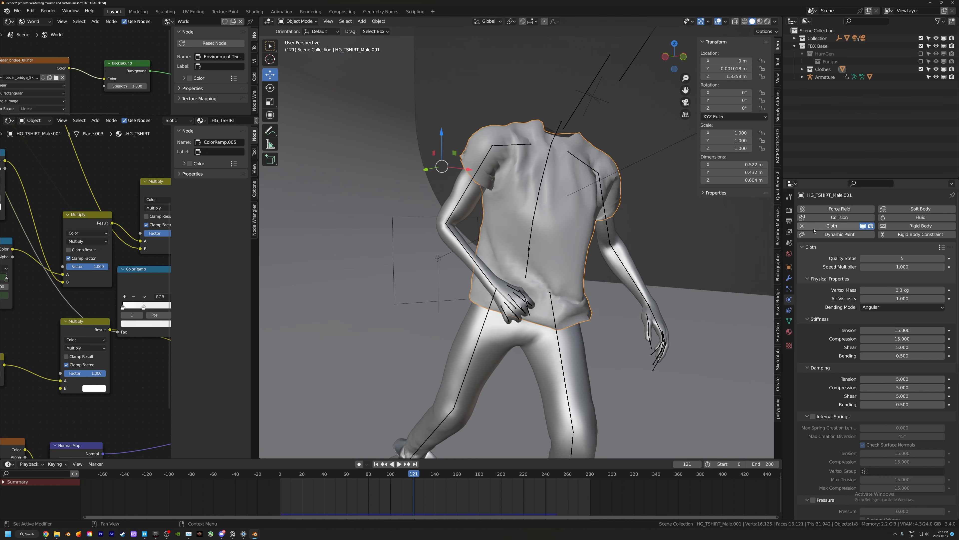
Set the end frame of the T-shirt's cloth simulation cache to 282
scroll(820, 302, "down", 10)
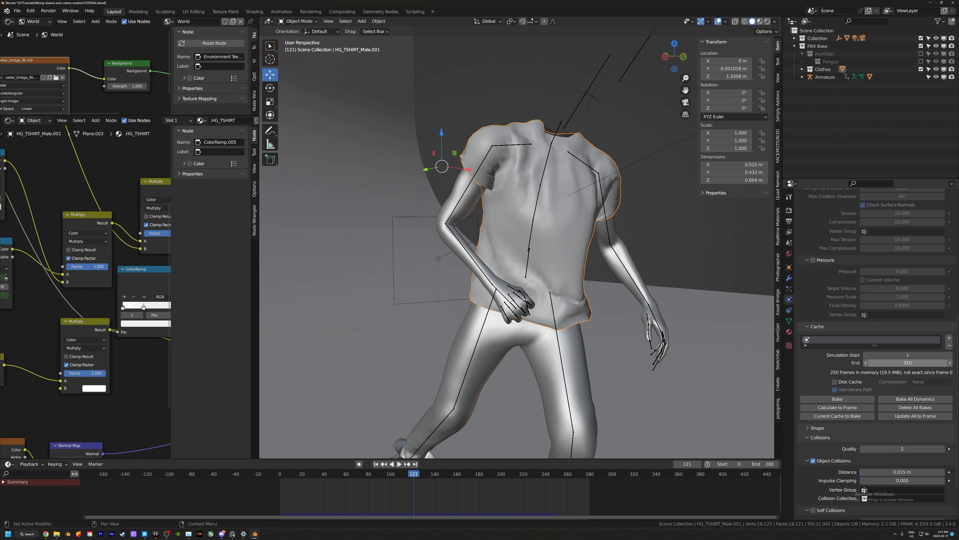
left_click(909, 362)
type("282")
key("Return")
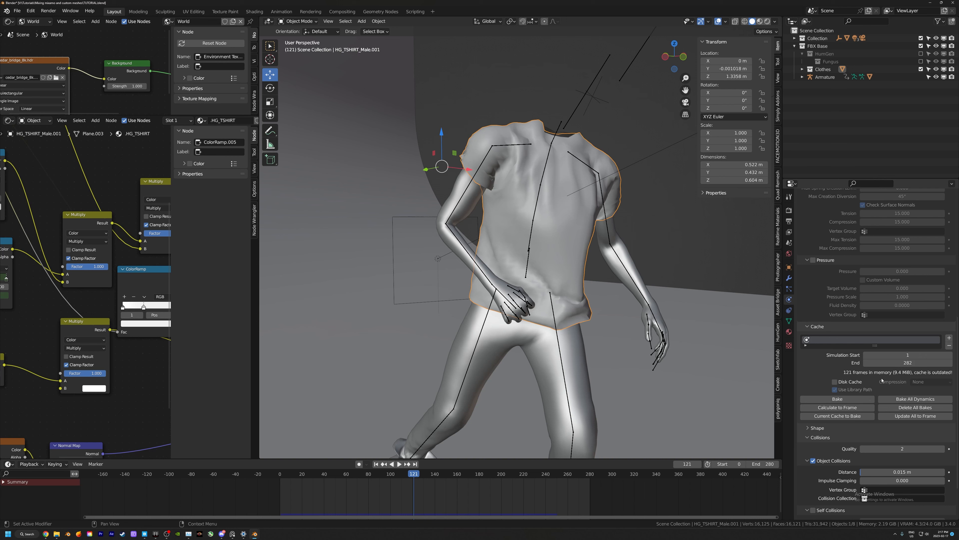
Play the animation from the current frame and scrub back to frame 114 to check the shirt simulation
key("space")
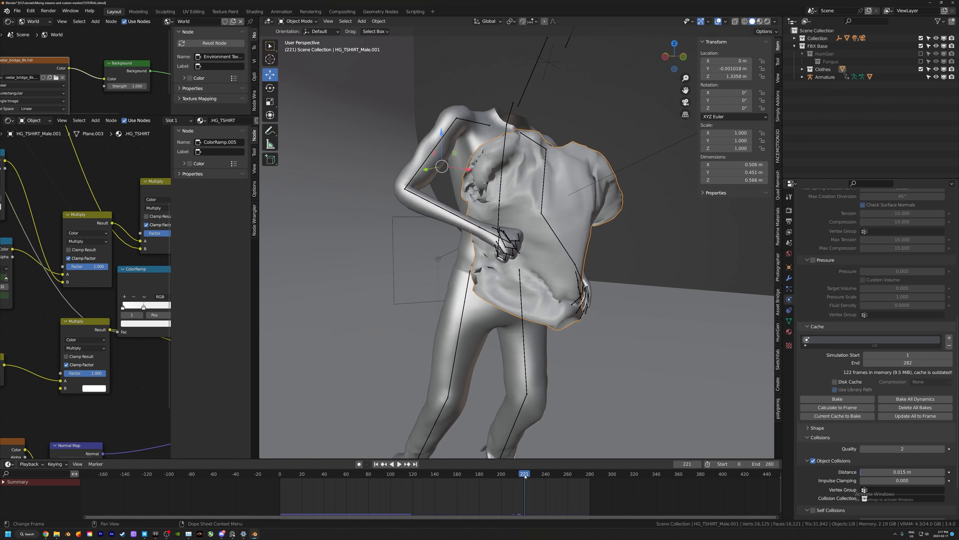
key("space")
left_click_drag(545, 476, 475, 484)
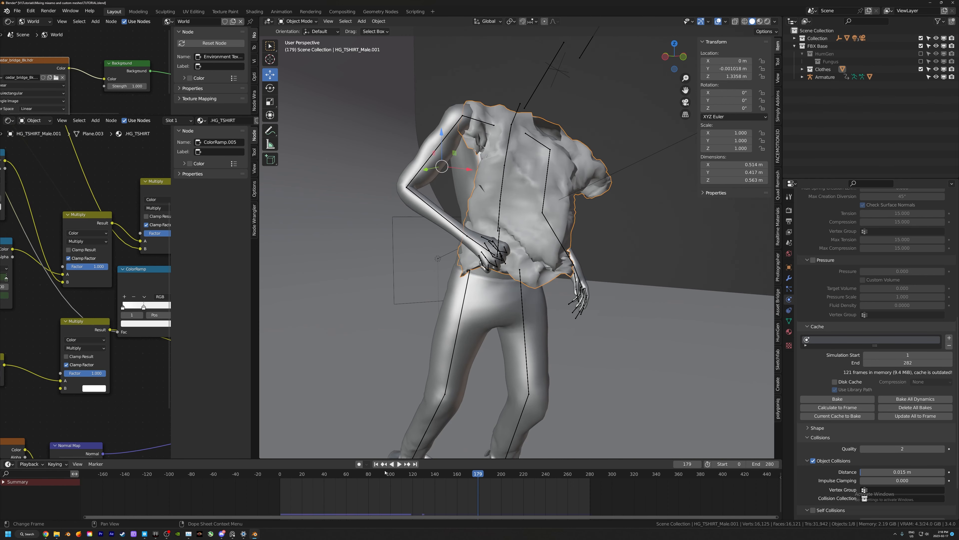
mouse_move(398, 490)
left_mouse_down()
mouse_move(359, 482)
mouse_move(406, 482)
left_mouse_up()
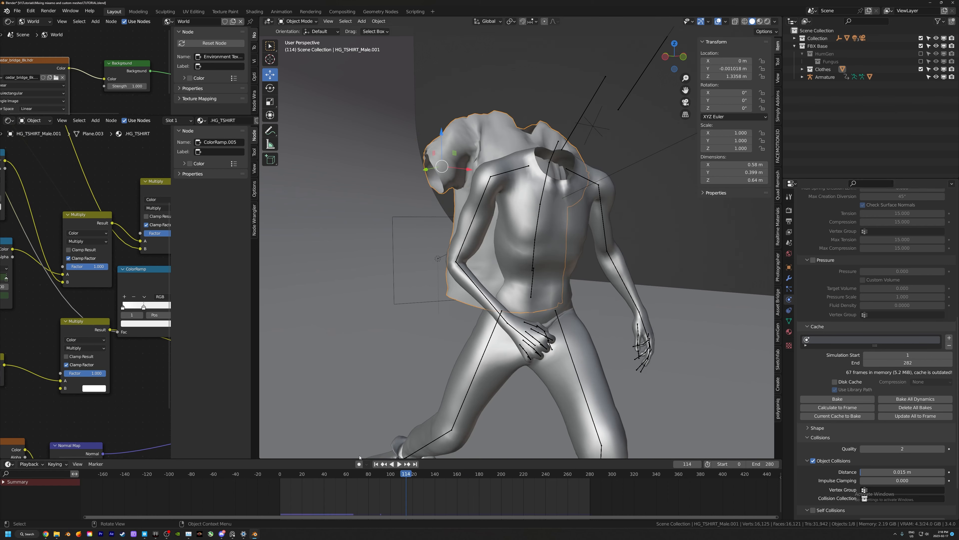
Return to the start of the timeline and re-simulate the shirt up to frame 85
key("space")
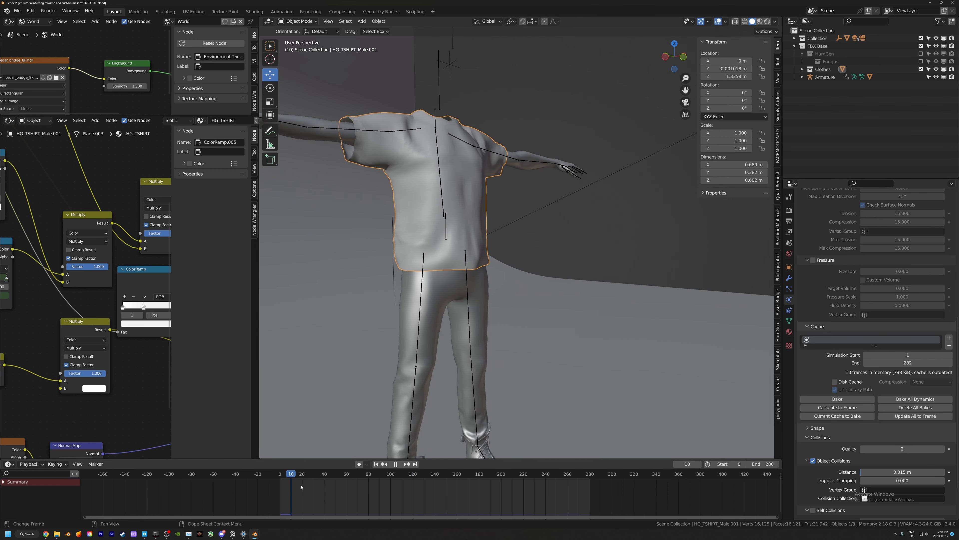
left_click_drag(373, 492, 278, 483)
key("space")
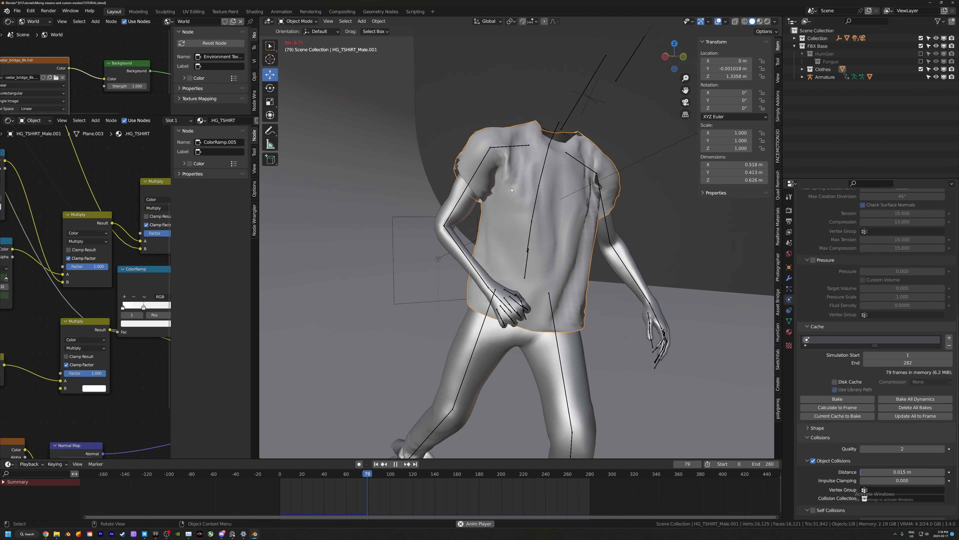
key("space")
Enable the T-shirt's Self Collisions with friction 16, distance 0.001 m and impulse clamping 100
scroll(840, 370, "down", 3)
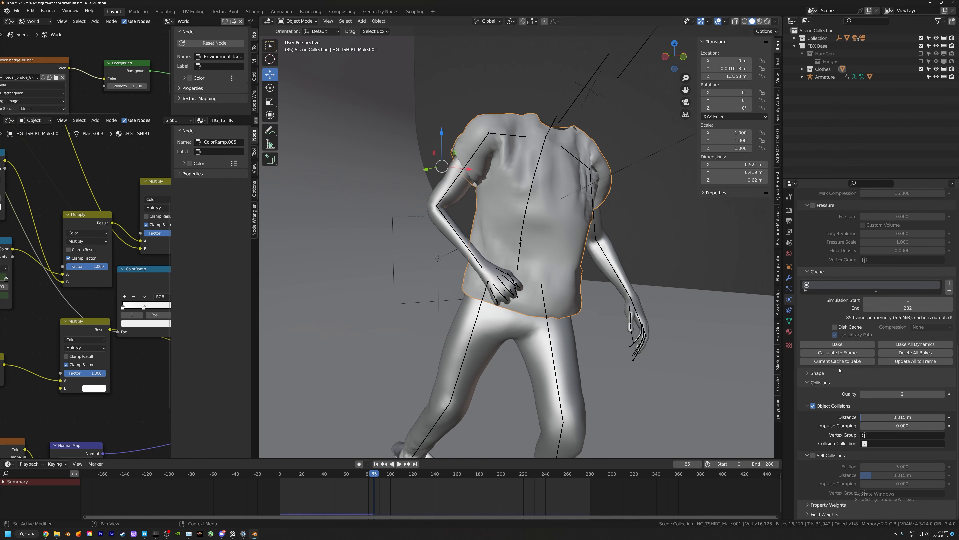
left_click(813, 455)
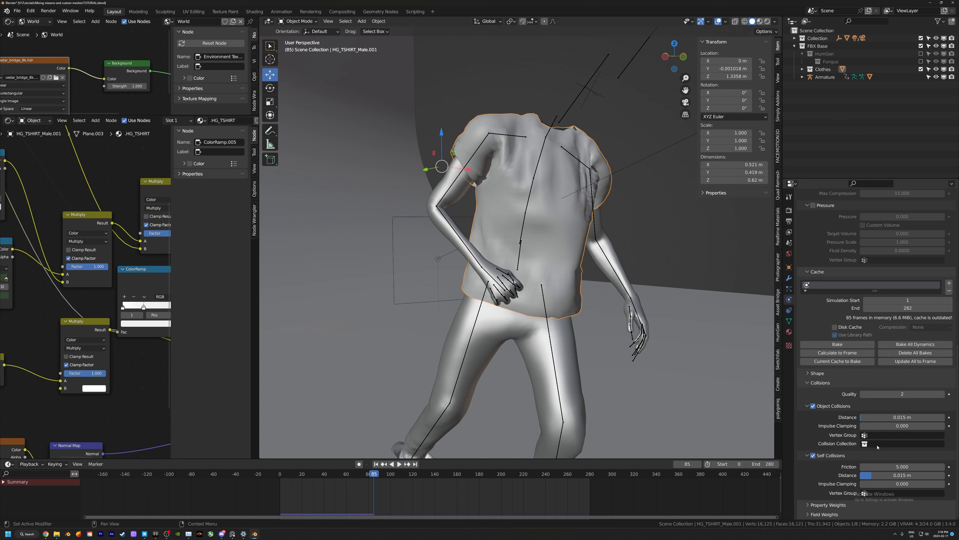
left_click(894, 463)
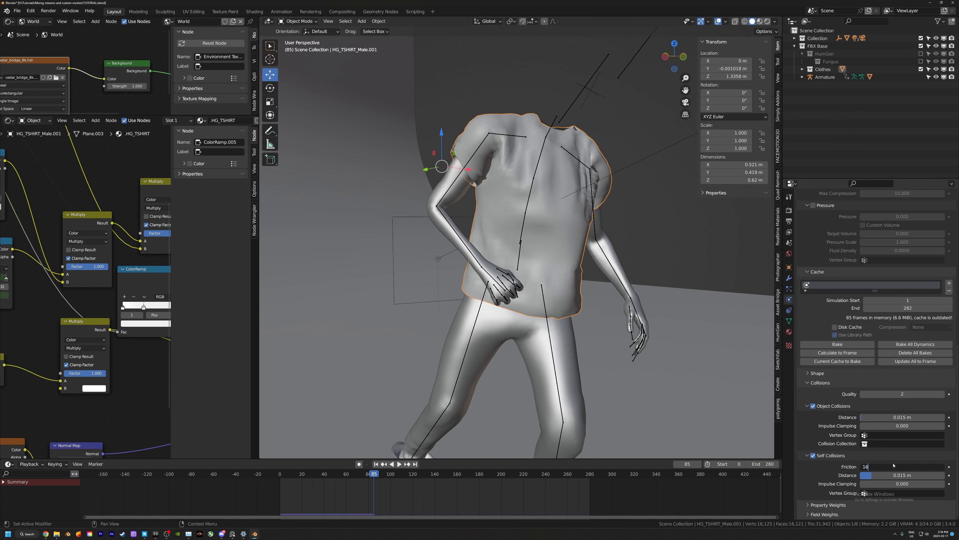
key("Return")
double_click(884, 475)
type("0.001")
key("Return")
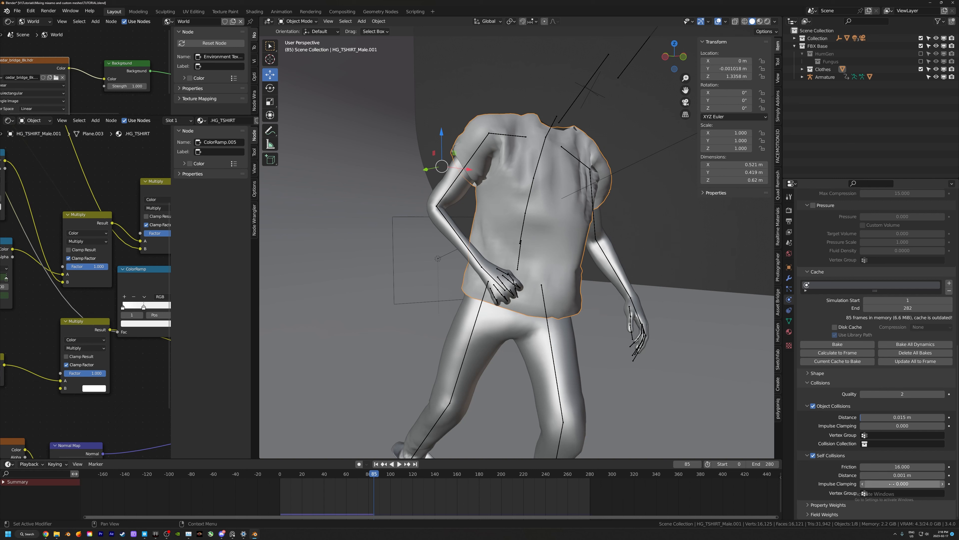
left_click(879, 483)
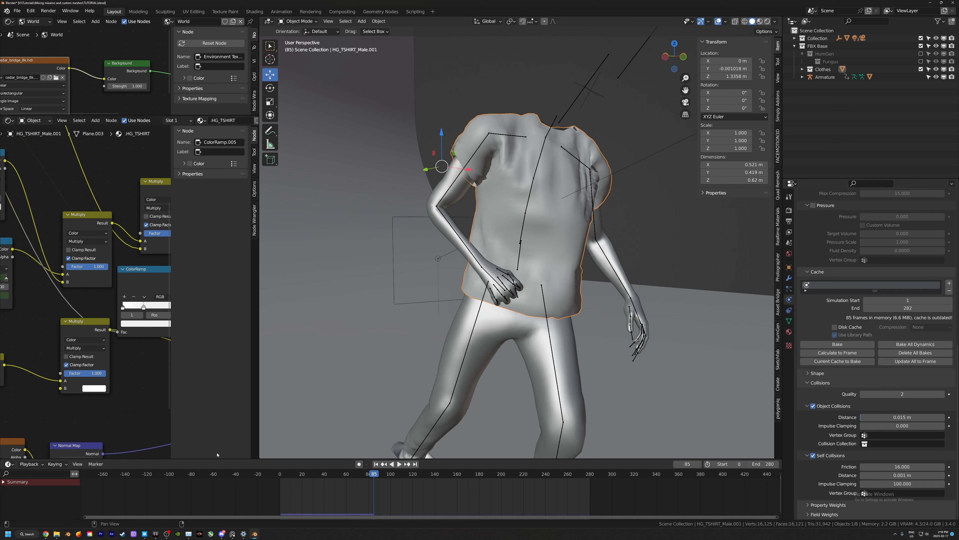
Replay the cloth simulation from frame 0 and inspect the shirt from the front
left_click(280, 475)
middle_click_drag(492, 261, 553, 316)
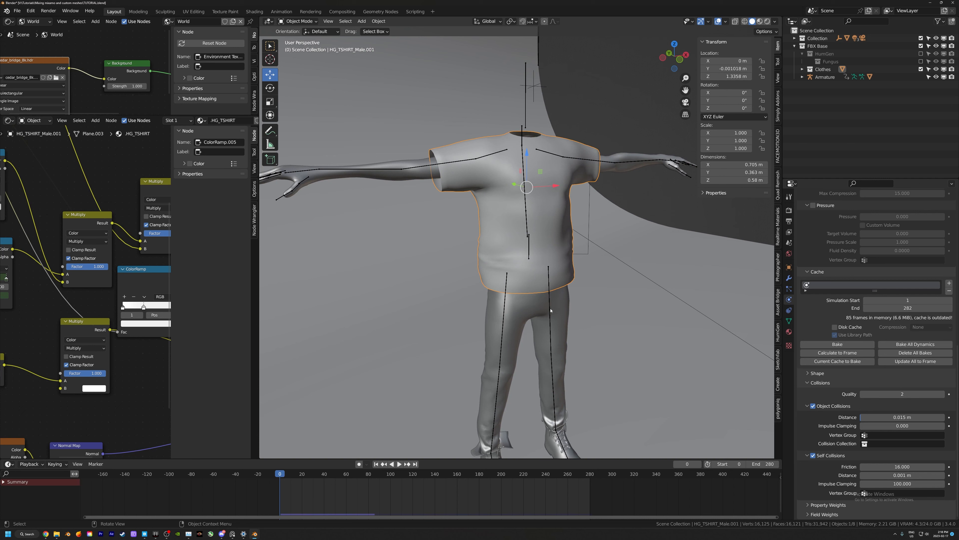
key("space")
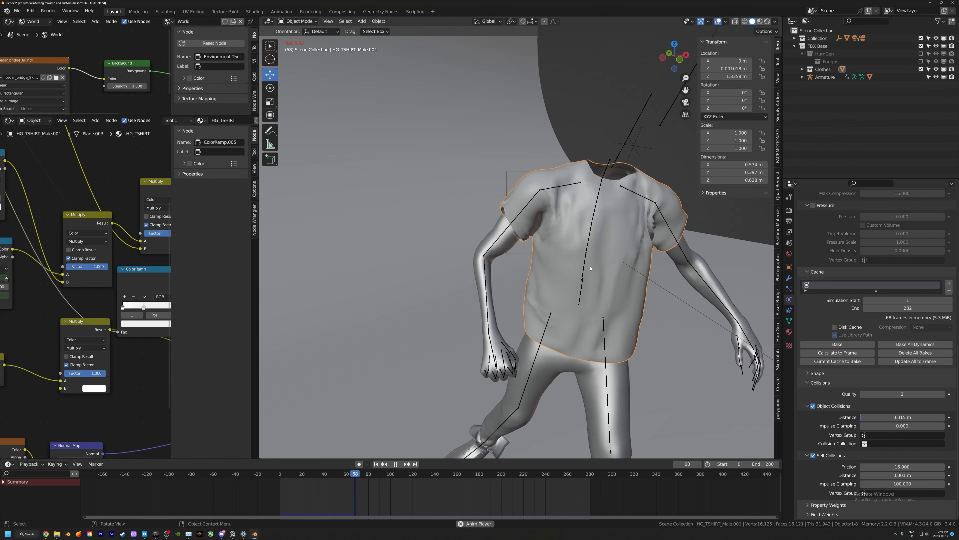
middle_click_drag(590, 268, 580, 224)
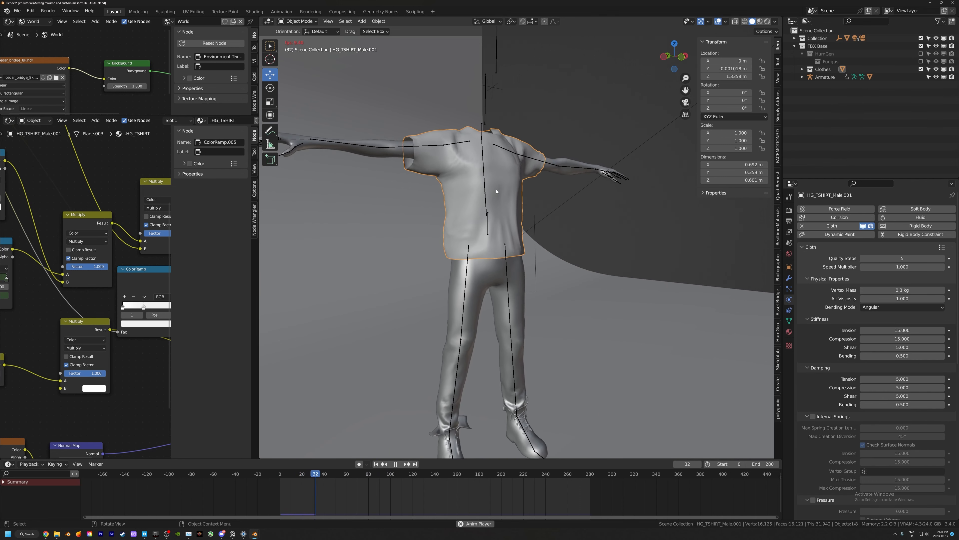
Stop playback at frame 41 and advance frame by frame to 45 to check the cloth's movement
key("space")
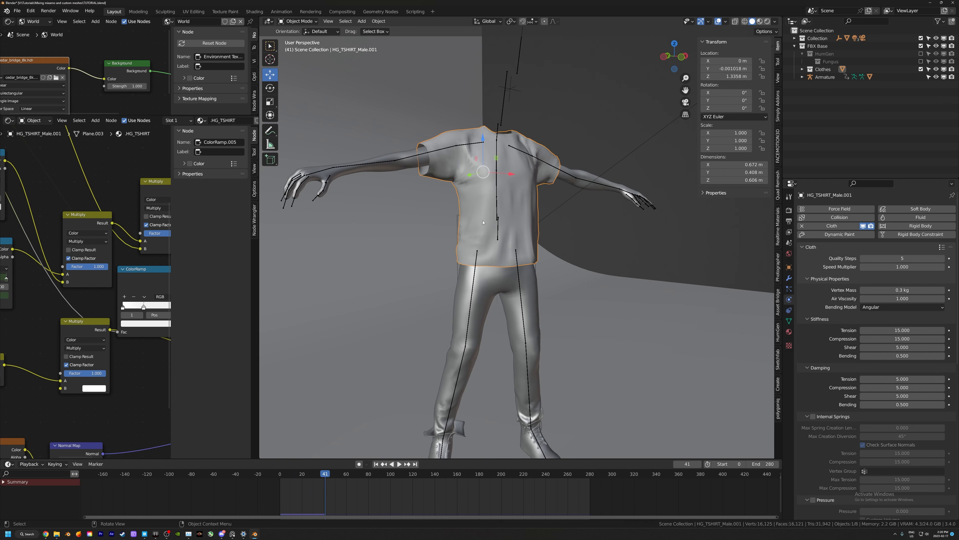
key("Right")
key("Right")
key("Right")
key("Right")
scroll(855, 305, "down", 1)
scroll(849, 287, "up", 1)
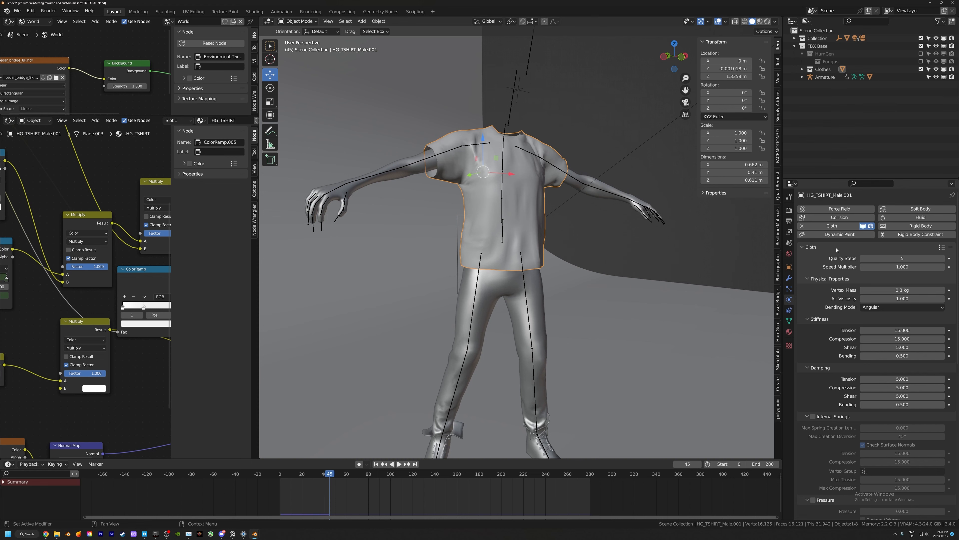
Try the Leather cloth preset on the T-shirt and simulate it from the first frame
left_click(942, 247)
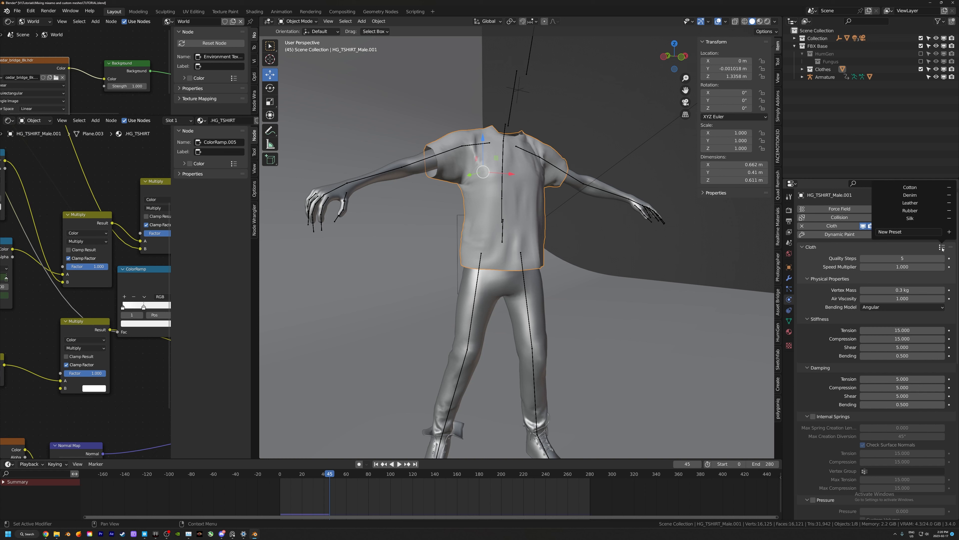
left_click(914, 203)
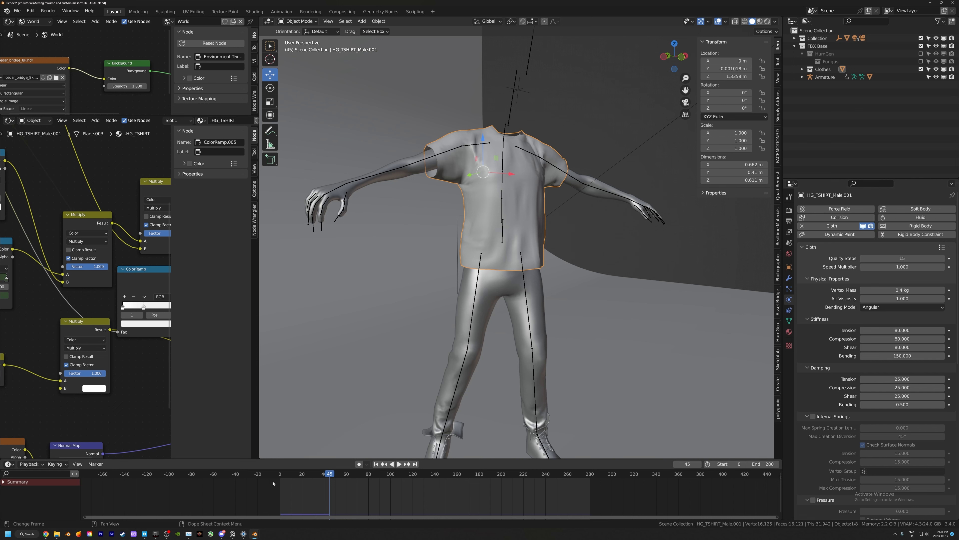
key("shift+Left")
key("space")
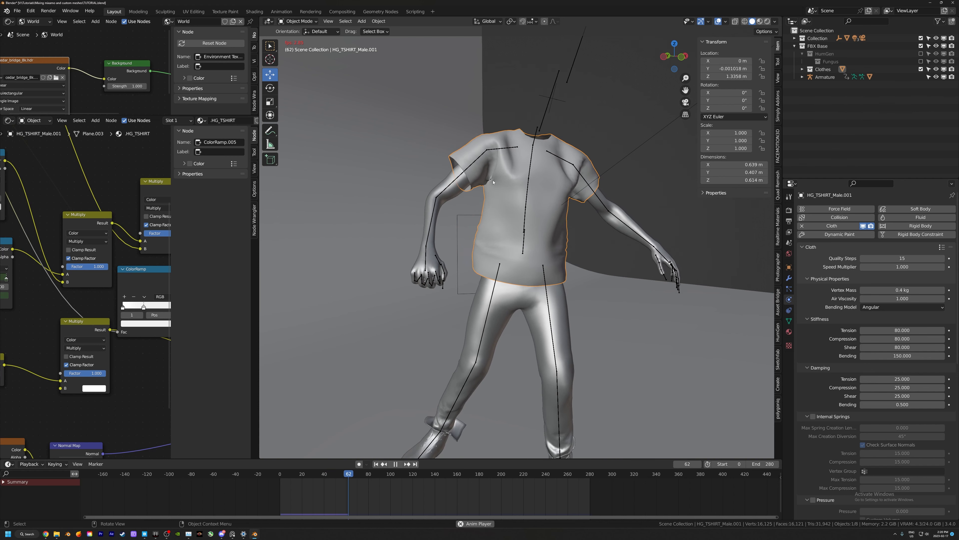
key("space")
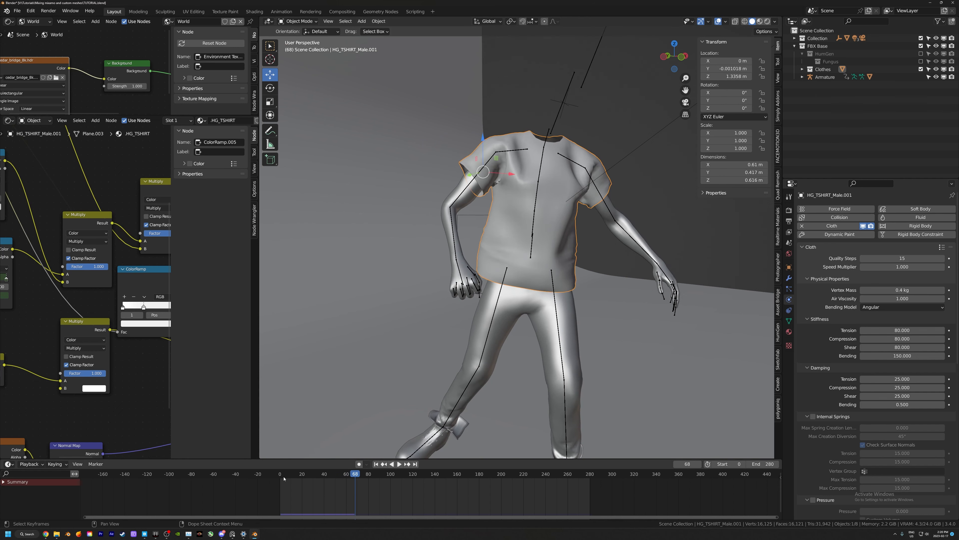
Apply the Cotton cloth preset to the T-shirt and simulate it from the first frame to frame 44
key("shift+Left")
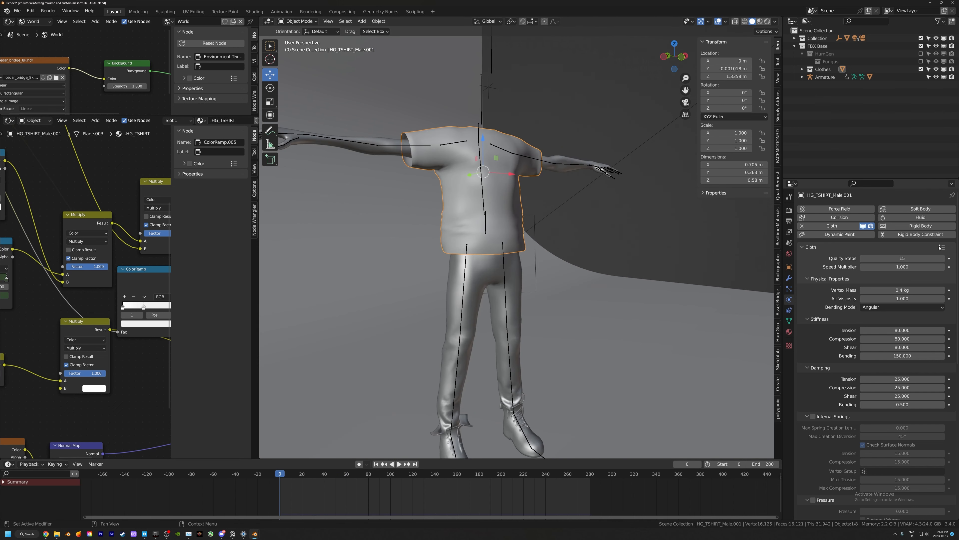
left_click(942, 247)
left_click(910, 187)
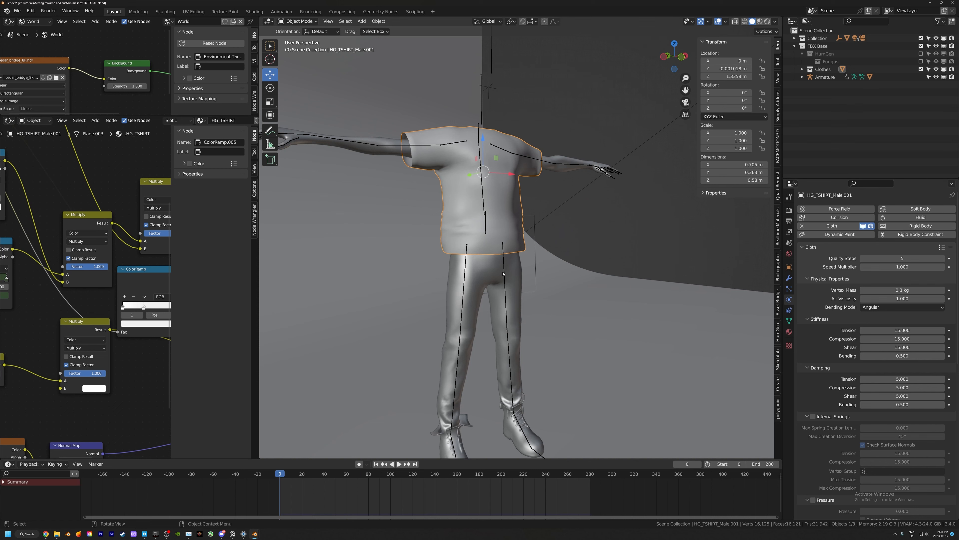
key("space")
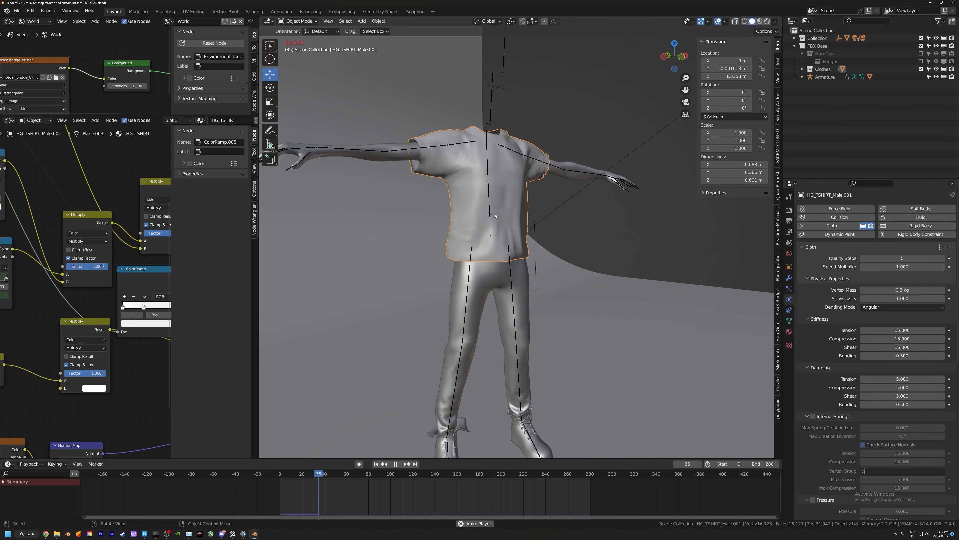
key("space")
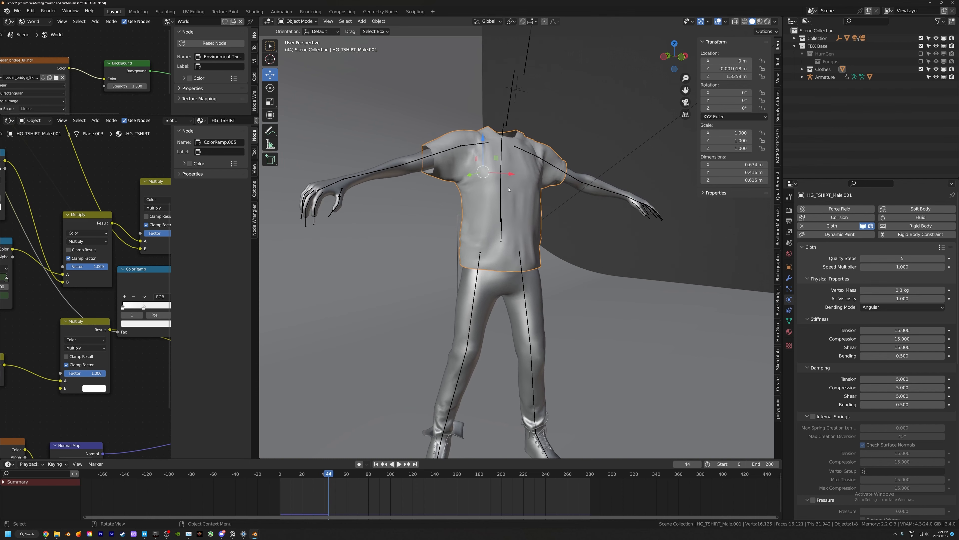
Inspect the T-shirt's mesh from several sides in Edit Mode and return to Object Mode
key("Tab")
middle_click_drag(509, 189, 569, 191)
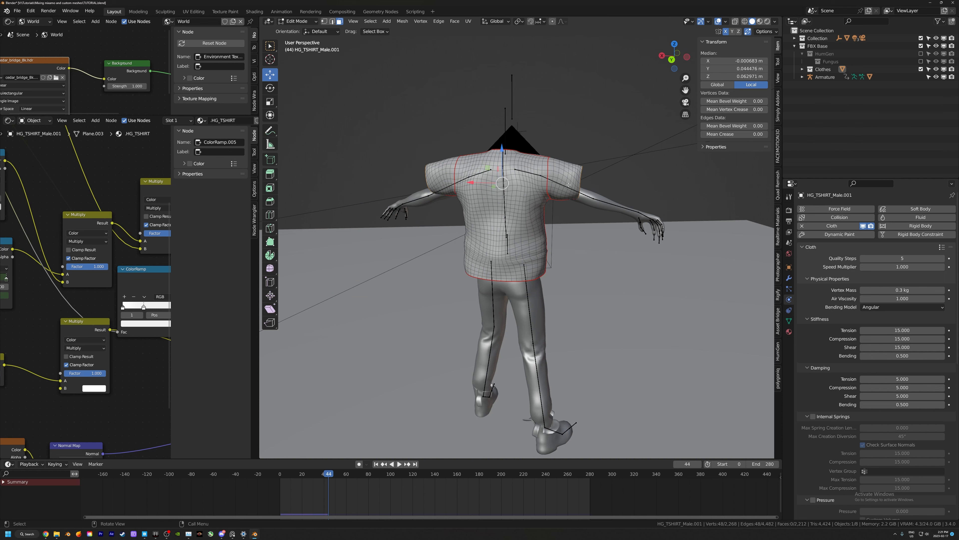
middle_click_drag(568, 183, 563, 217)
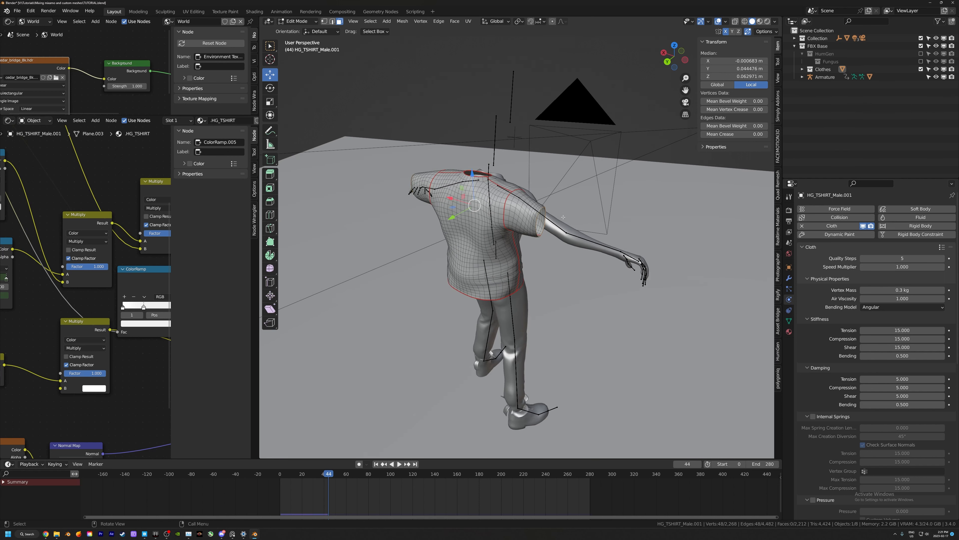
middle_click_drag(607, 241, 451, 204)
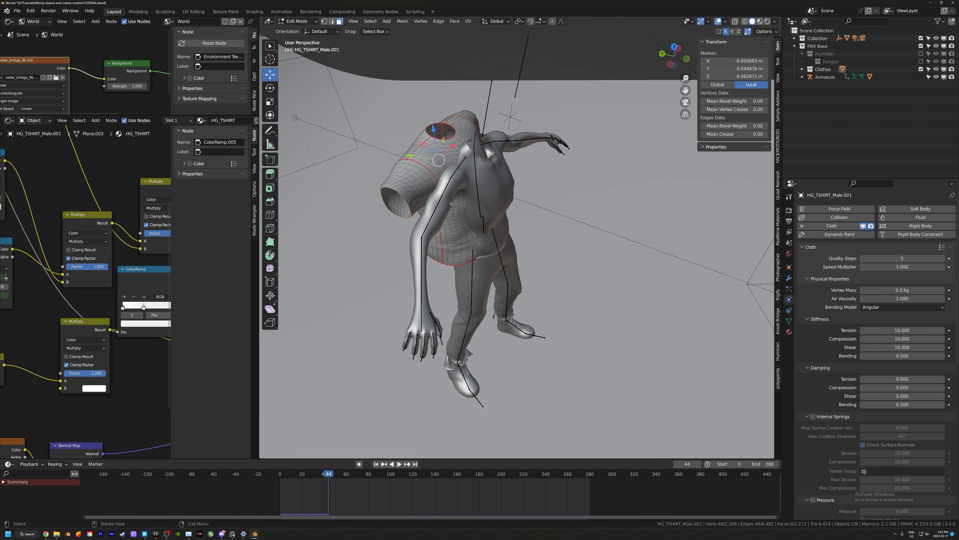
key("Tab")
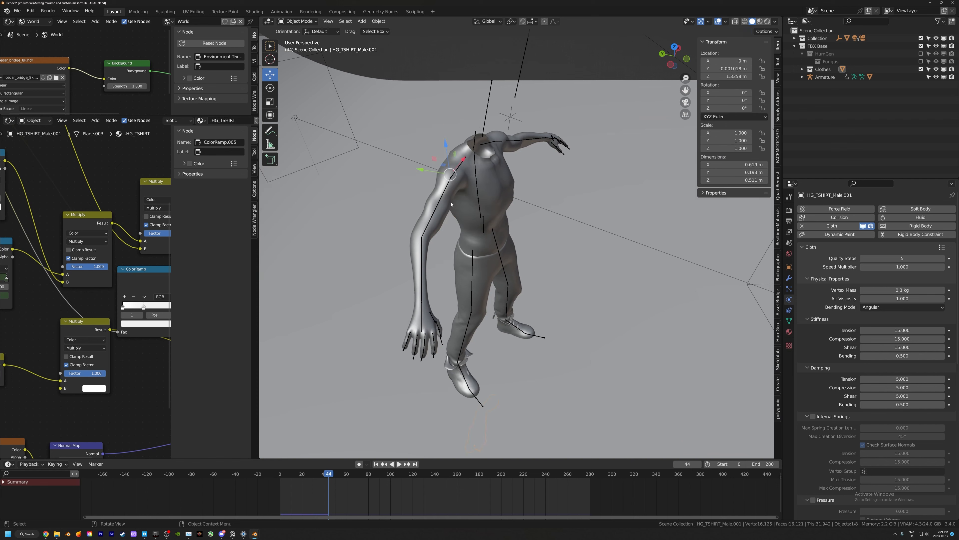
Rewind to frame 0 and play the Cotton simulation up to frame 92
left_click(279, 476)
middle_click_drag(451, 176, 538, 208)
key("space")
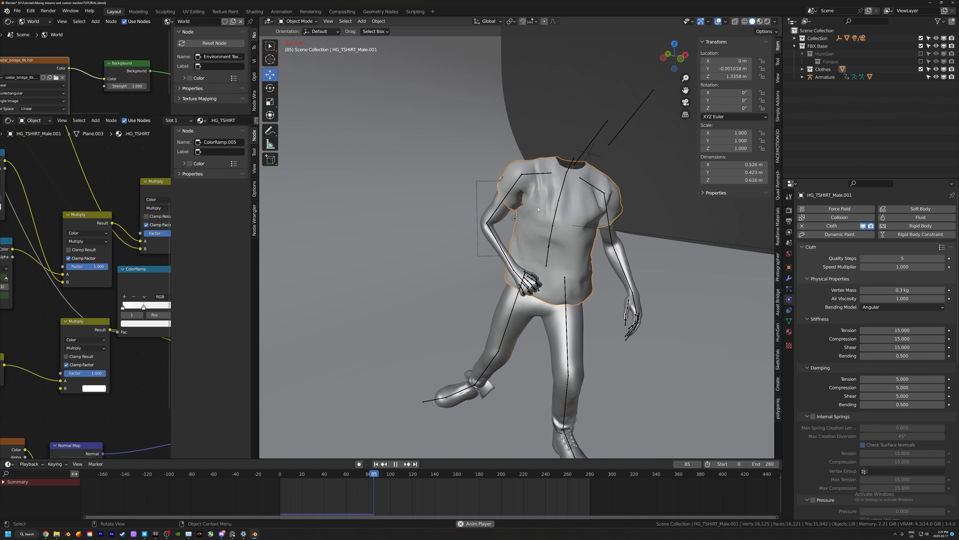
key("space")
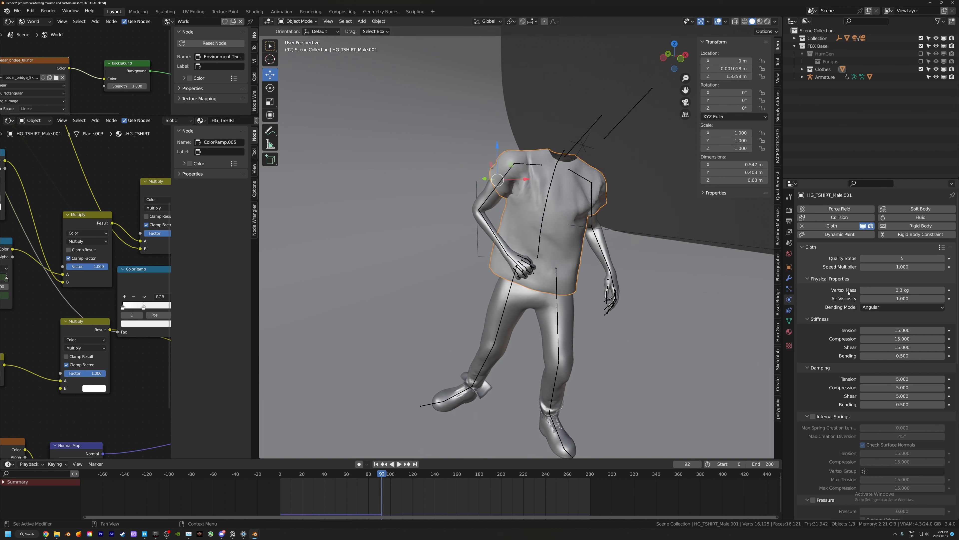
Set the cloth's vertex mass to 0.1 kg and replay the simulation from the first frame
left_click(902, 290)
type(".1")
key("Return")
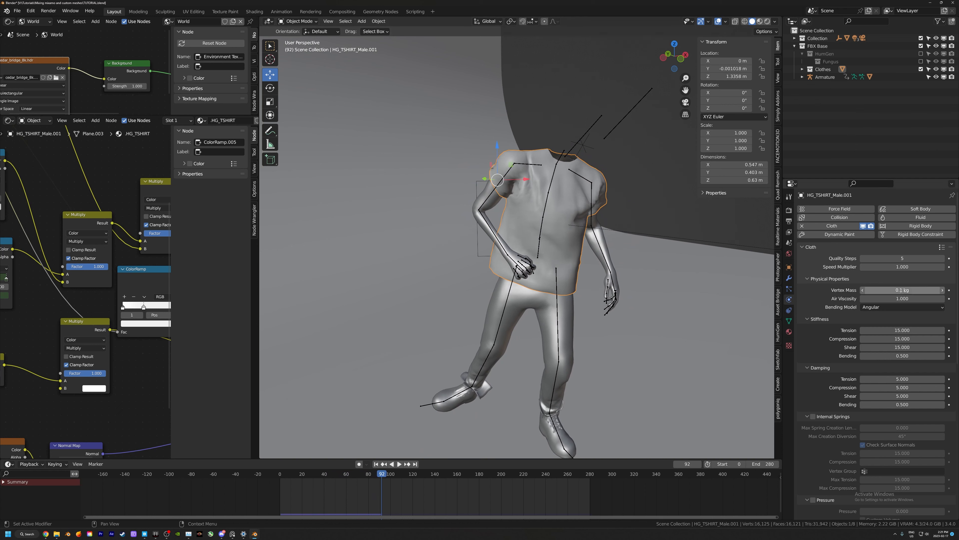
key("shift+Left")
key("space")
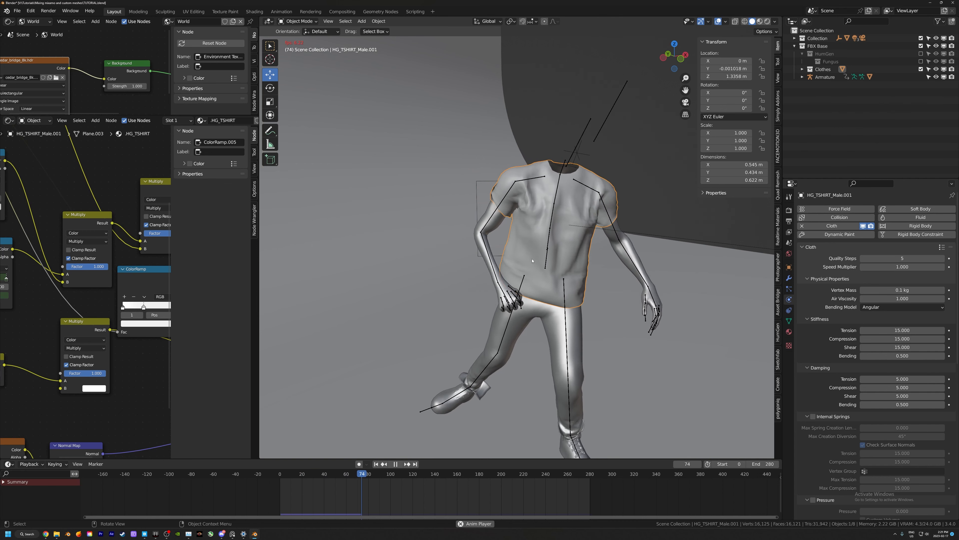
Stop the playback at frame 0, set the cloth's bending stiffness to 0.2, and replay the simulation
middle_click_drag(499, 255, 523, 259)
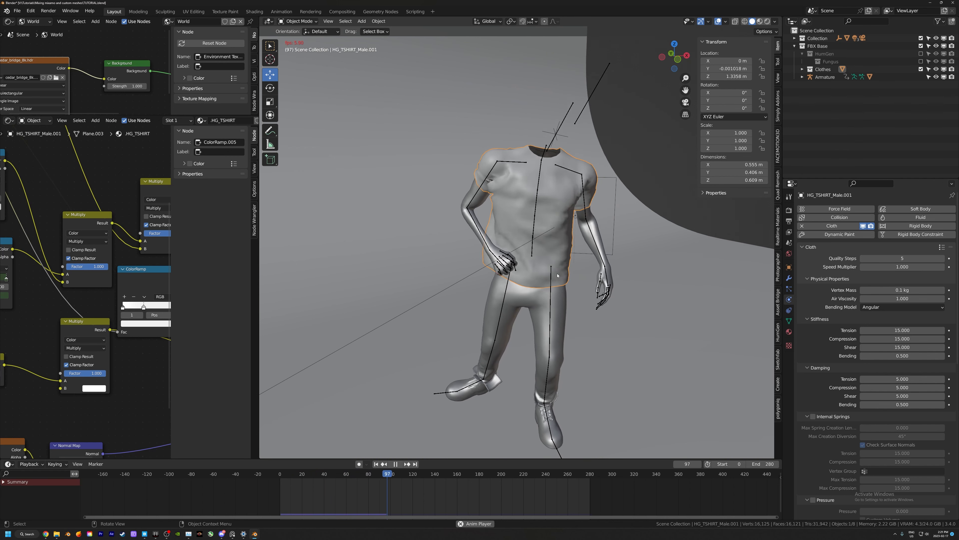
key("Escape")
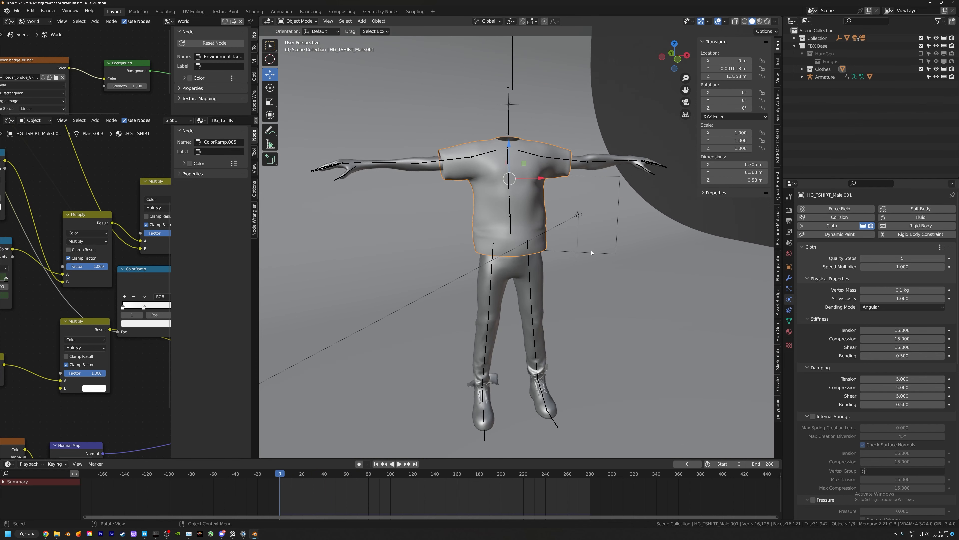
left_click(893, 355)
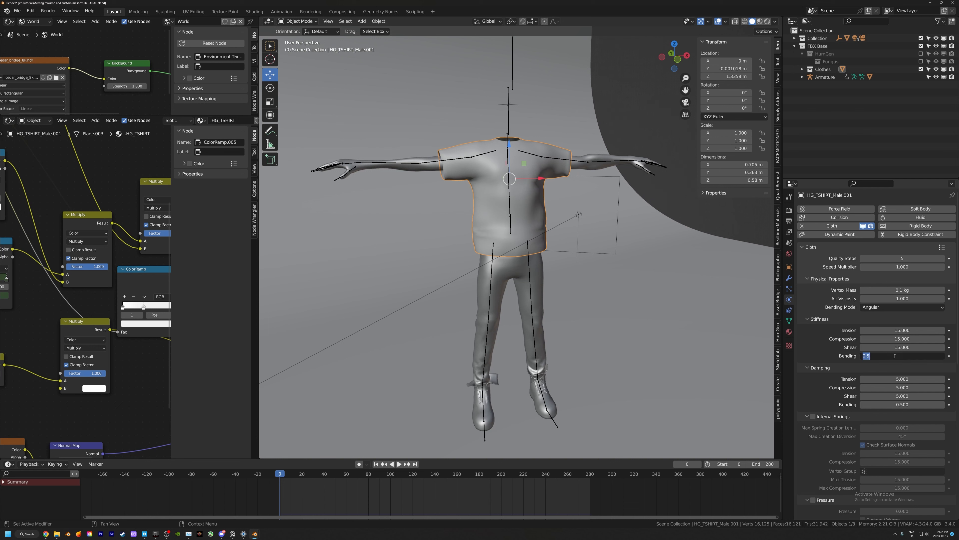
type(".2")
key("Return")
key("space")
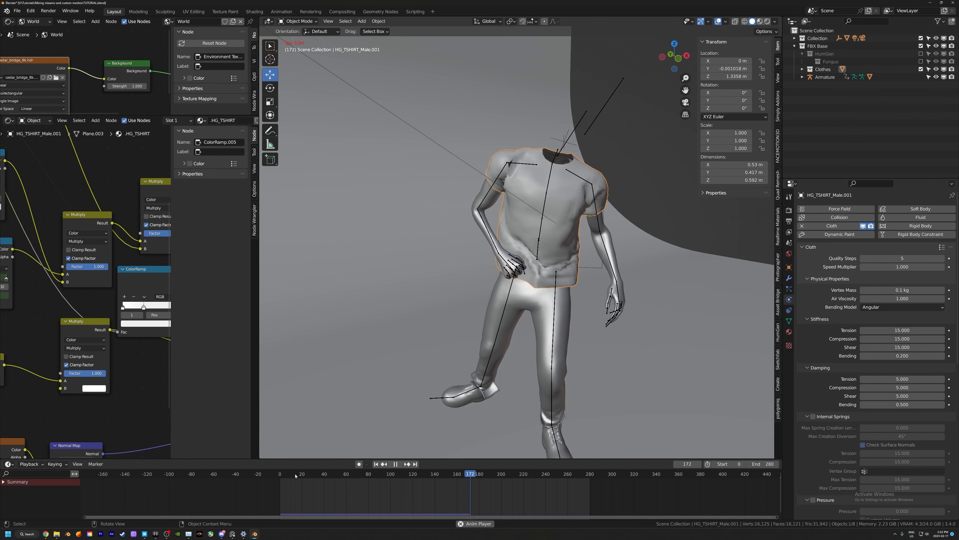
Rewind to frame 0 and set the cloth's quality steps to 10 and its collision quality to 8
left_click(281, 474)
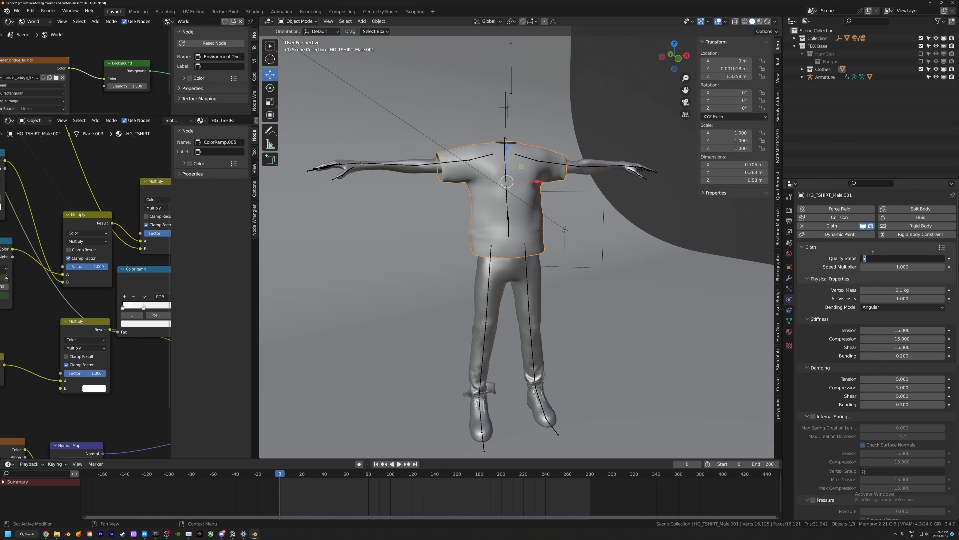
key("Return")
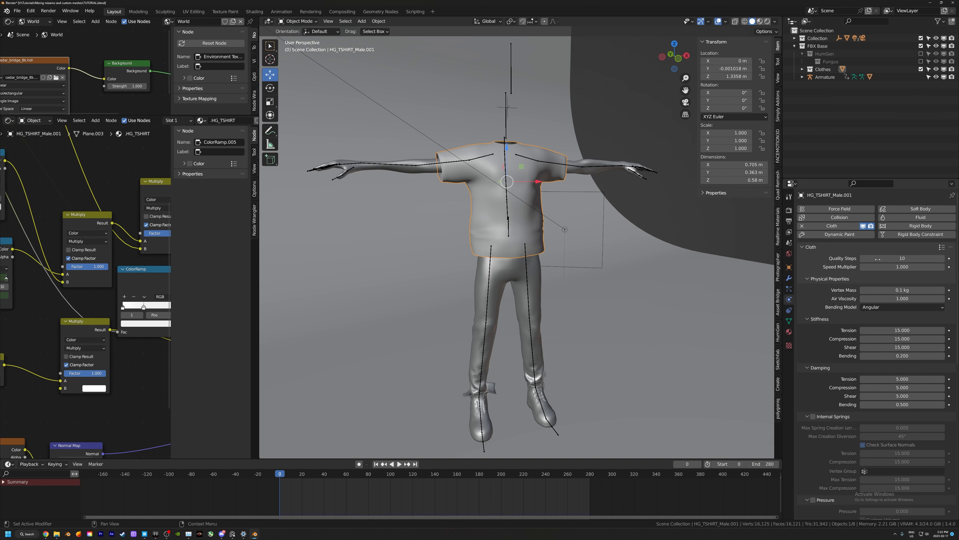
scroll(822, 387, "down", 10)
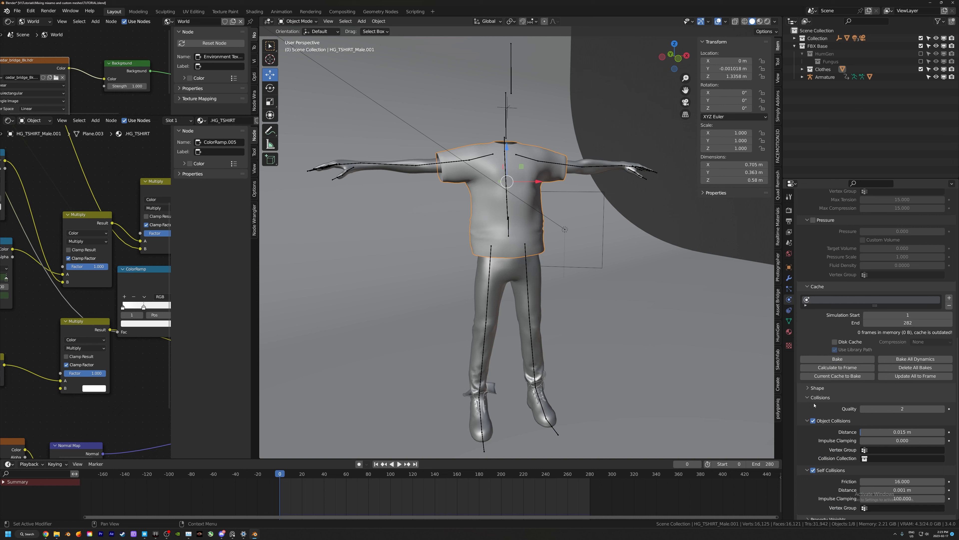
left_click(899, 409)
type("8")
key("Return")
scroll(825, 391, "down", 1)
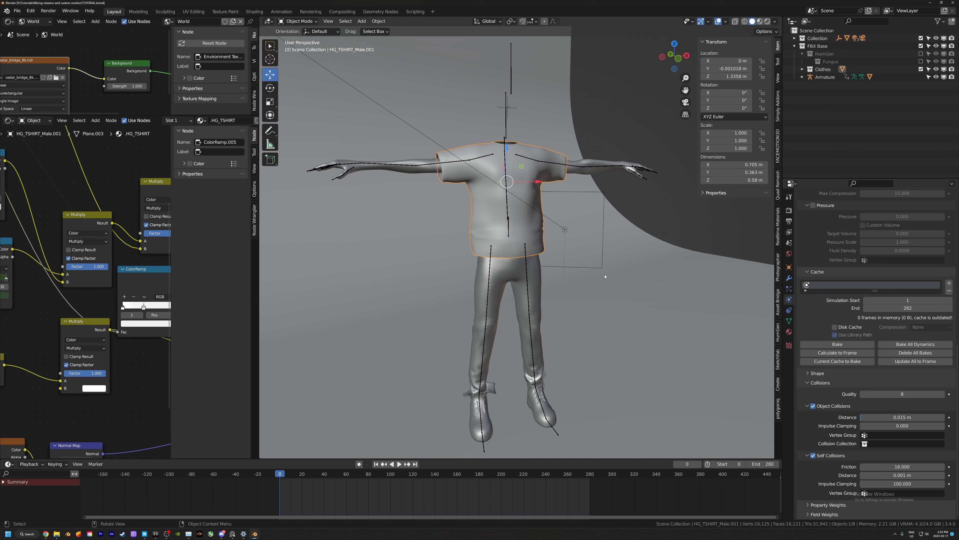
Save the file and simulate the T-shirt from frame 0 to frame 125
middle_click_drag(455, 258, 450, 257)
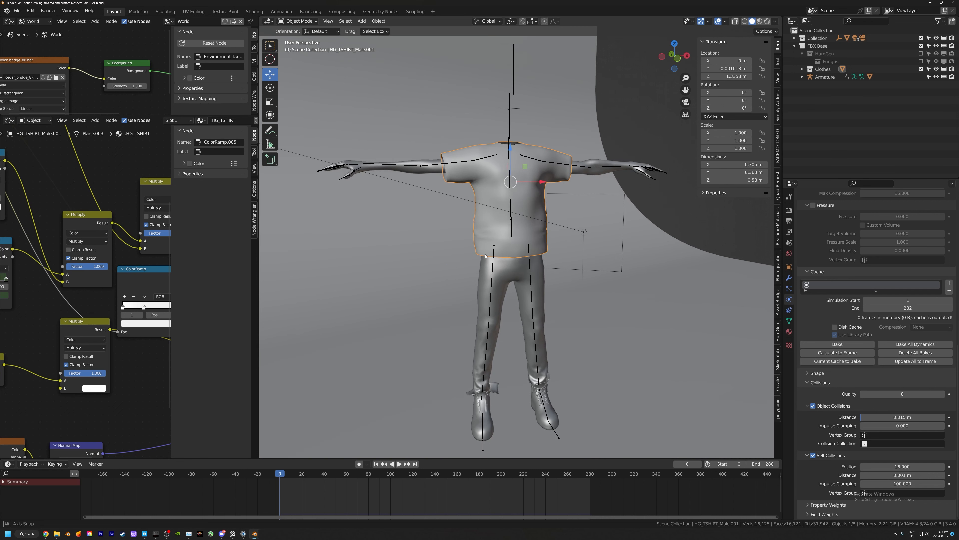
scroll(863, 253, "up", 12)
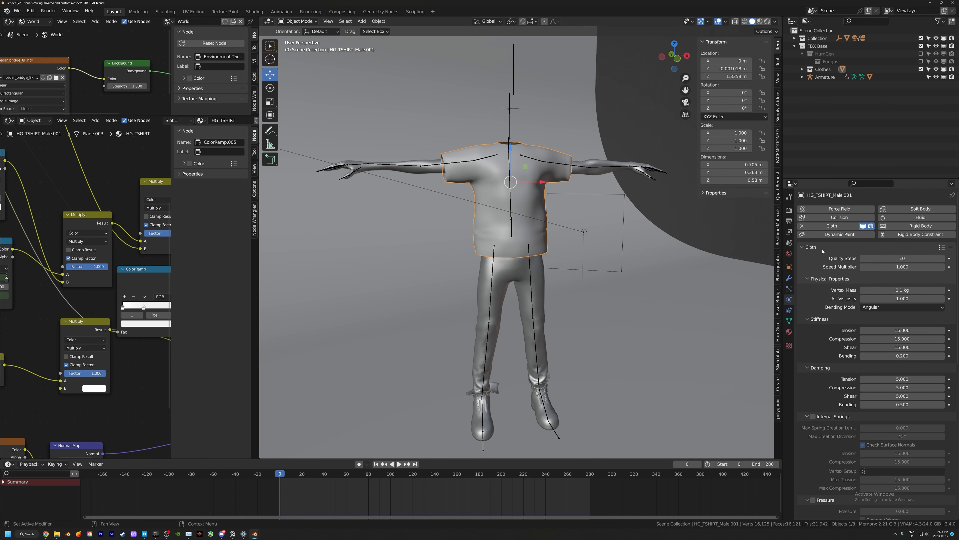
scroll(898, 279, "down", 12)
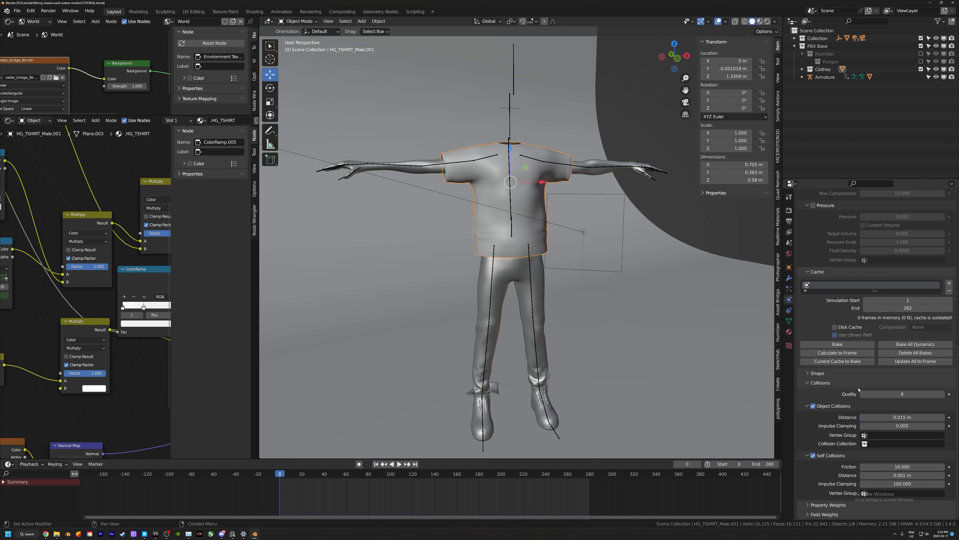
middle_click_drag(617, 276, 568, 249)
key("ctrl+s")
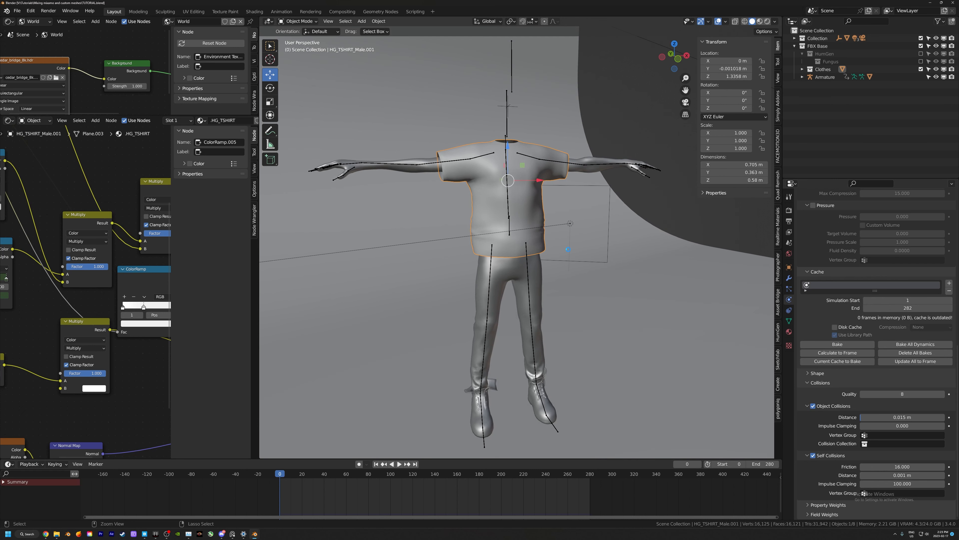
key("space")
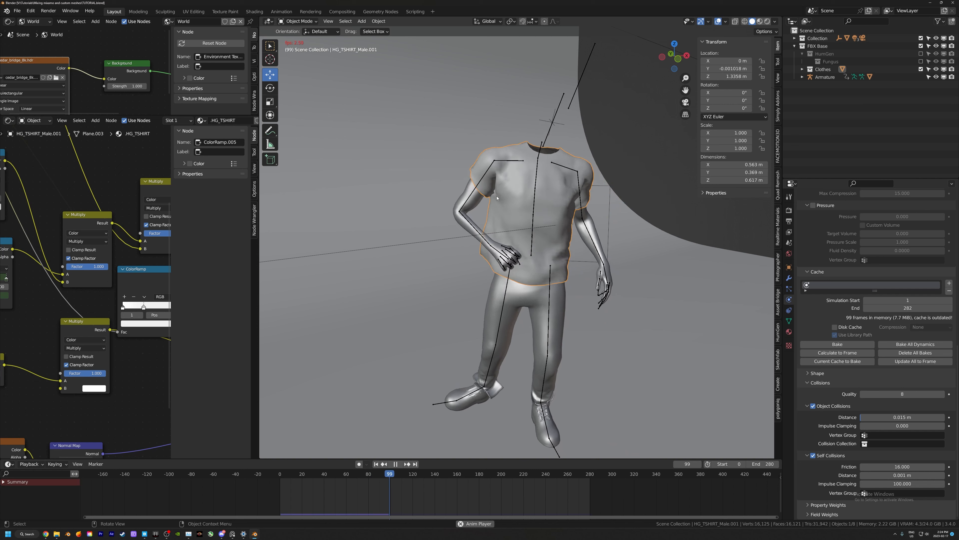
key("space")
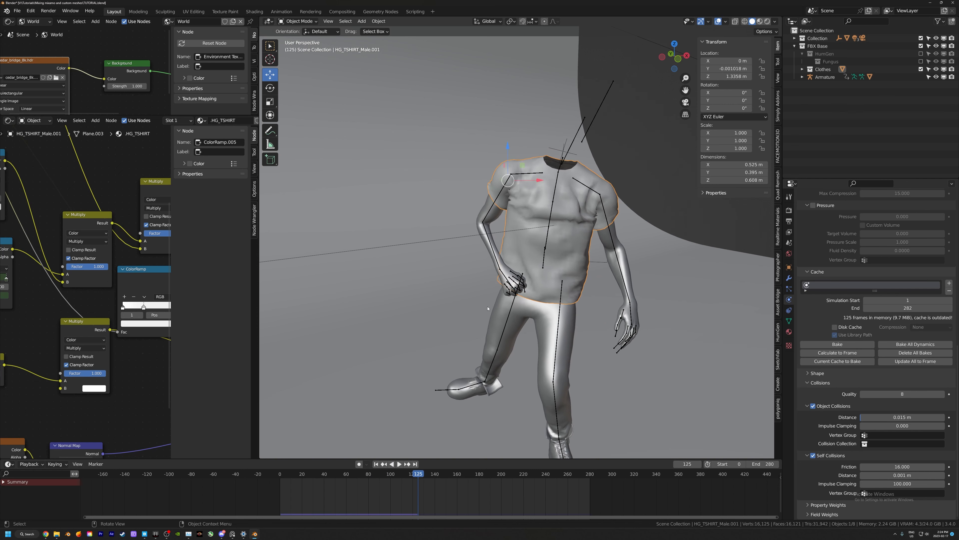
Set the object collision distance to 0.001 m and impulse clamping to 100, save, and replay the simulation from frame 0
left_click(281, 475)
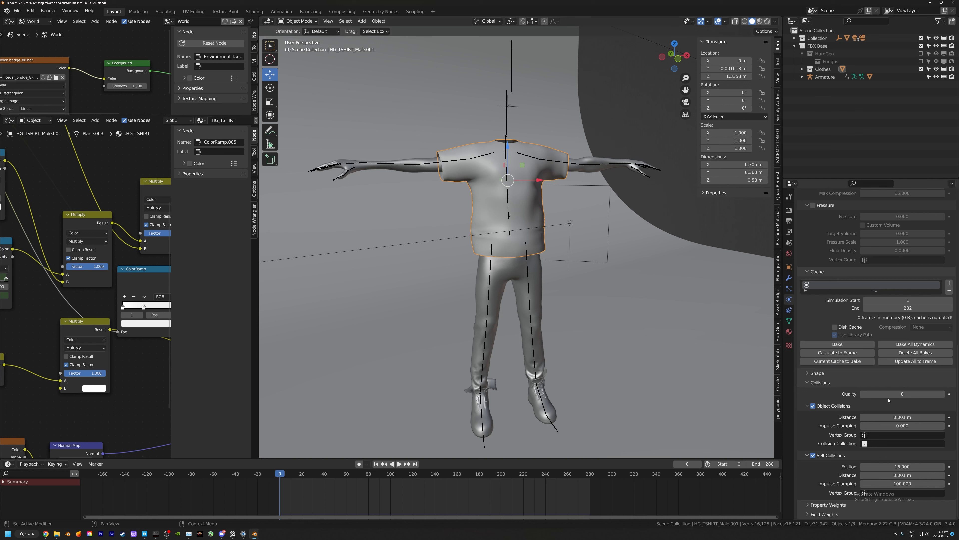
left_click_drag(890, 425, 926, 426)
key("ctrl+s")
key("space")
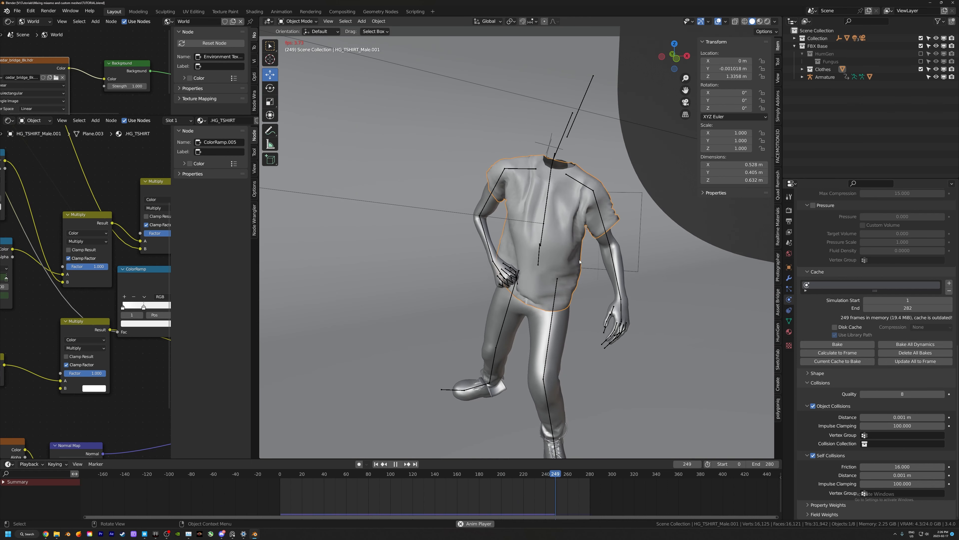
Rewind to frame 0, save, set the cloth cache's simulation start to 0, and bake the simulation
left_click(280, 474)
key("space")
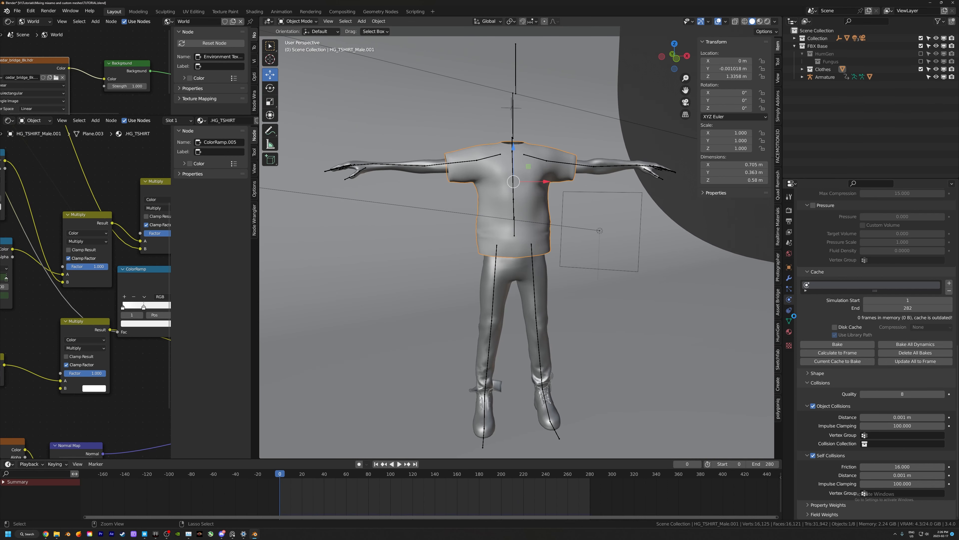
key("ctrl+s")
scroll(914, 319, "up", 1)
left_click_drag(904, 322, 892, 321)
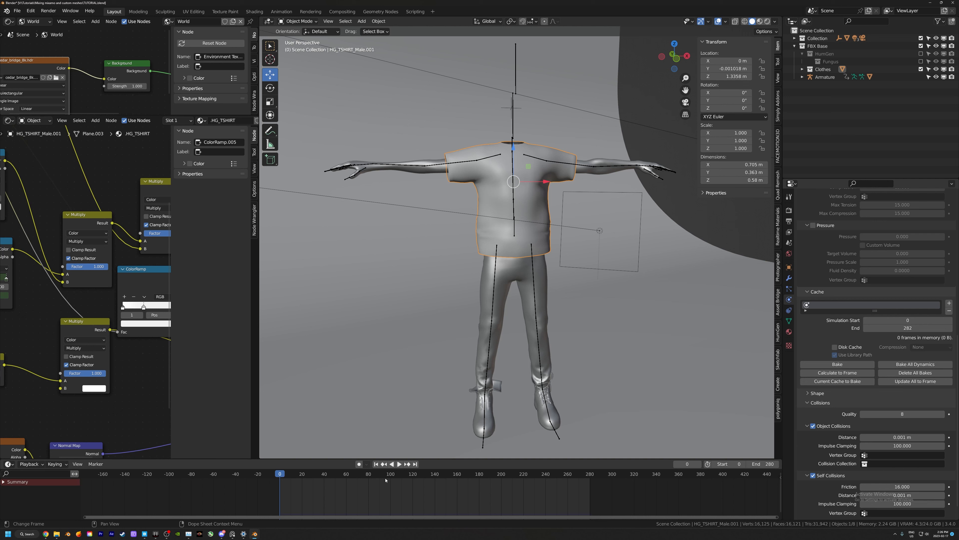
left_click(843, 363)
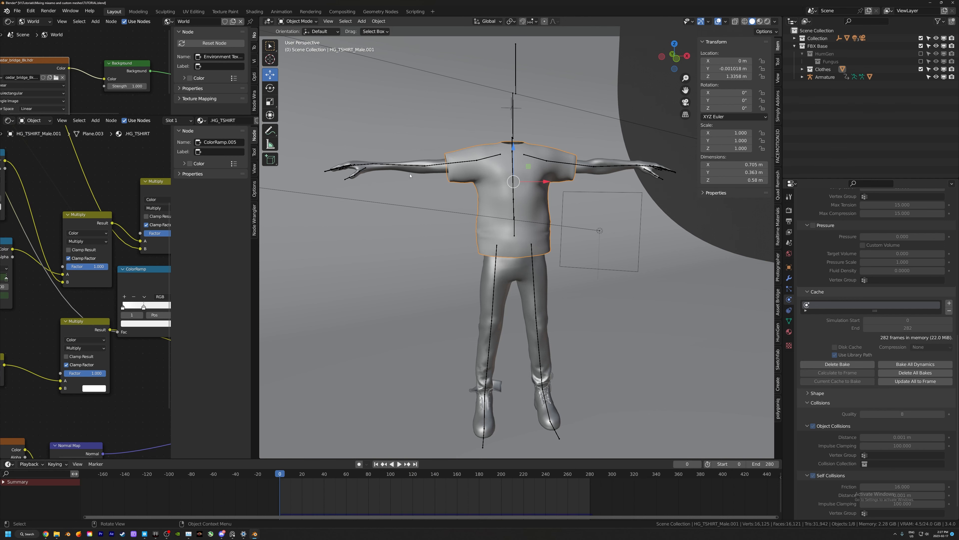
Play the baked T-shirt simulation and examine it from several sides
middle_click_drag(466, 195, 461, 197)
key("space")
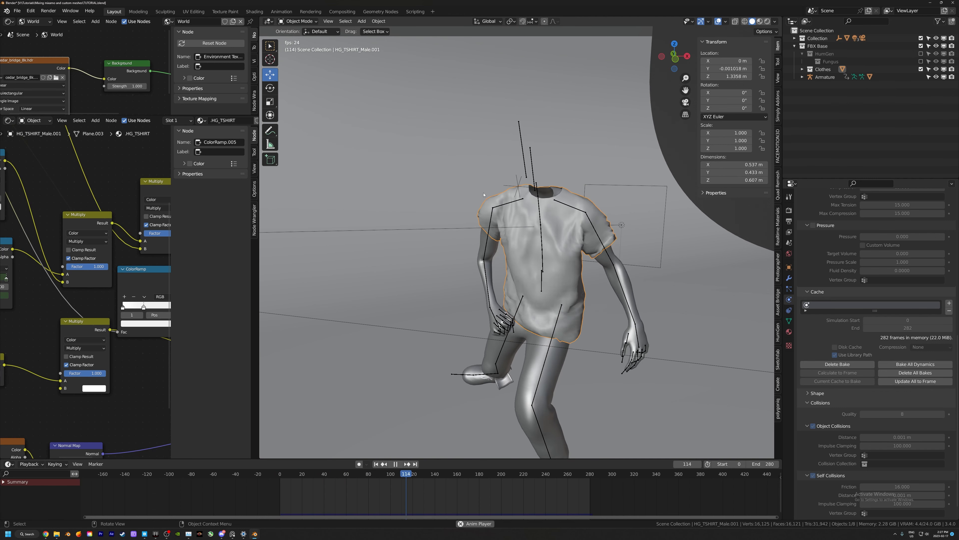
middle_click_drag(477, 202, 520, 273)
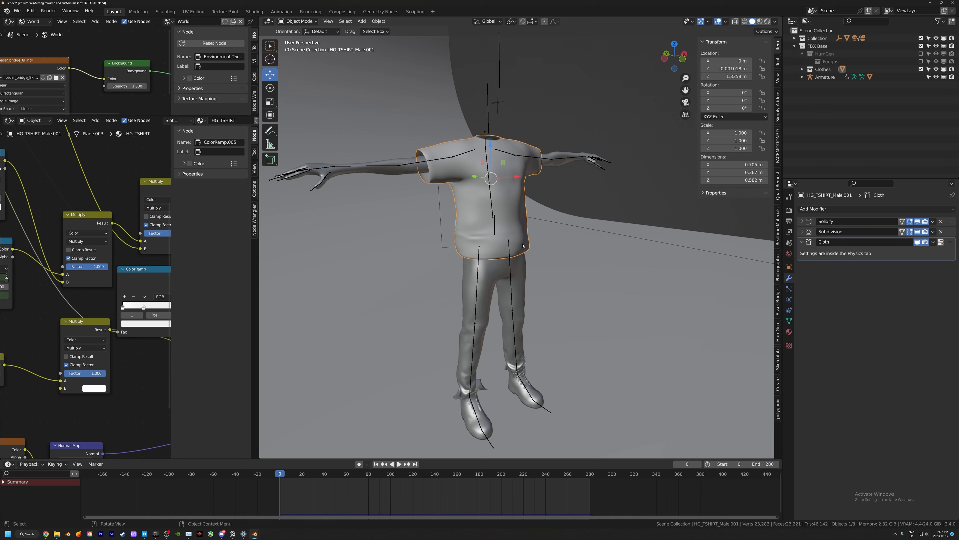
Compare the playback with the Cloth modifier last and first in the stack, leaving it above Solidify and Subdivision
key("space")
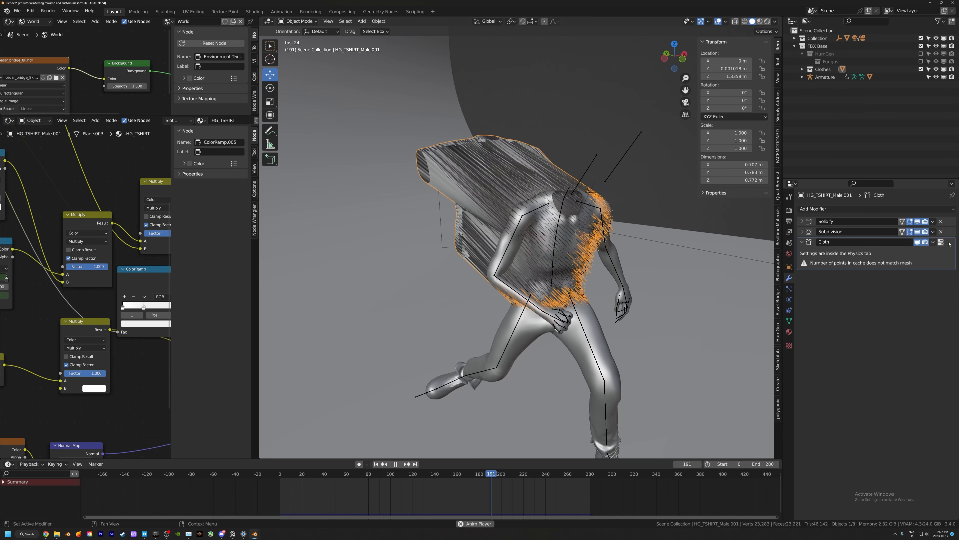
left_click_drag(950, 242, 948, 221)
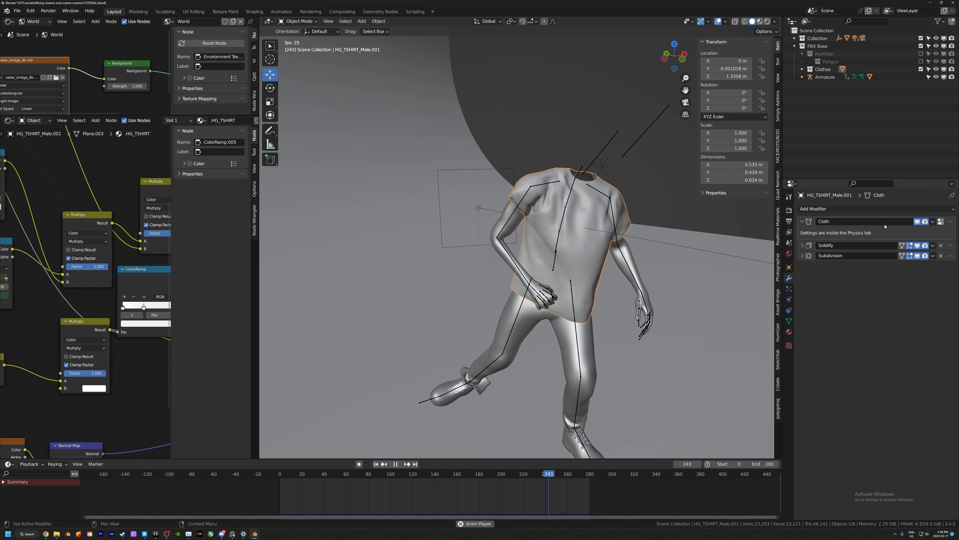
left_click_drag(952, 222, 952, 264)
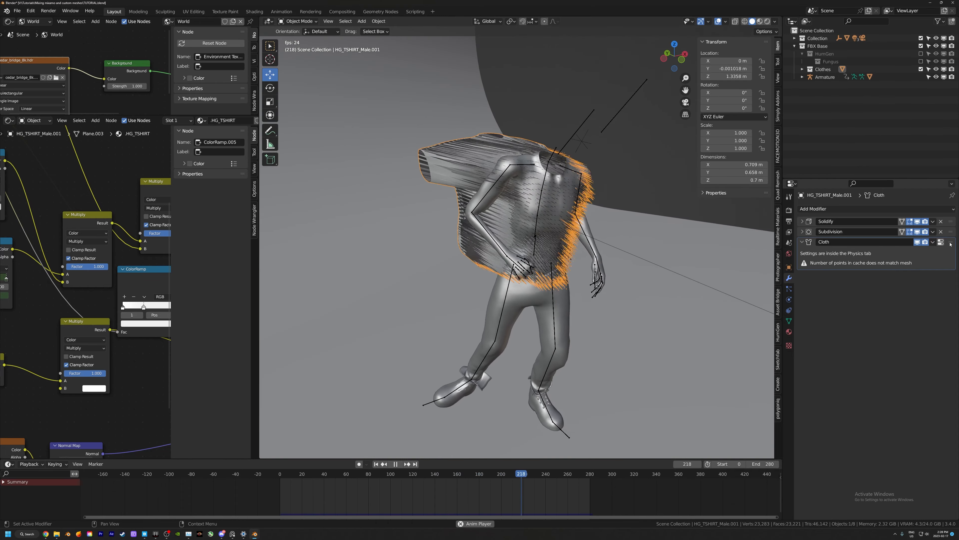
left_click_drag(950, 242, 945, 222)
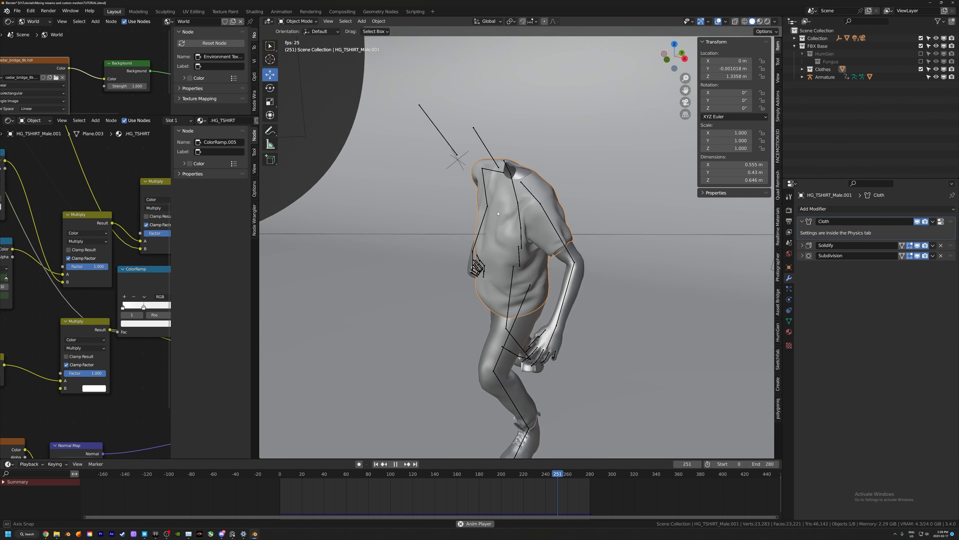
middle_click_drag(497, 213, 543, 246)
key("space")
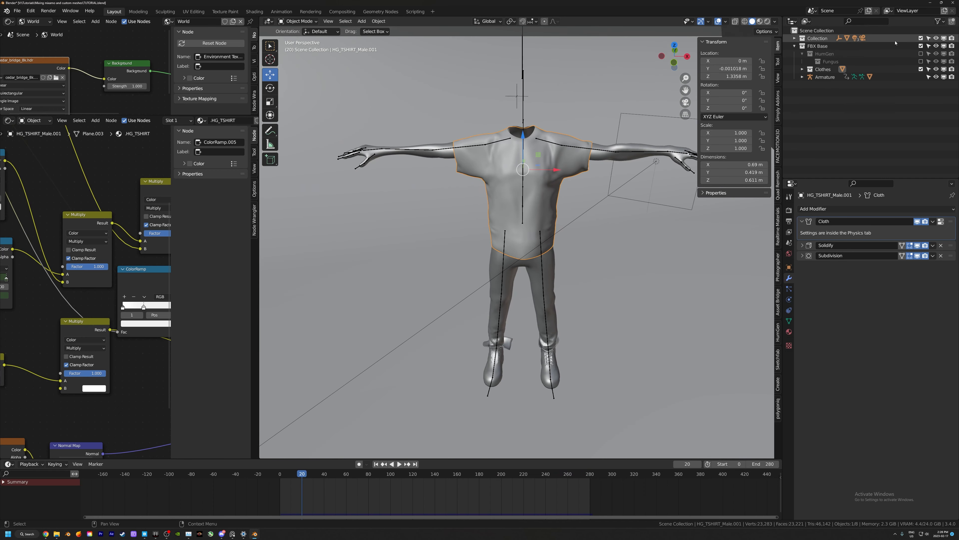
Enable the HumGen collection, play the animation with the head from the side, and rewind to frame 0
left_click(920, 54)
middle_click_drag(544, 167, 518, 231)
key("space")
key("space")
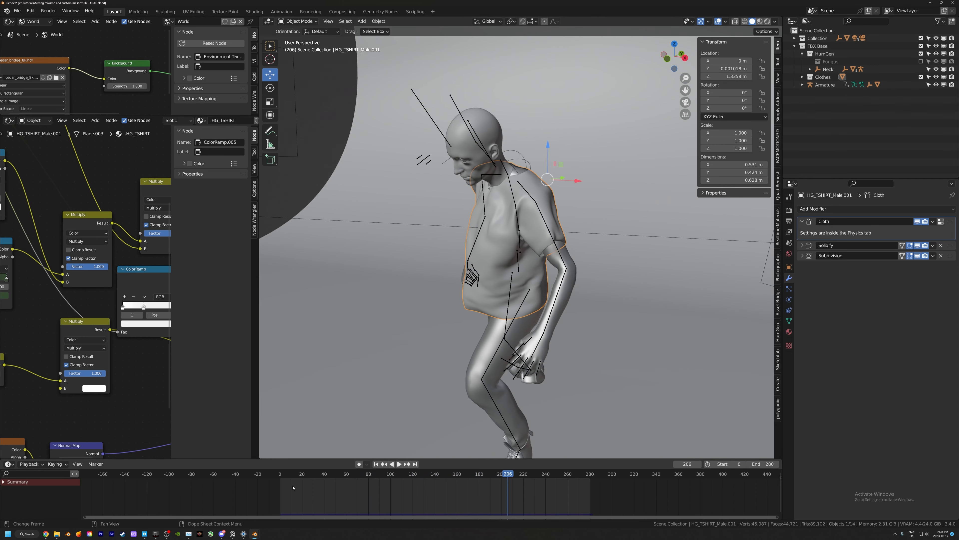
left_click(280, 475)
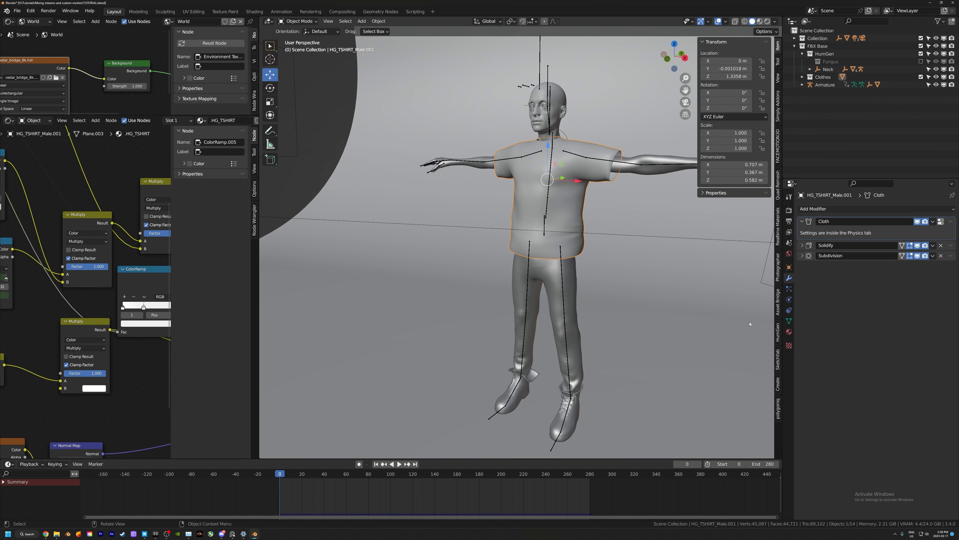
Delete the T-shirt's existing cloth bake and save the file
left_click(789, 299)
scroll(837, 387, "down", 10)
scroll(837, 391, "down", 5)
left_click(834, 399)
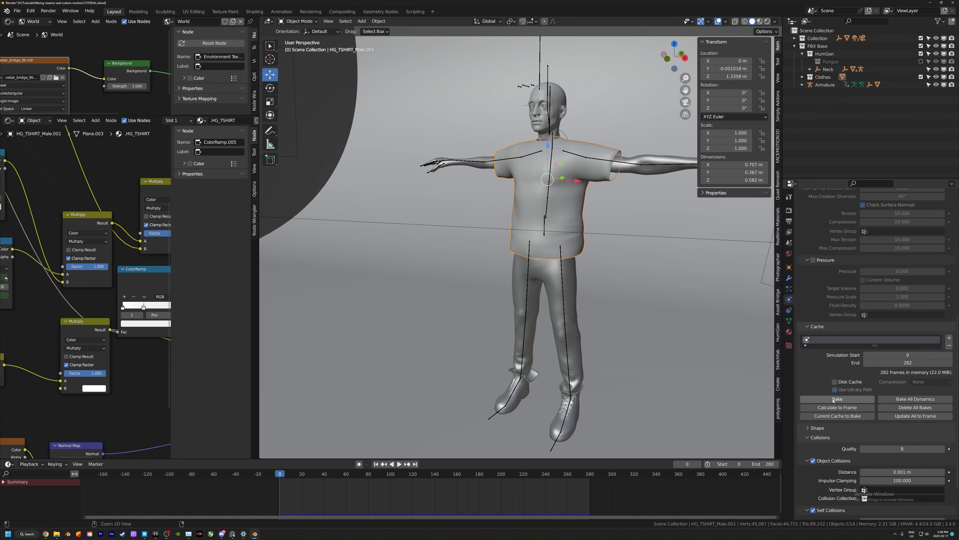
key("ctrl+s")
Check the head's collision settings, reselect the T-shirt, and bake its cloth simulation again
left_click(548, 113)
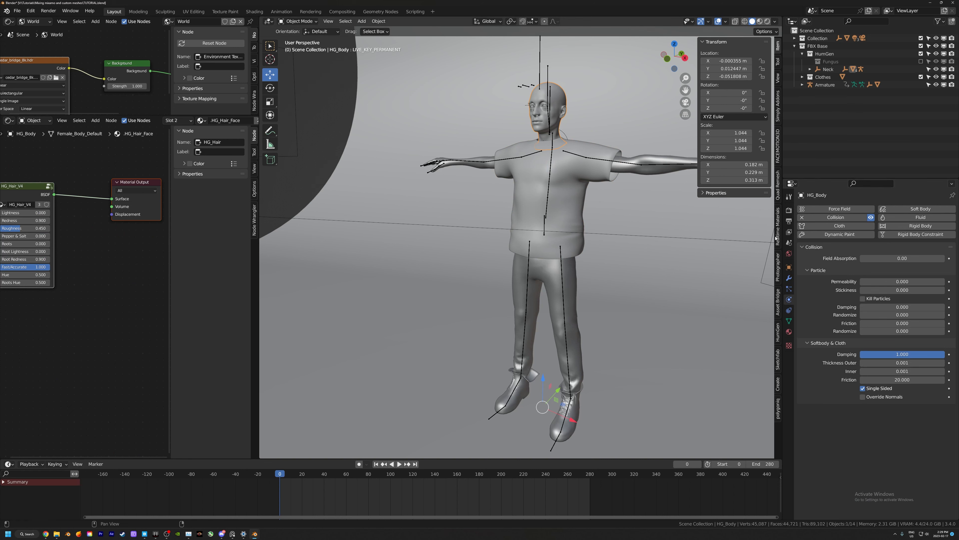
left_click(574, 222)
scroll(869, 378, "down", 12)
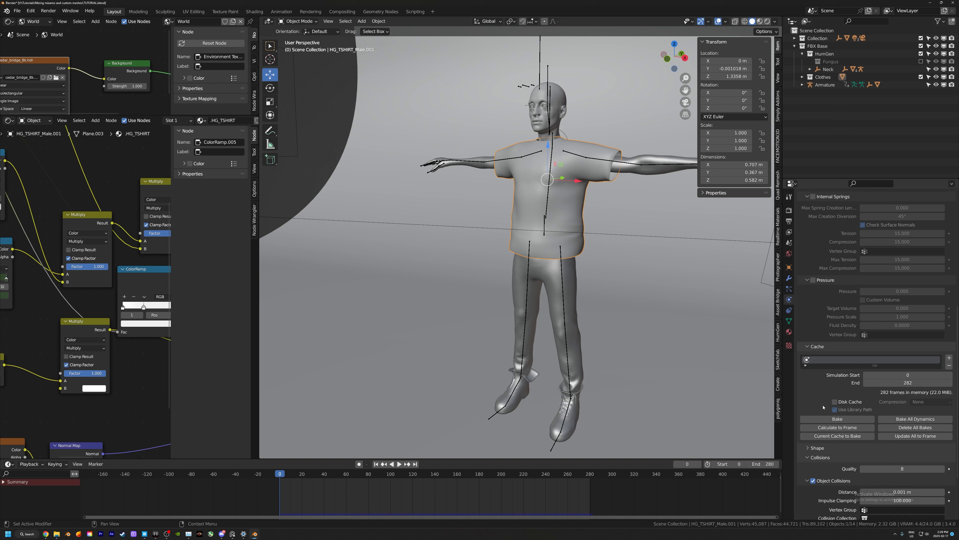
left_click(825, 420)
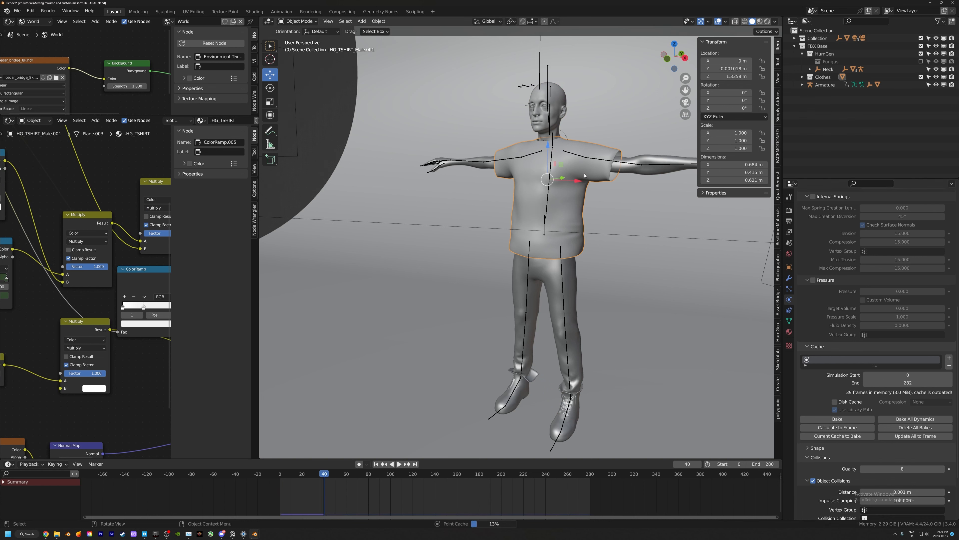
Switch to File Explorer and play the last two infected test videos in the TESTS folder
left_click(57, 533)
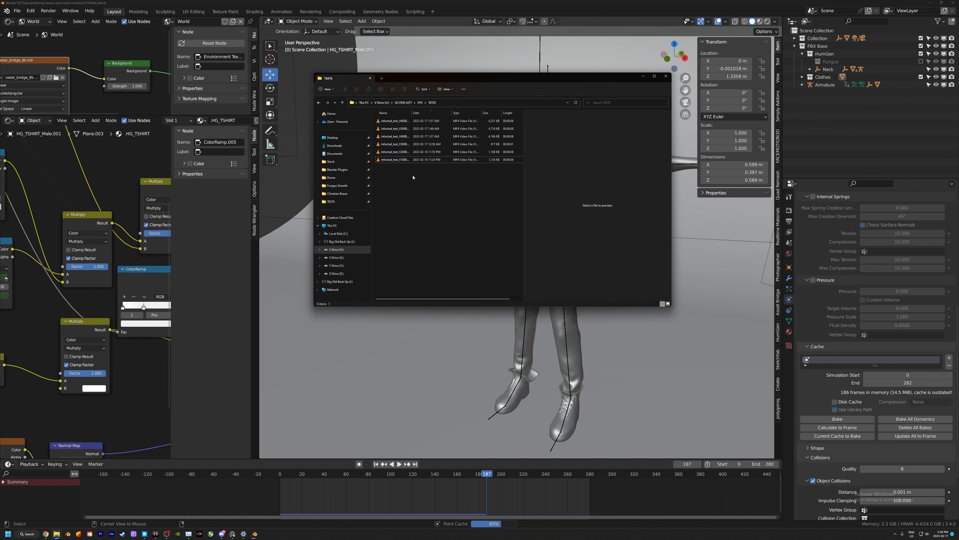
double_click(378, 160)
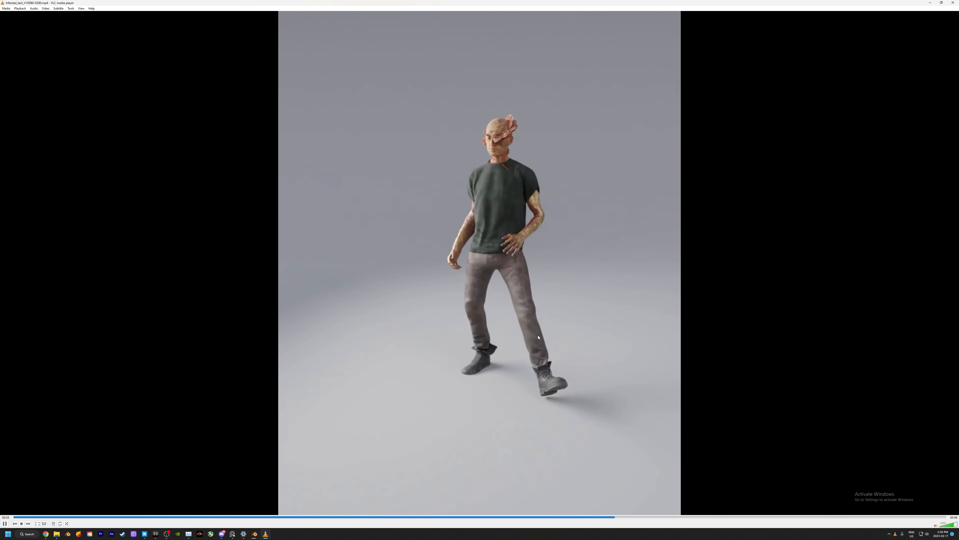
left_click(952, 2)
double_click(386, 153)
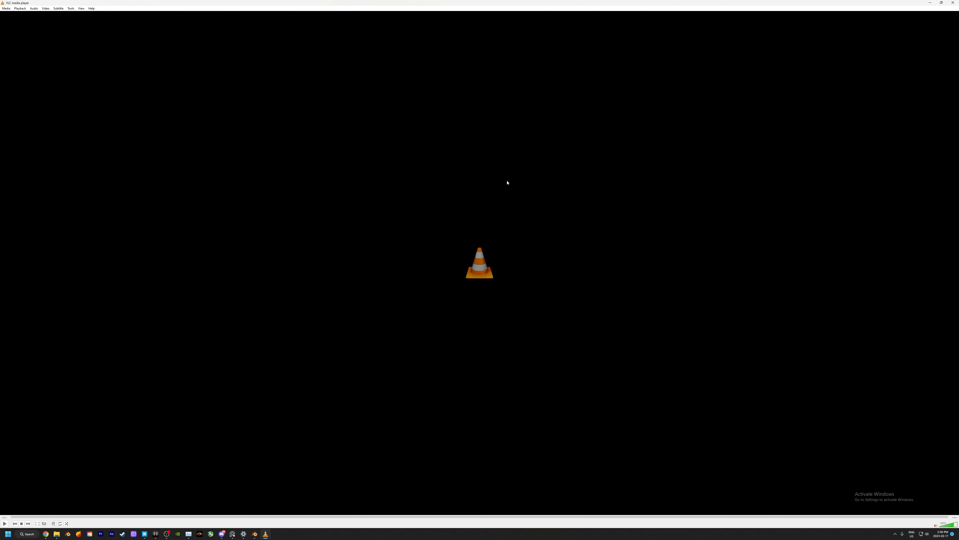
Replay Infected_test_V30080-0120.mp4 from its beginning, pausing to examine the infected character's T-shirt
key("space")
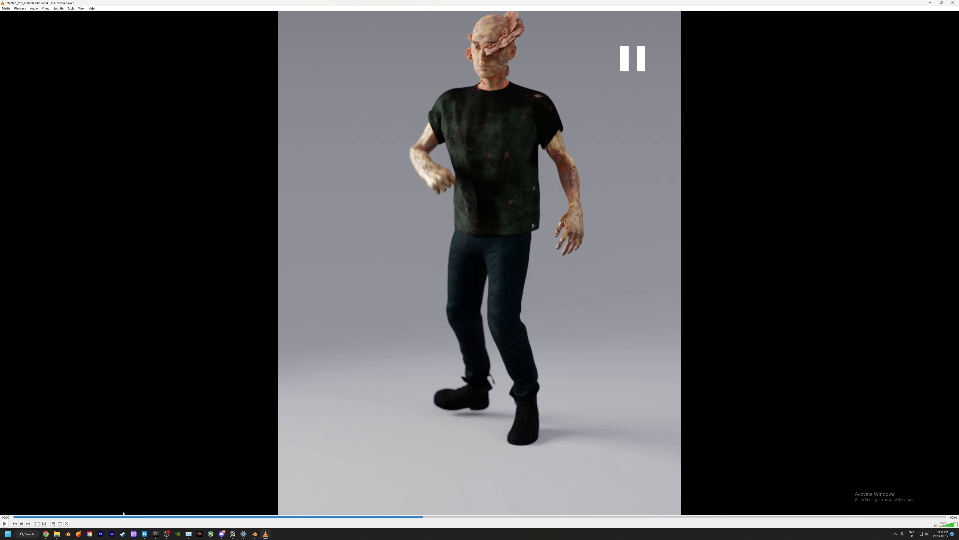
left_click(13, 517)
key("space")
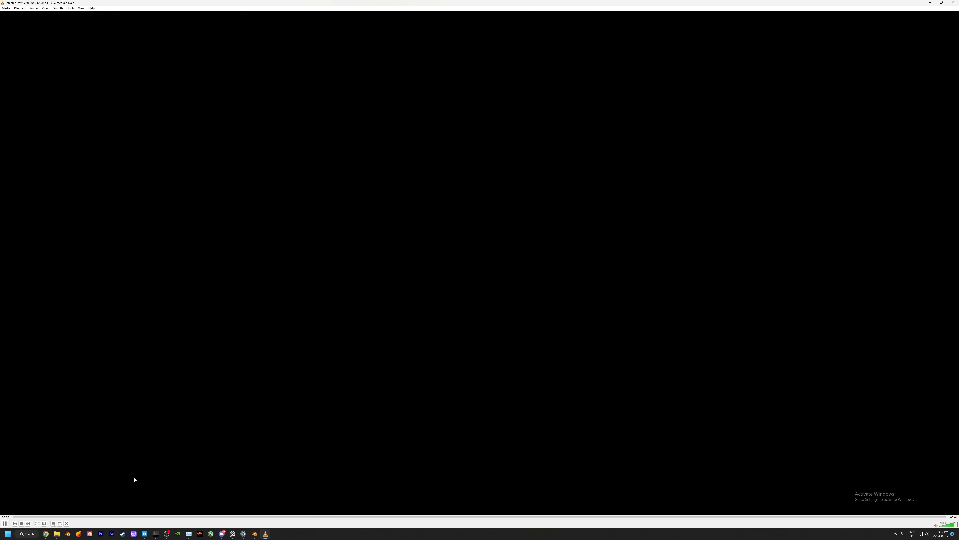
key("space")
key("space")
left_click_drag(22, 516, 83, 506)
key("space")
key("space")
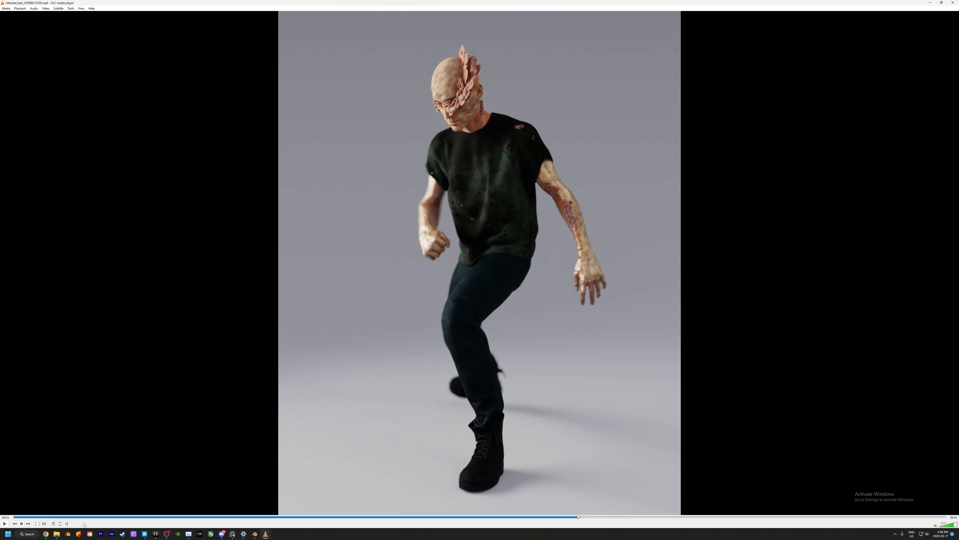
Scrub back and forth through the V30080-0120 test video, replay it, and close the player
left_click_drag(84, 519, 343, 469)
left_click_drag(338, 524, 34, 487)
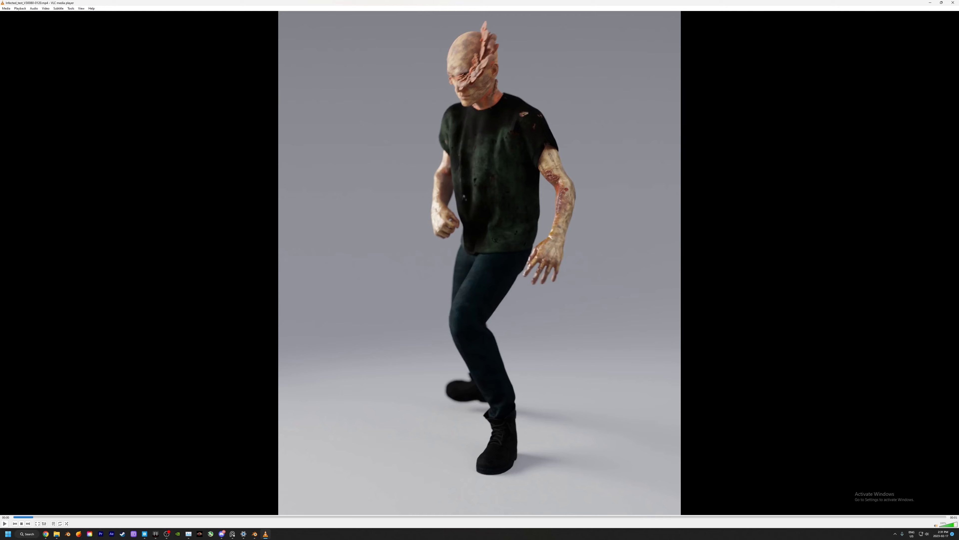
key("space")
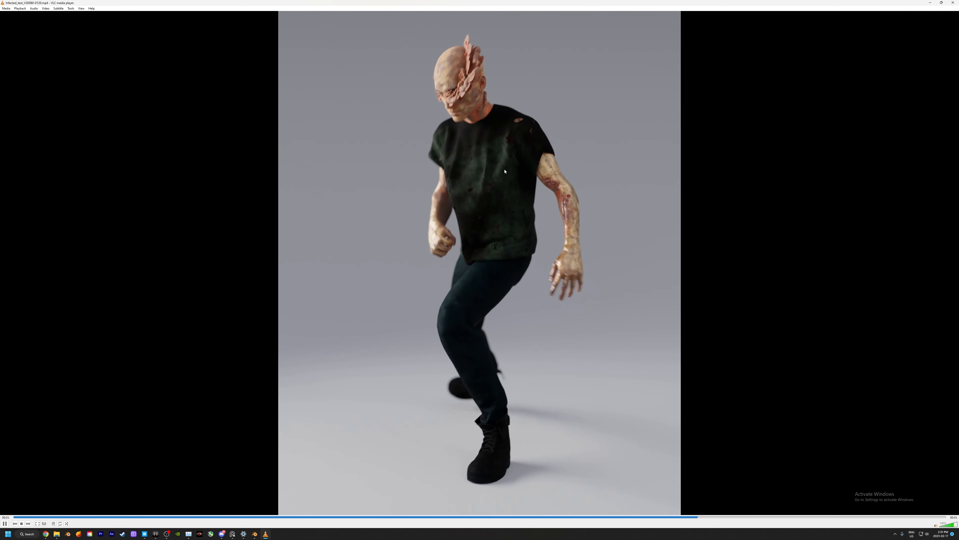
key("space")
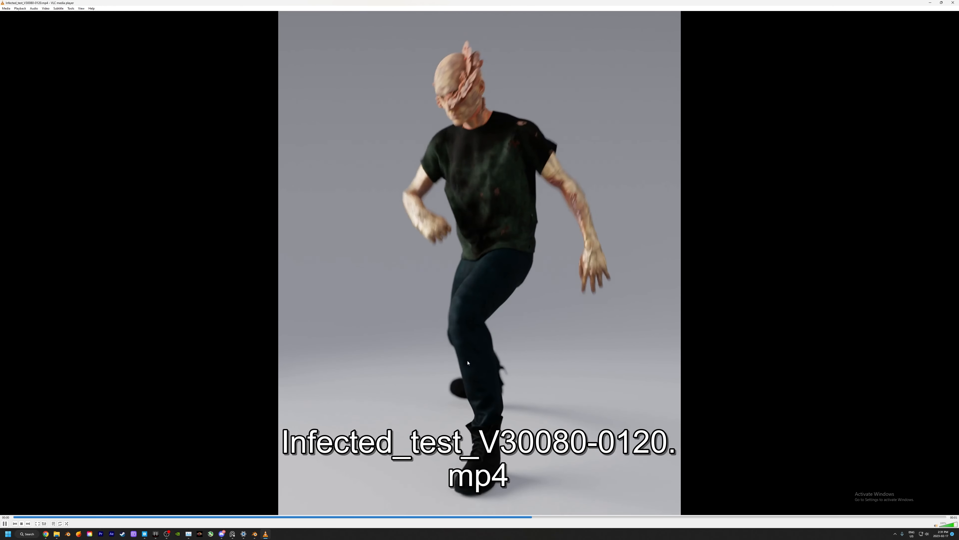
key("space")
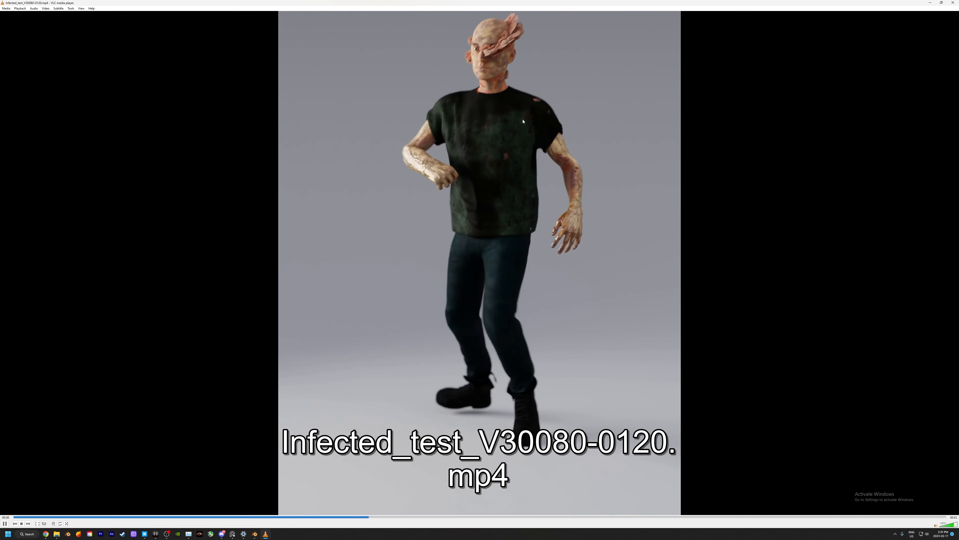
key("space")
left_click(958, 3)
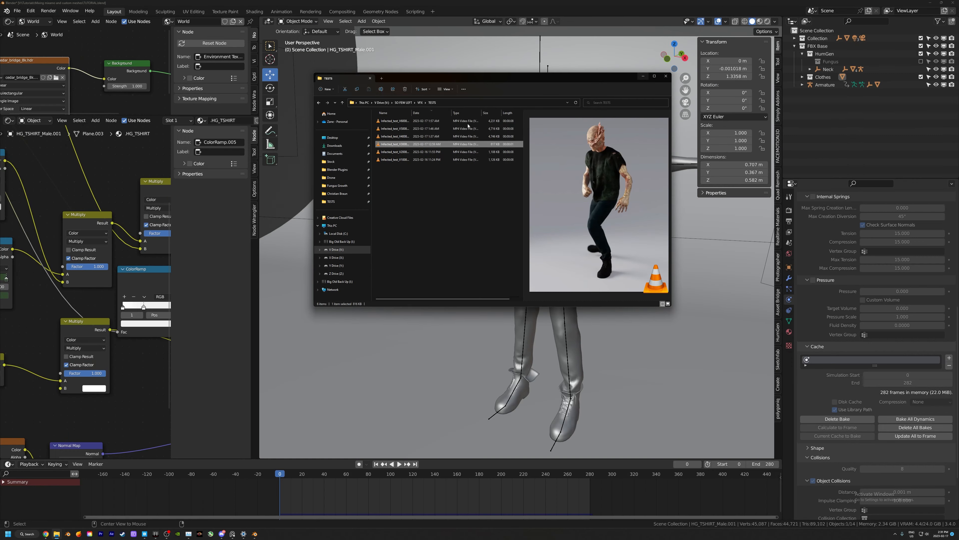
Play the untextured grey test render from the TESTS folder, examine the shirt's folds, and close the video
double_click(412, 135)
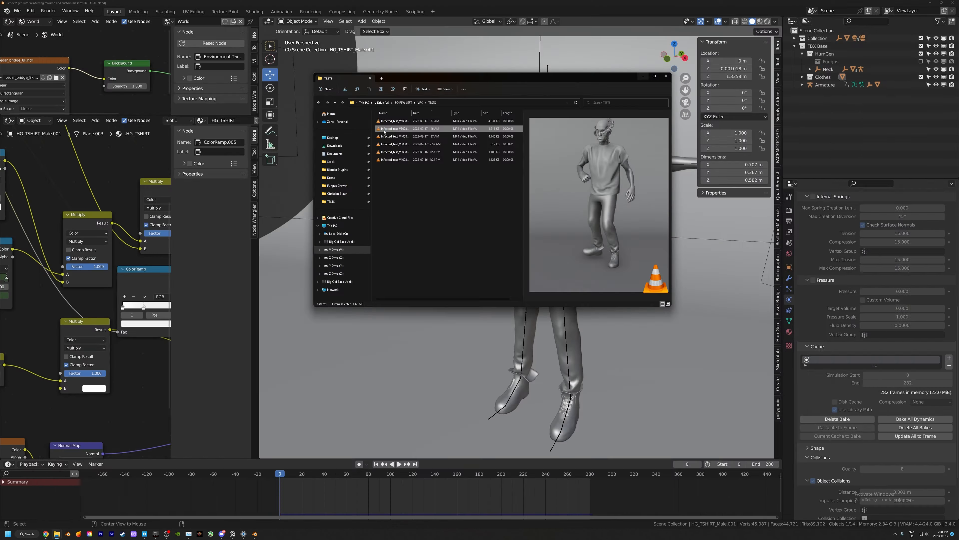
double_click(384, 131)
key("space")
key("space")
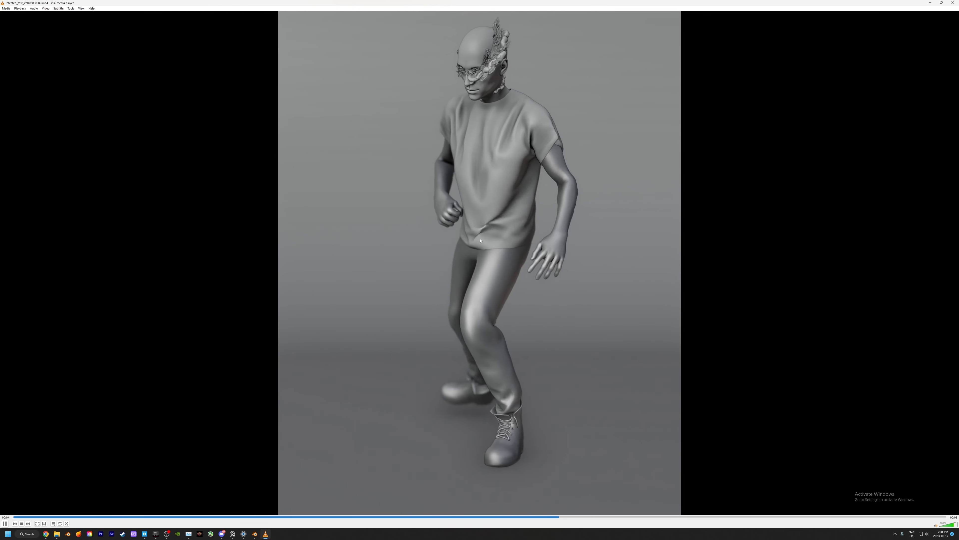
key("space")
left_click(953, 2)
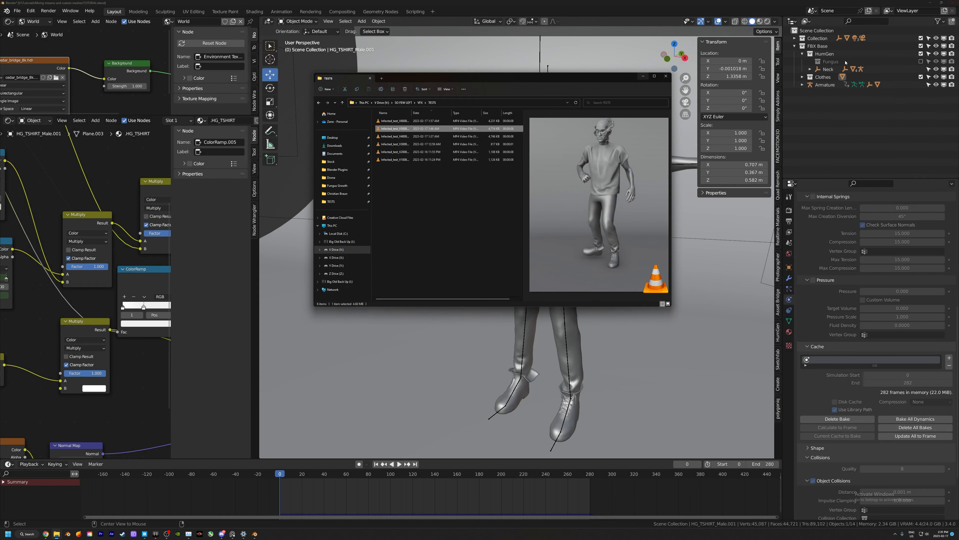
Open Infected_test_V60080-0280.mp4 from the TESTS folder and replay the dark-lit render from near its start
double_click(402, 122)
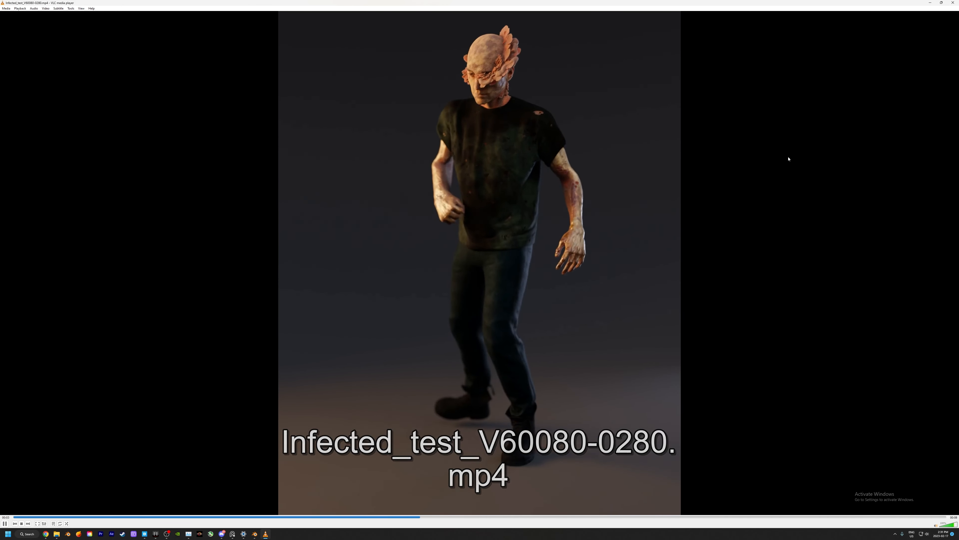
key("space")
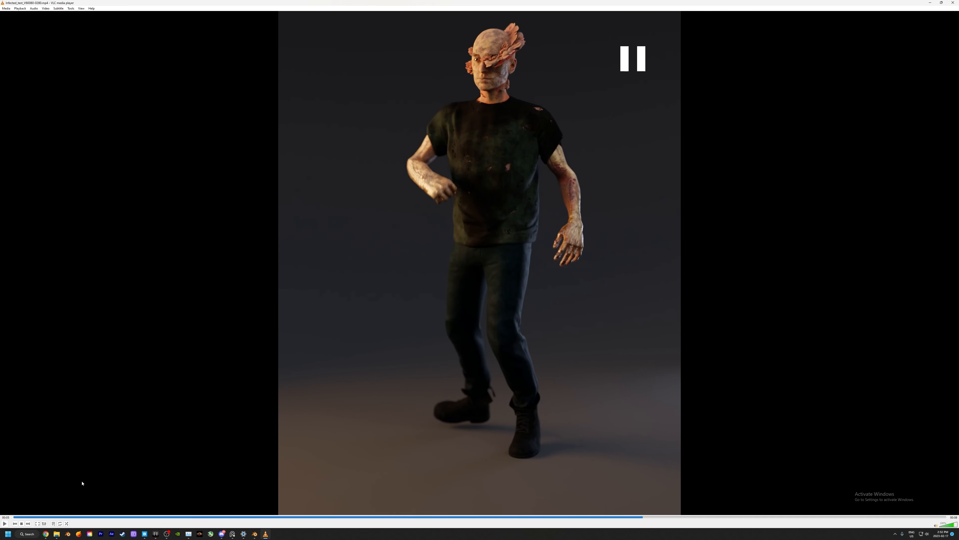
left_click(72, 516)
key("space")
key("space")
key("space")
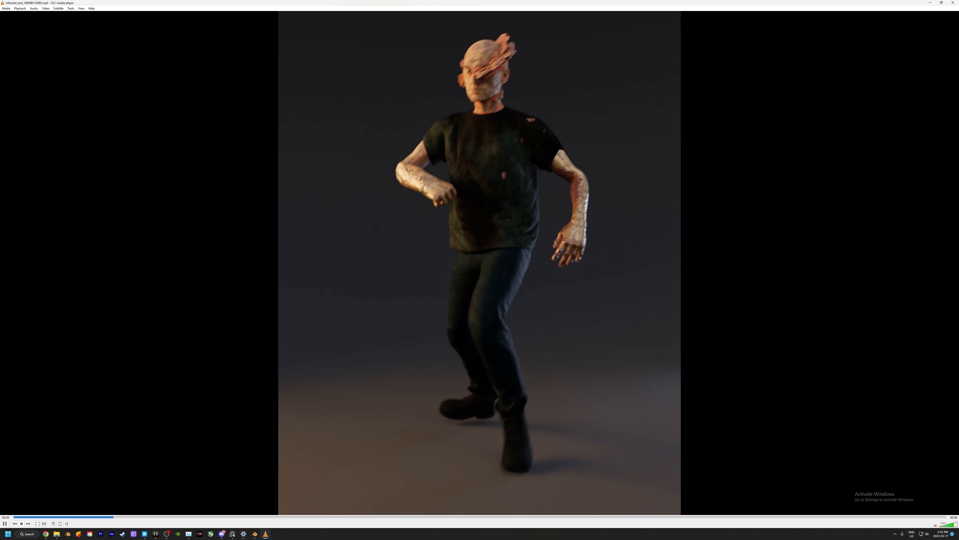
Restart the V60080-0280 test video from its beginning, pause to examine the shirt's motion, and close the player
key("space")
left_click(14, 517)
key("space")
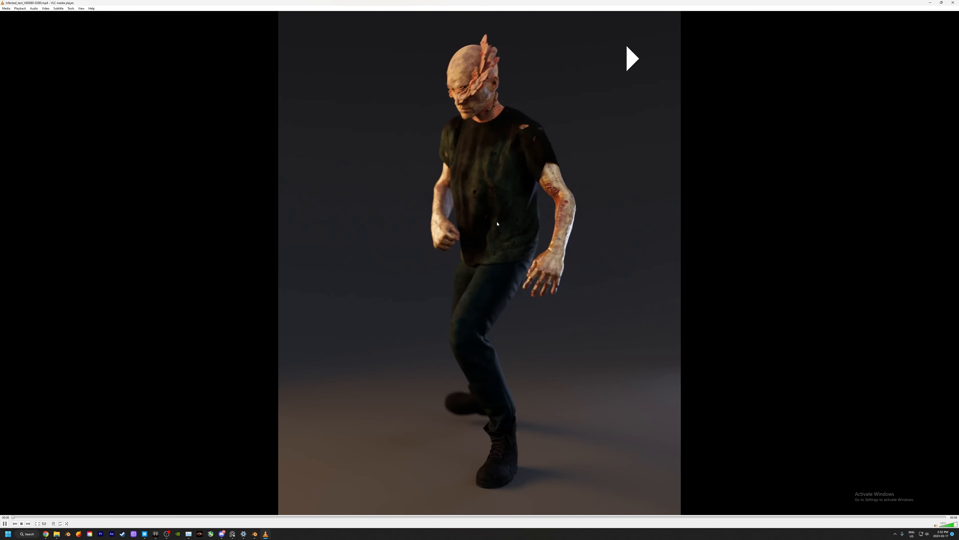
key("space")
key("space")
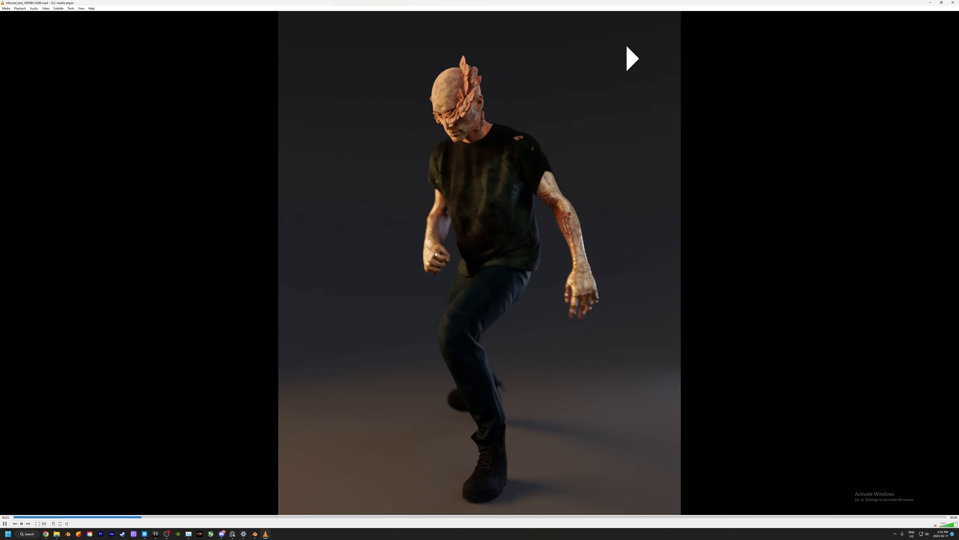
key("space")
left_click(952, 3)
Return to Blender, play the baked T-shirt simulation while examining it from the front and side, and stop at frame 262
middle_click_drag(352, 90, 367, 147)
scroll(377, 143, "down", 3)
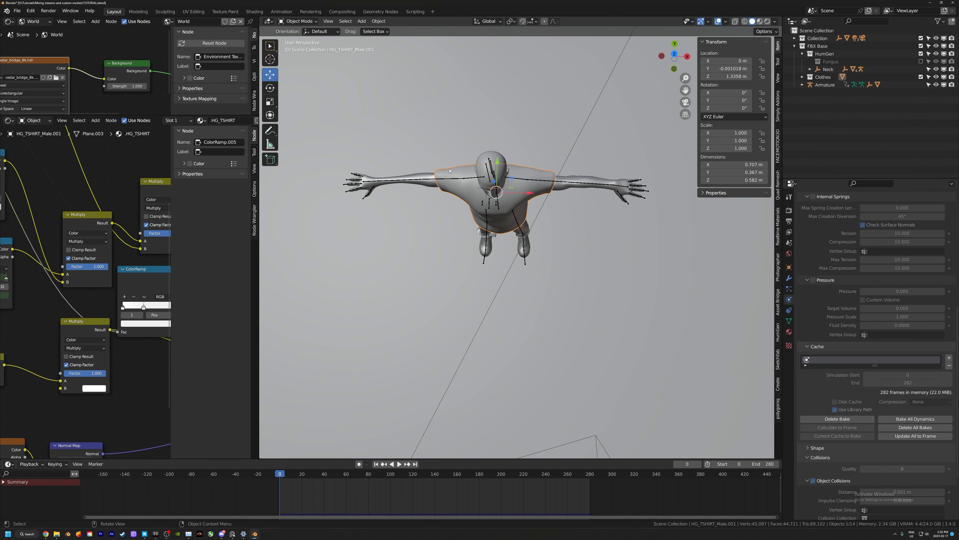
middle_click_drag(382, 182, 491, 176)
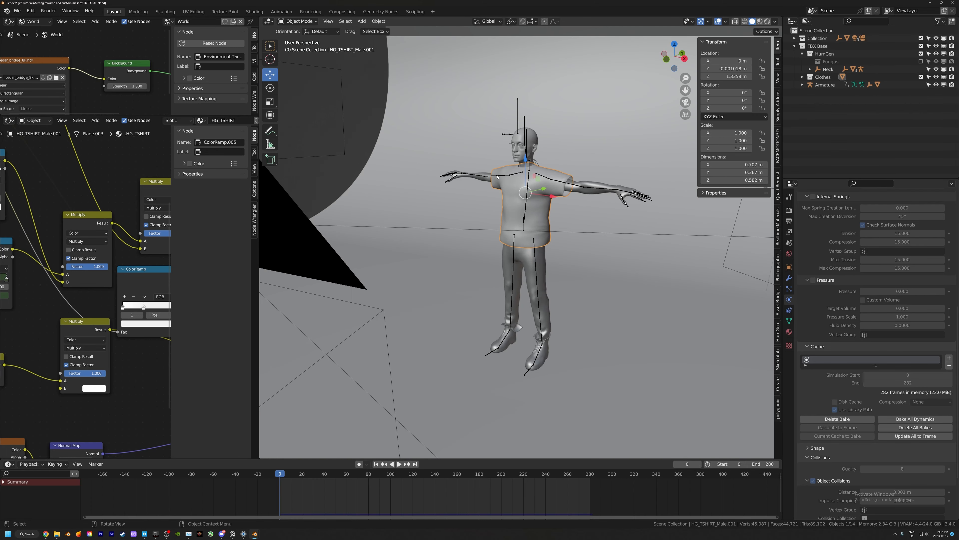
scroll(518, 171, "up", 3)
middle_click_drag(543, 163, 555, 162)
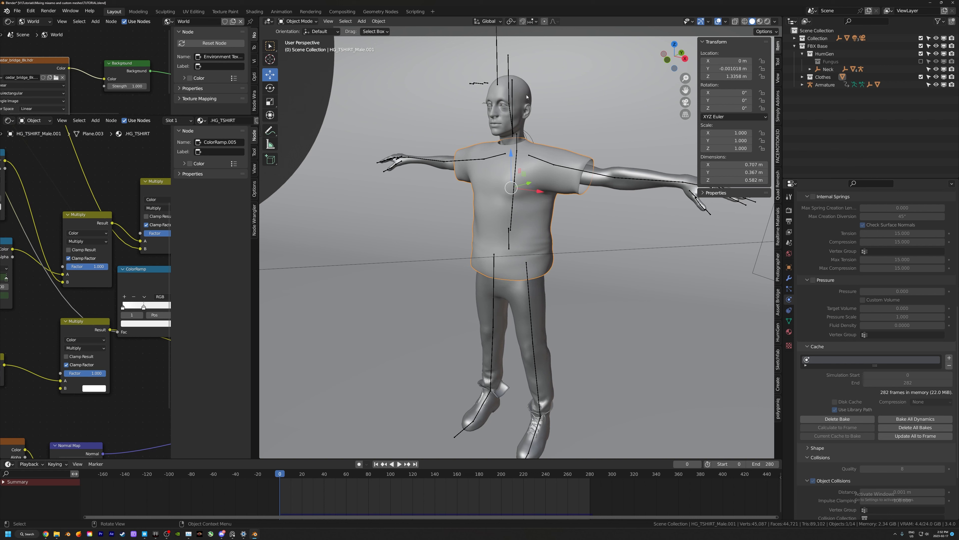
key("space")
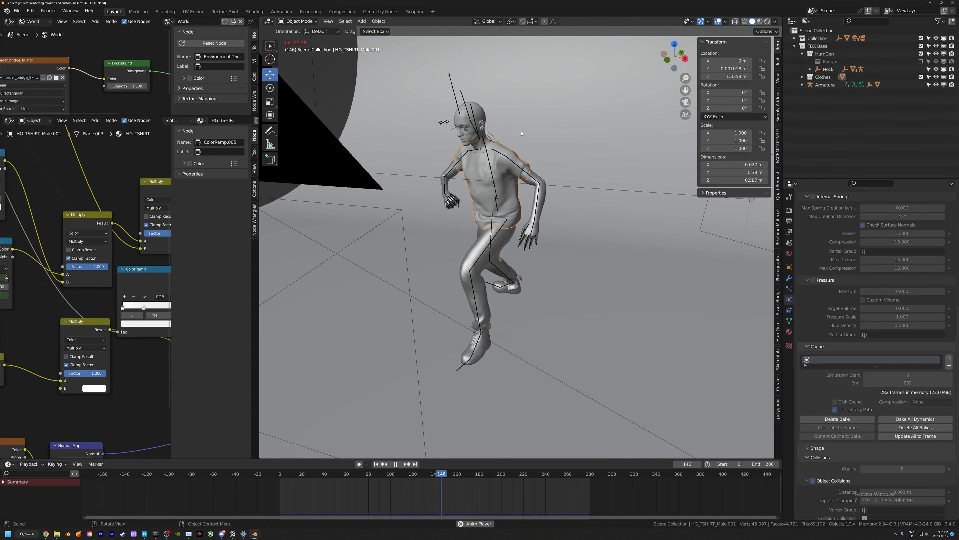
mouse_move(526, 151)
middle_mouse_down()
mouse_move(580, 153)
mouse_move(543, 150)
middle_mouse_up()
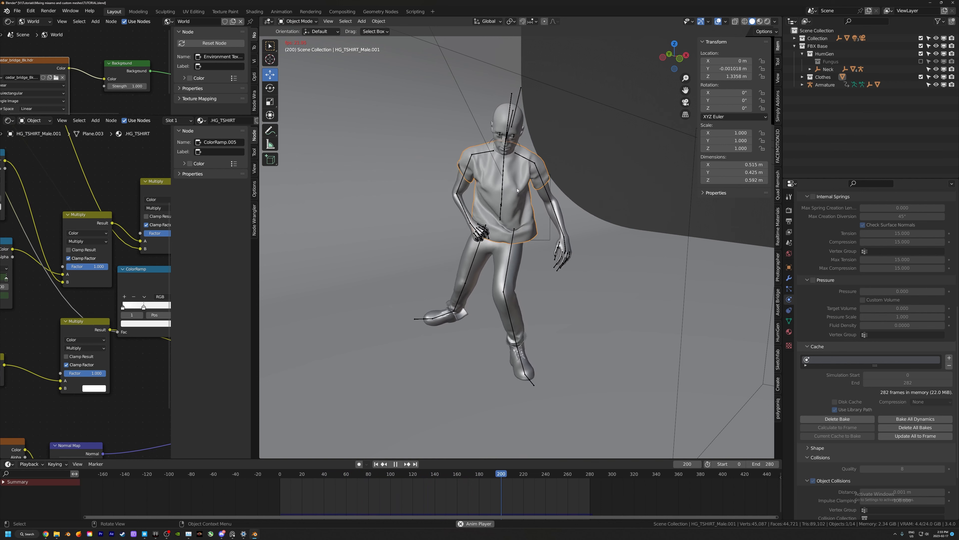
middle_click_drag(517, 190, 470, 193)
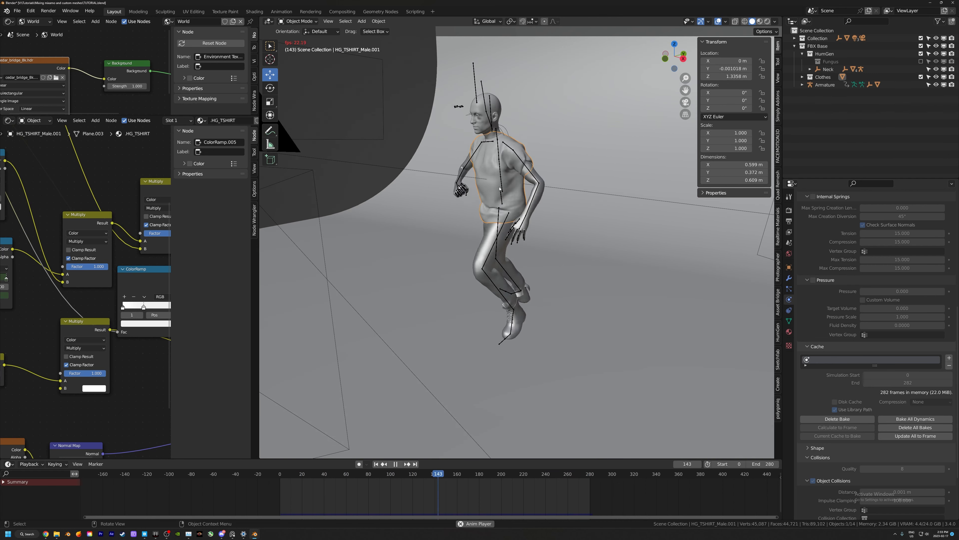
middle_click_drag(503, 202, 482, 243)
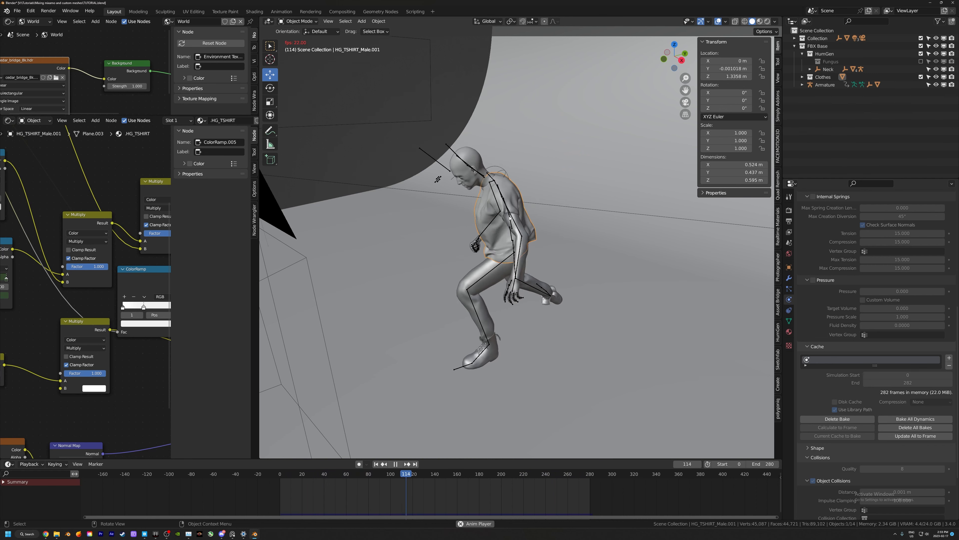
middle_click_drag(508, 218, 554, 229)
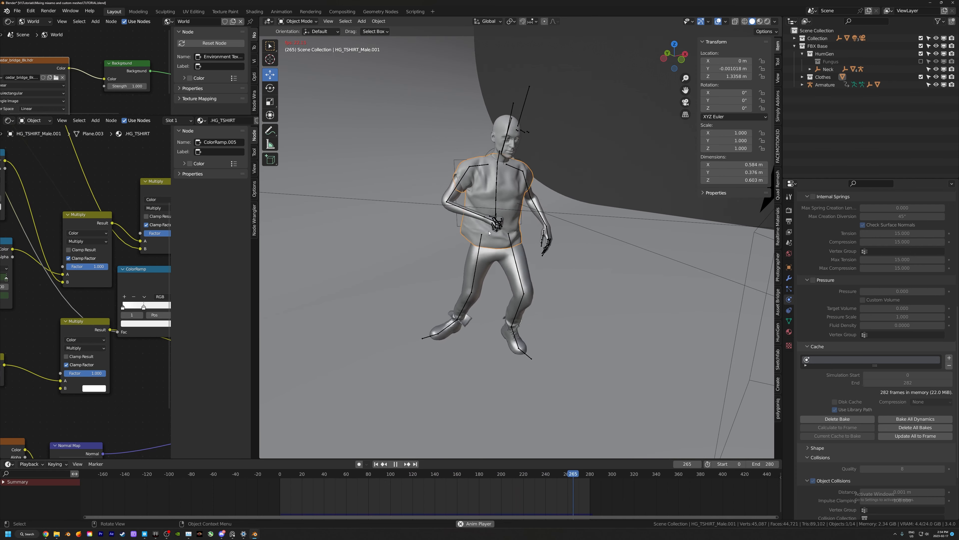
middle_click_drag(581, 236, 513, 233)
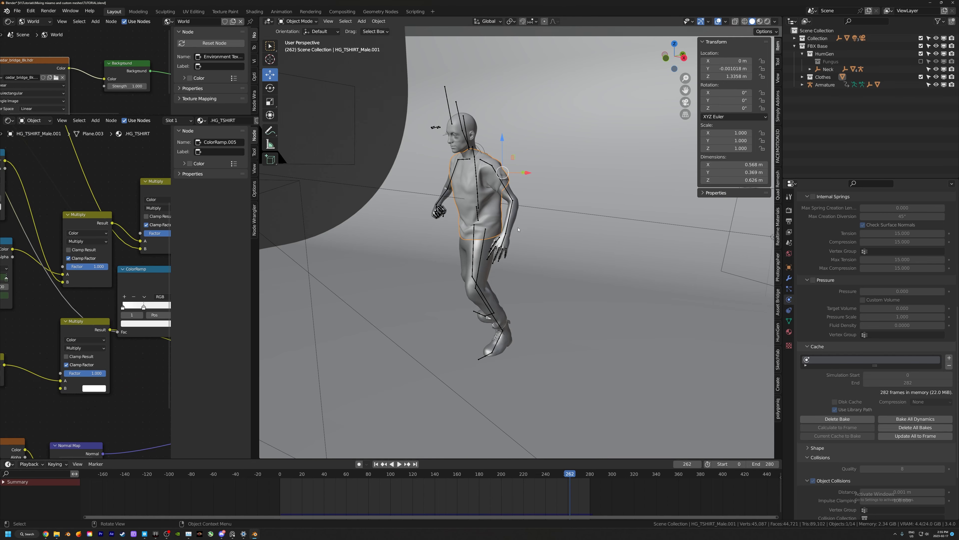
Examine the T-shirt's draping at frame 262 from several angles and look over its cloth cache and collision settings
middle_click_drag(524, 223, 554, 252)
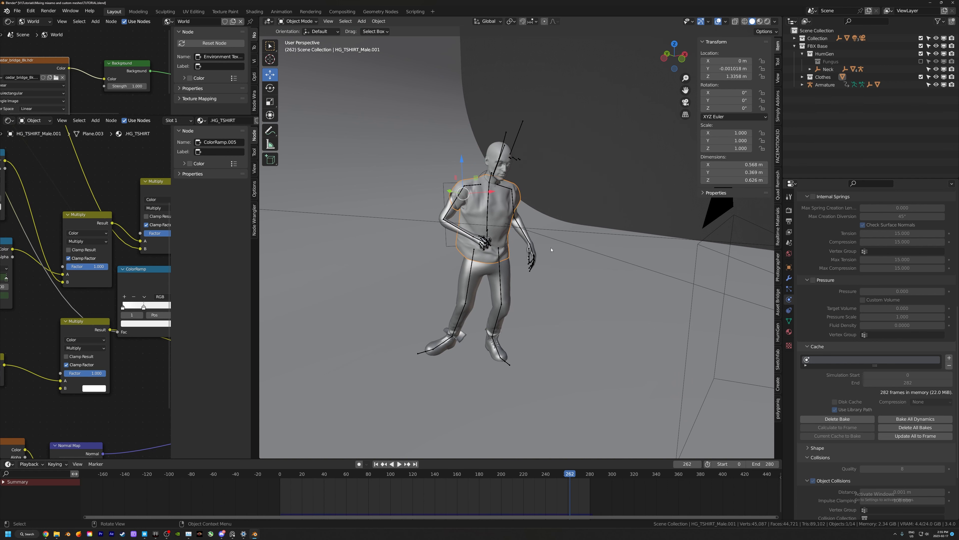
middle_click_drag(551, 250, 475, 248)
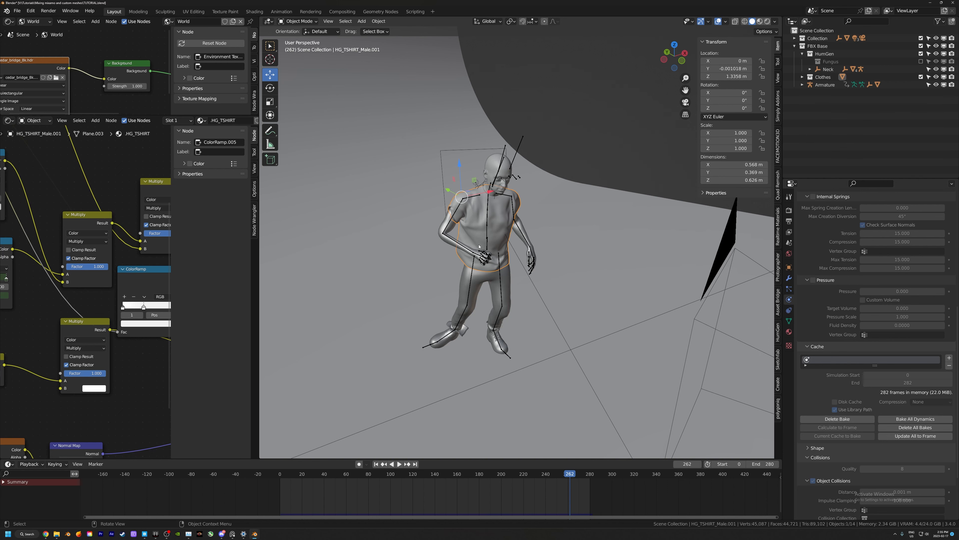
middle_click_drag(479, 246, 435, 229)
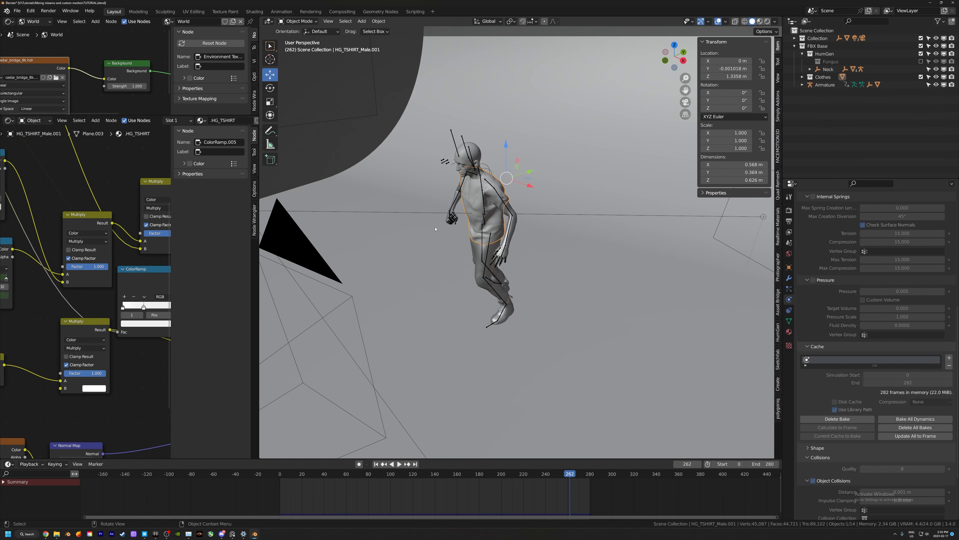
middle_click_drag(467, 255, 486, 263, "shift")
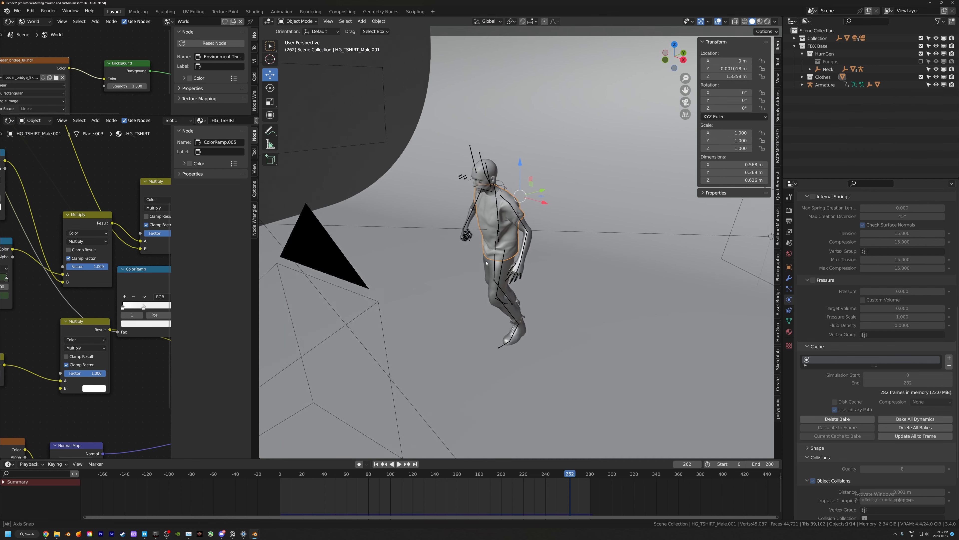
scroll(487, 263, "up", 1)
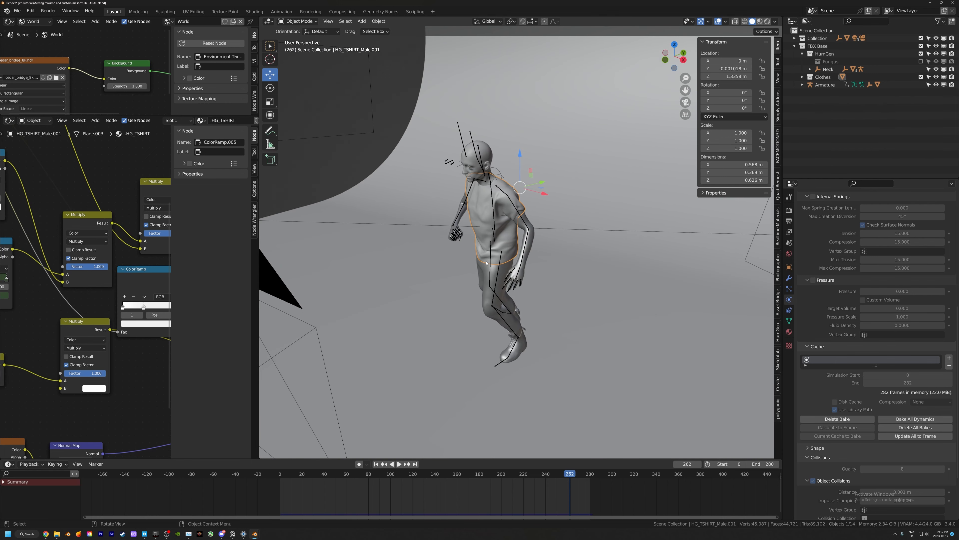
middle_click_drag(502, 223, 470, 243)
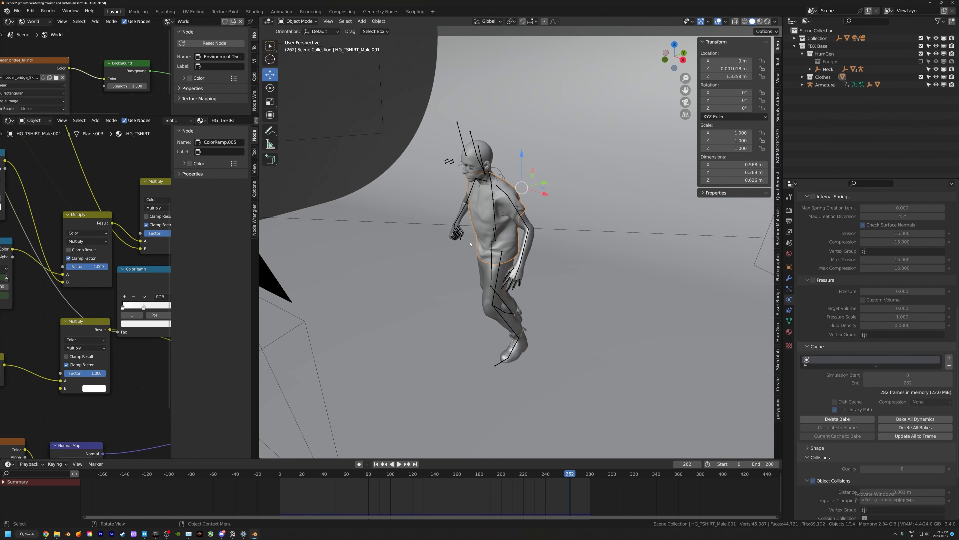
middle_click_drag(485, 258, 495, 234)
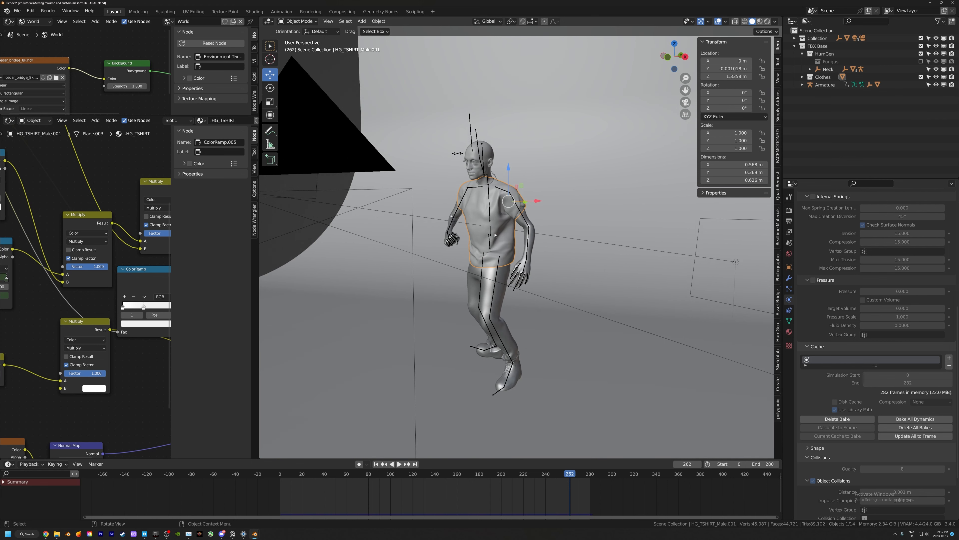
scroll(822, 268, "down", 3)
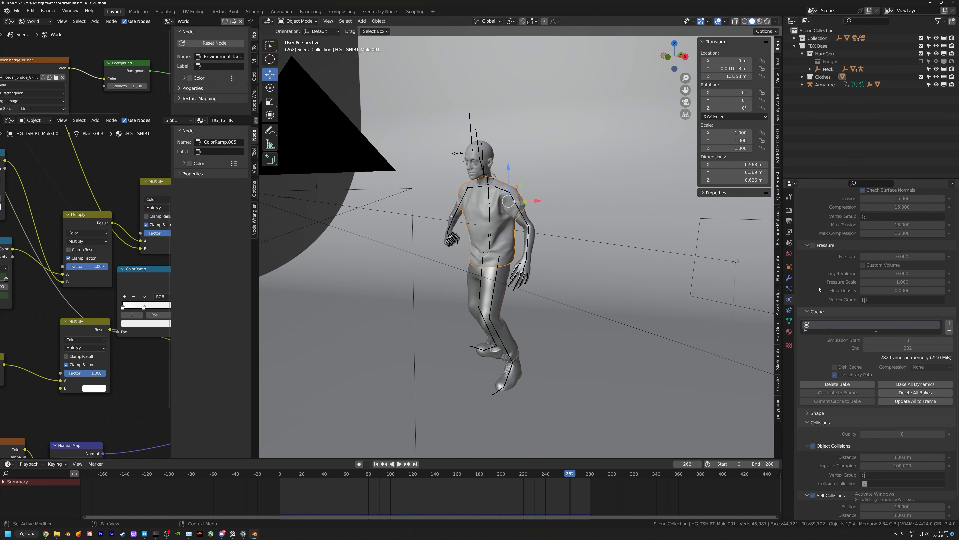
middle_click_drag(502, 267, 507, 262)
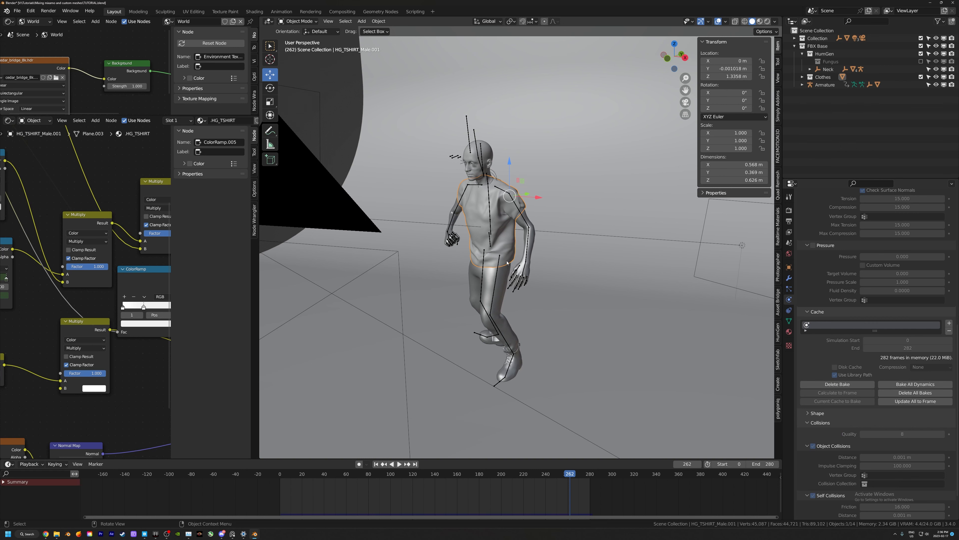
middle_click_drag(502, 220, 496, 226)
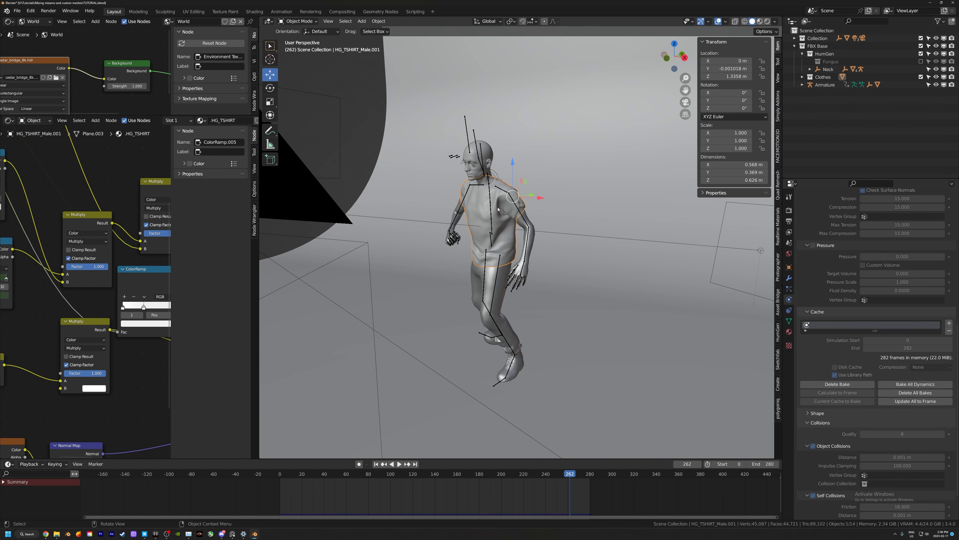
middle_click_drag(498, 227, 499, 228)
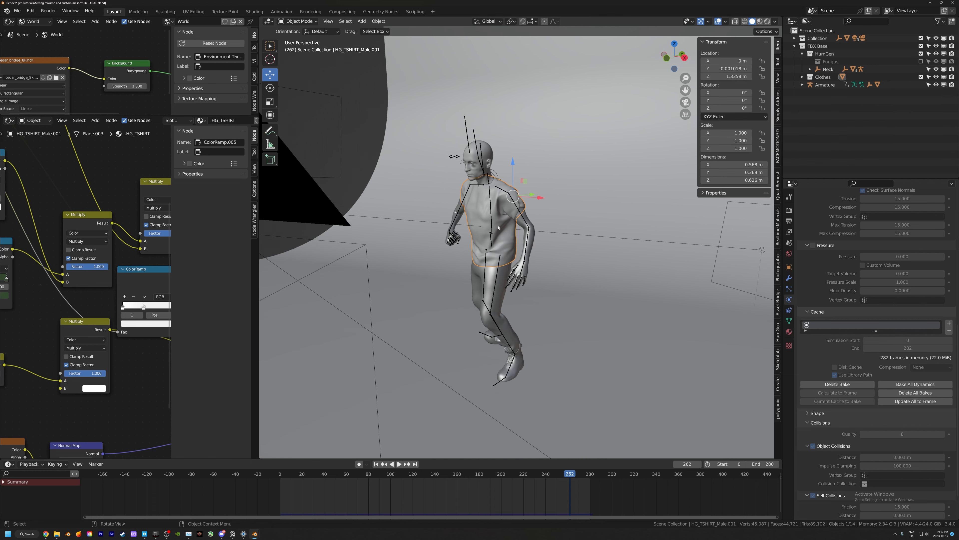